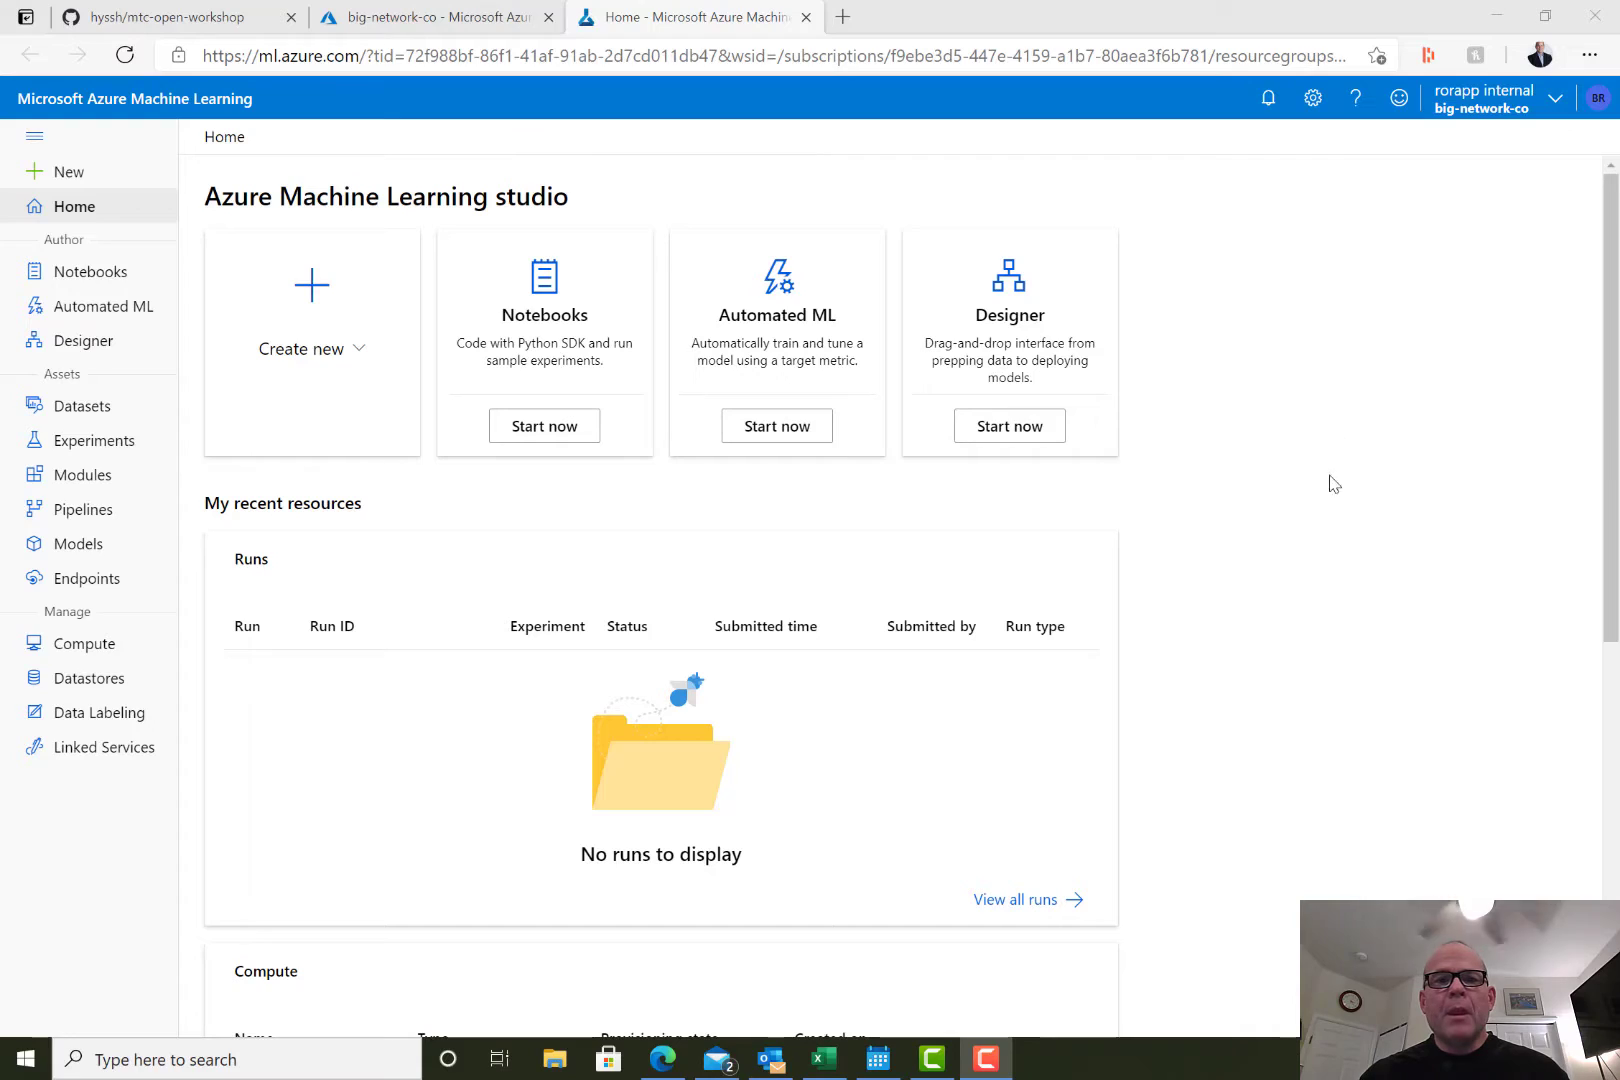
Go to ml.azure.com and open the Designer from the studio's home page.
click(582, 58)
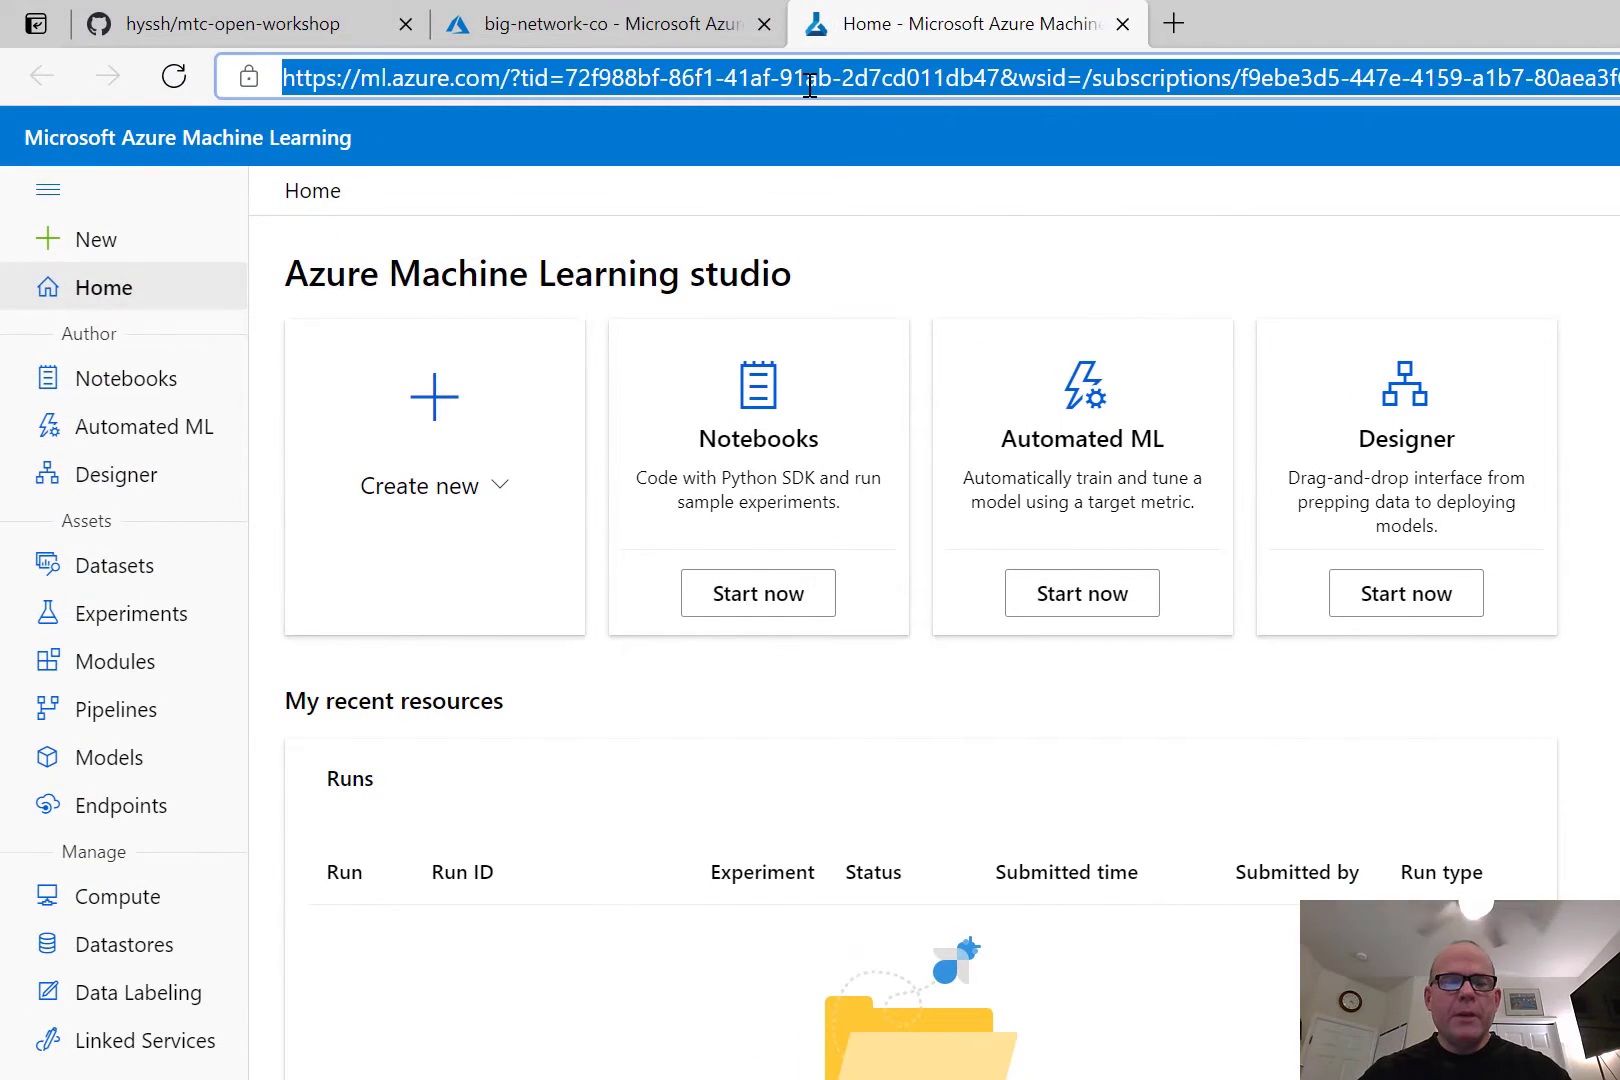
text(ml.)
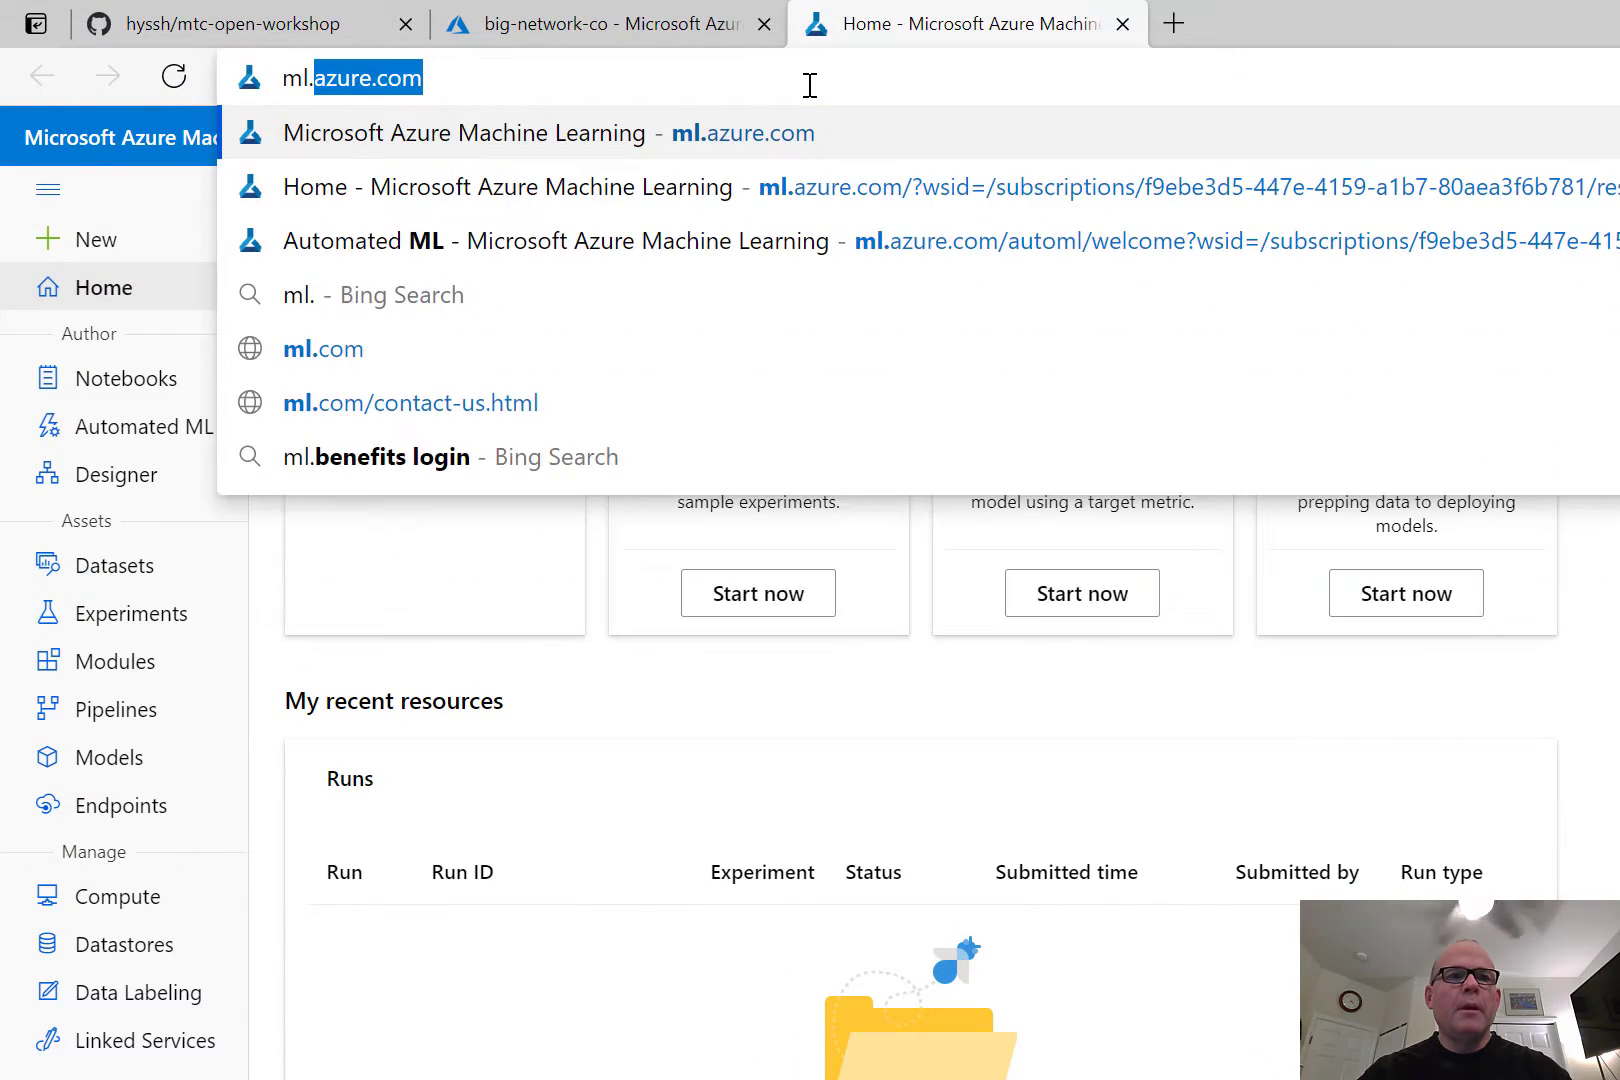
key(Return)
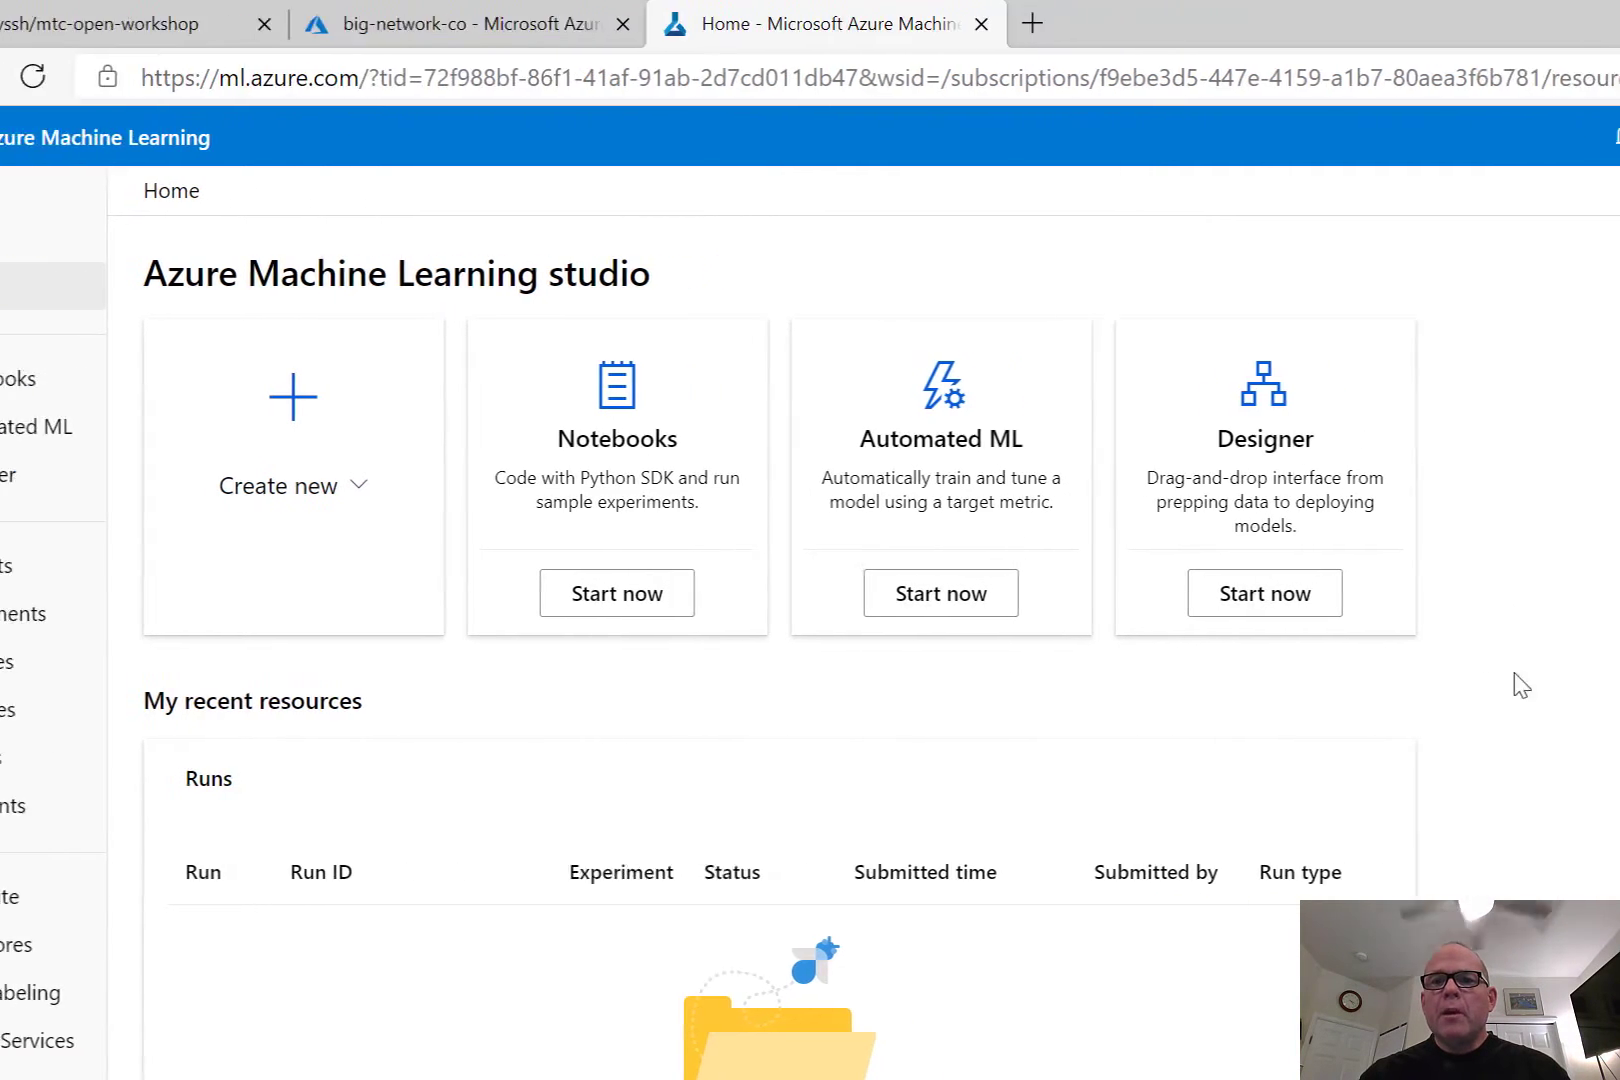
click(798, 611)
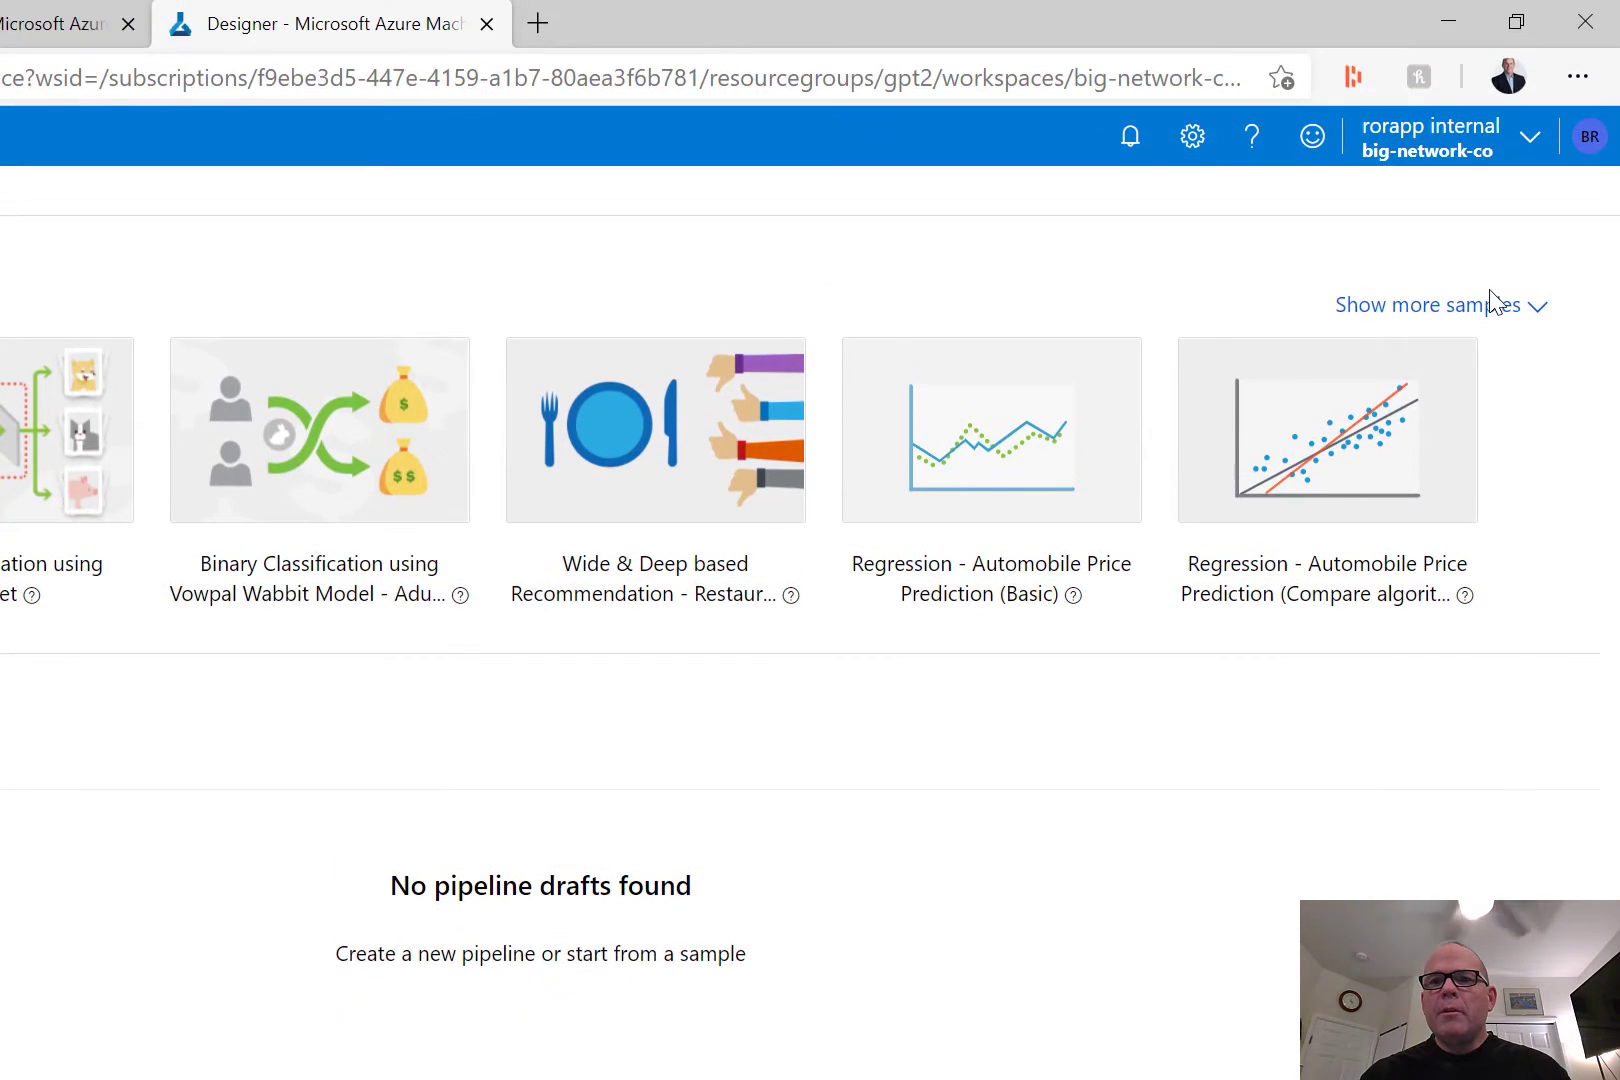
Show more pipeline samples and open the Regression - Automobile Price Prediction (Compare algorithms) sample.
click(1487, 312)
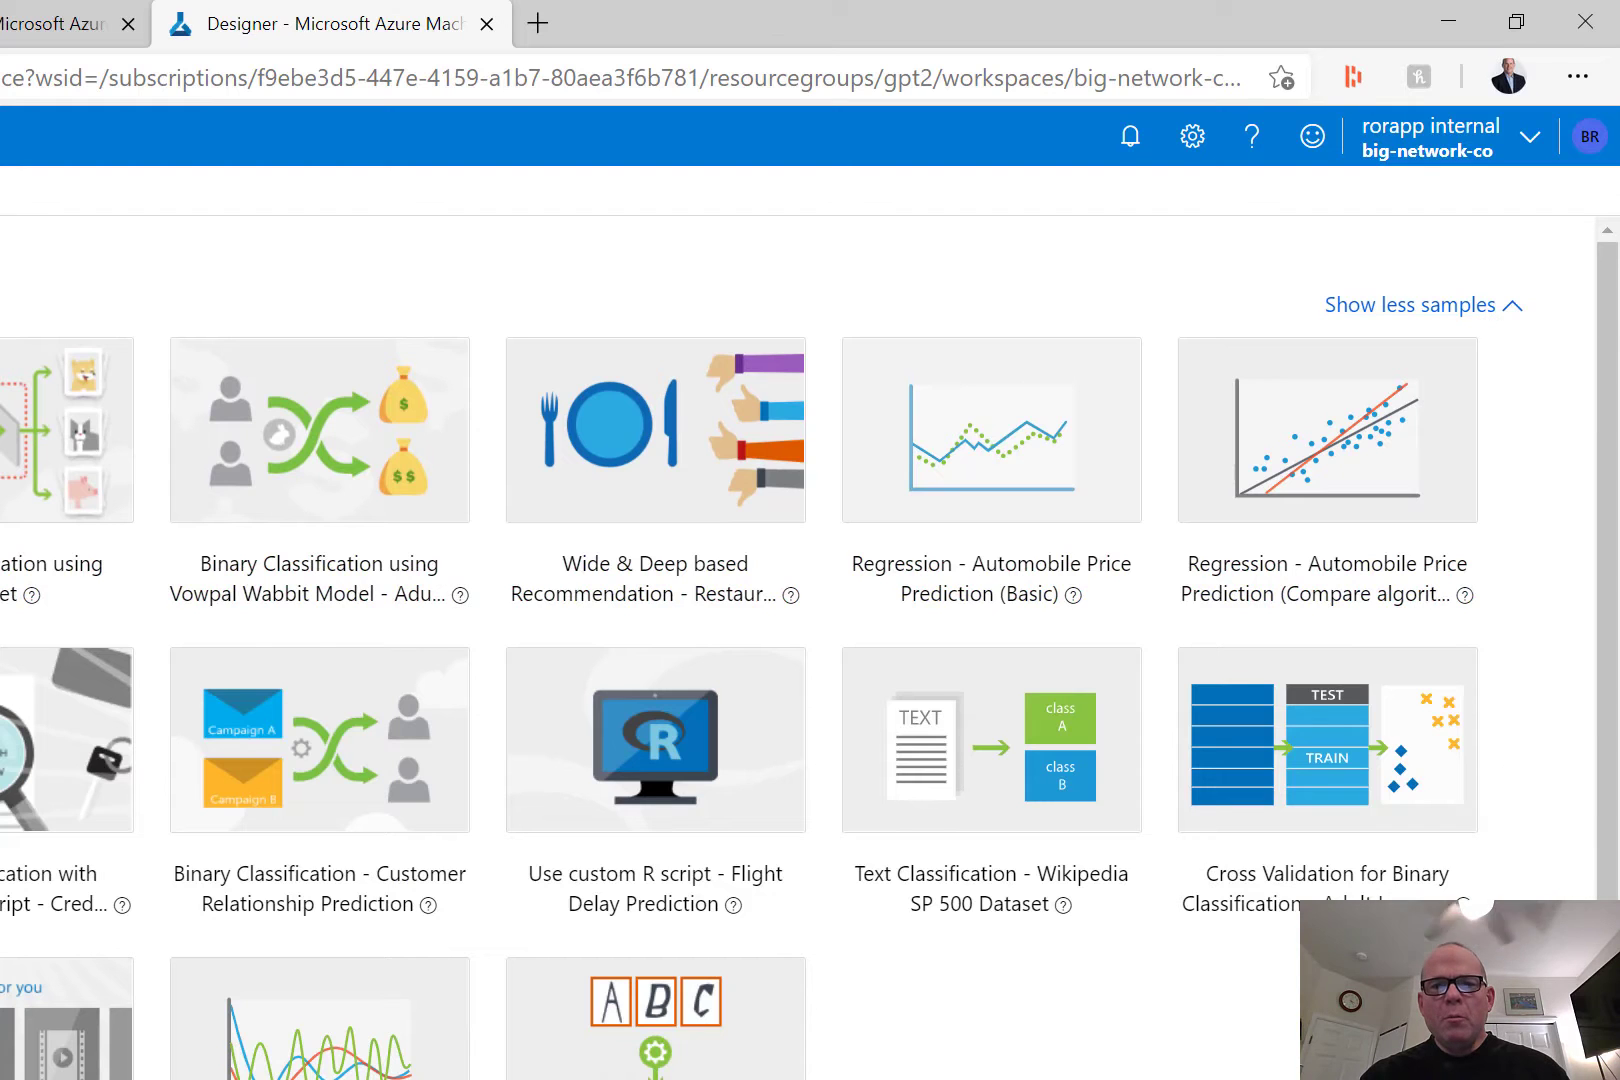
scroll(810, 600, down, 5)
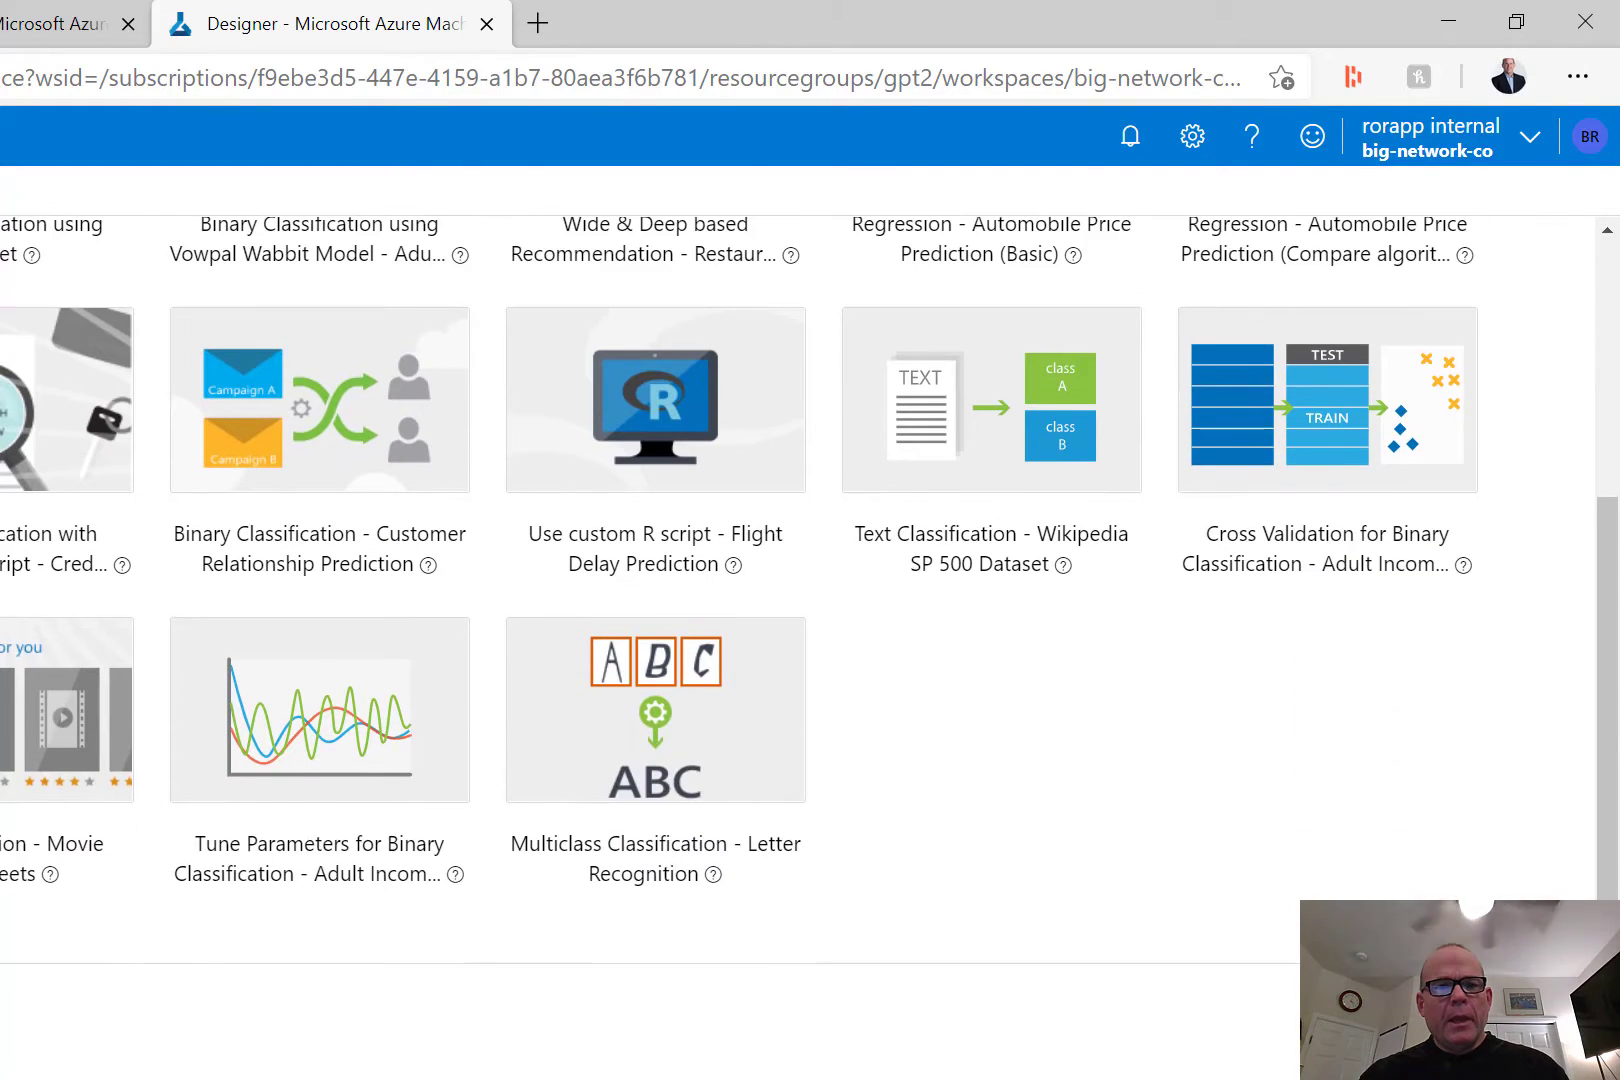
scroll(810, 600, up, 2)
scroll(1034, 707, up, 1)
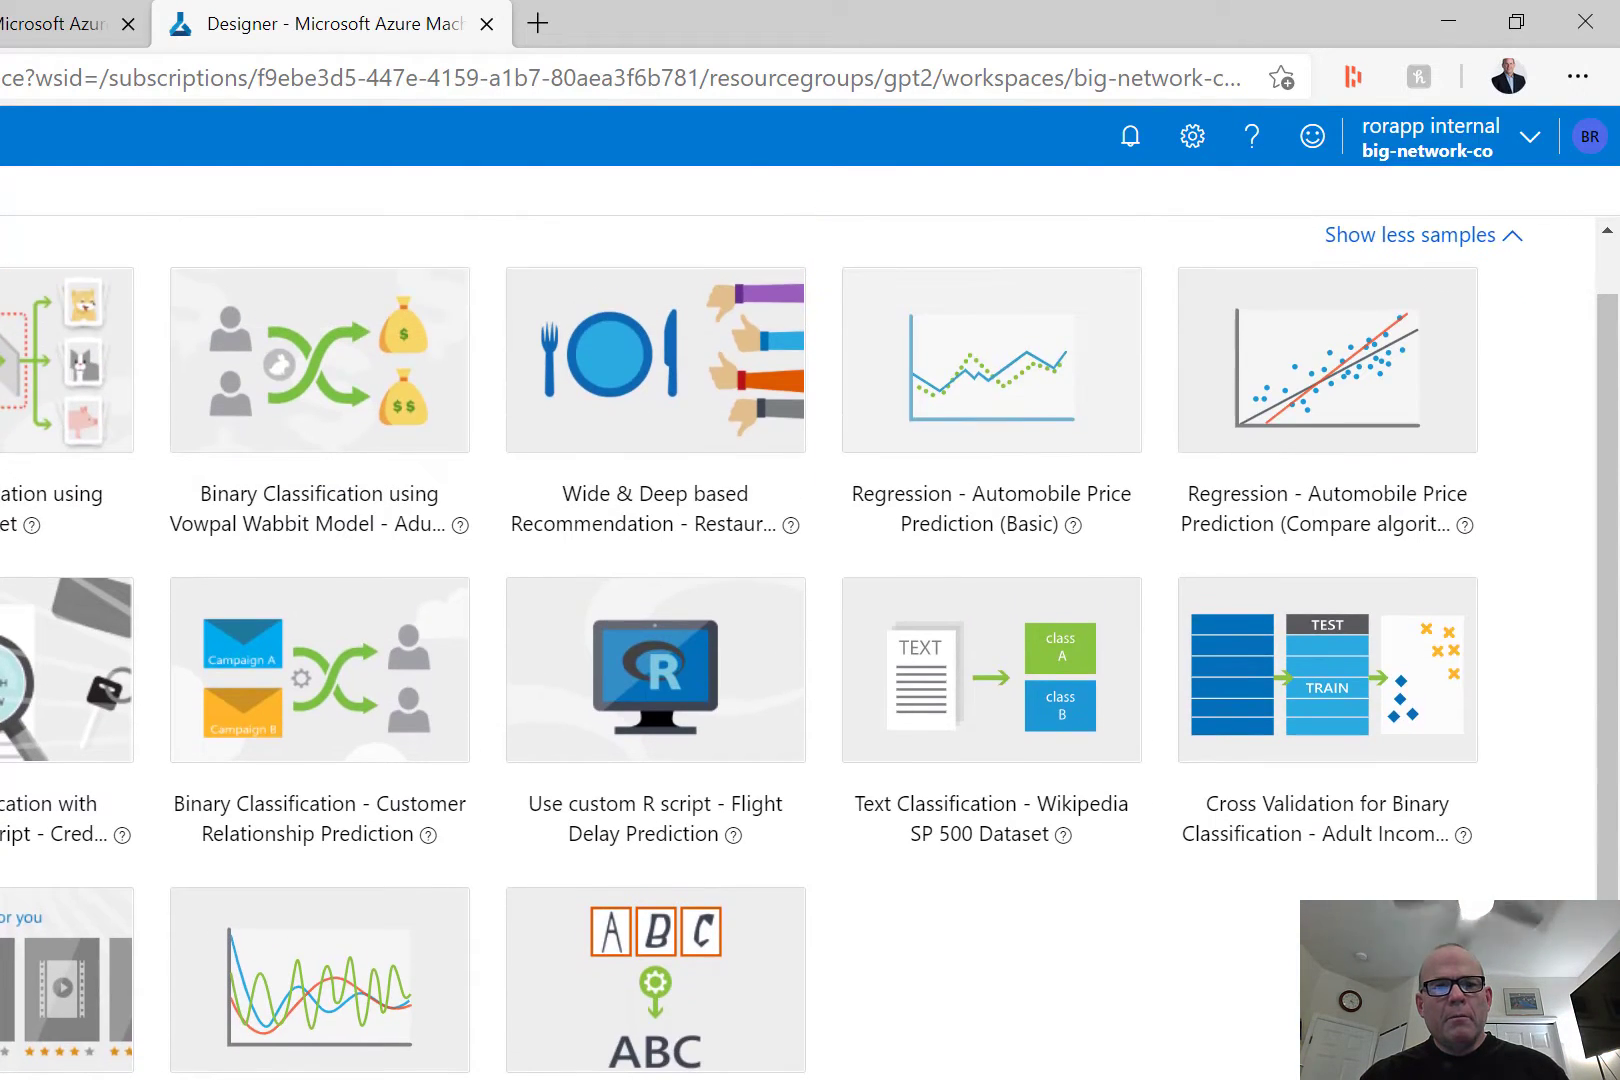
scroll(1034, 707, up, 1)
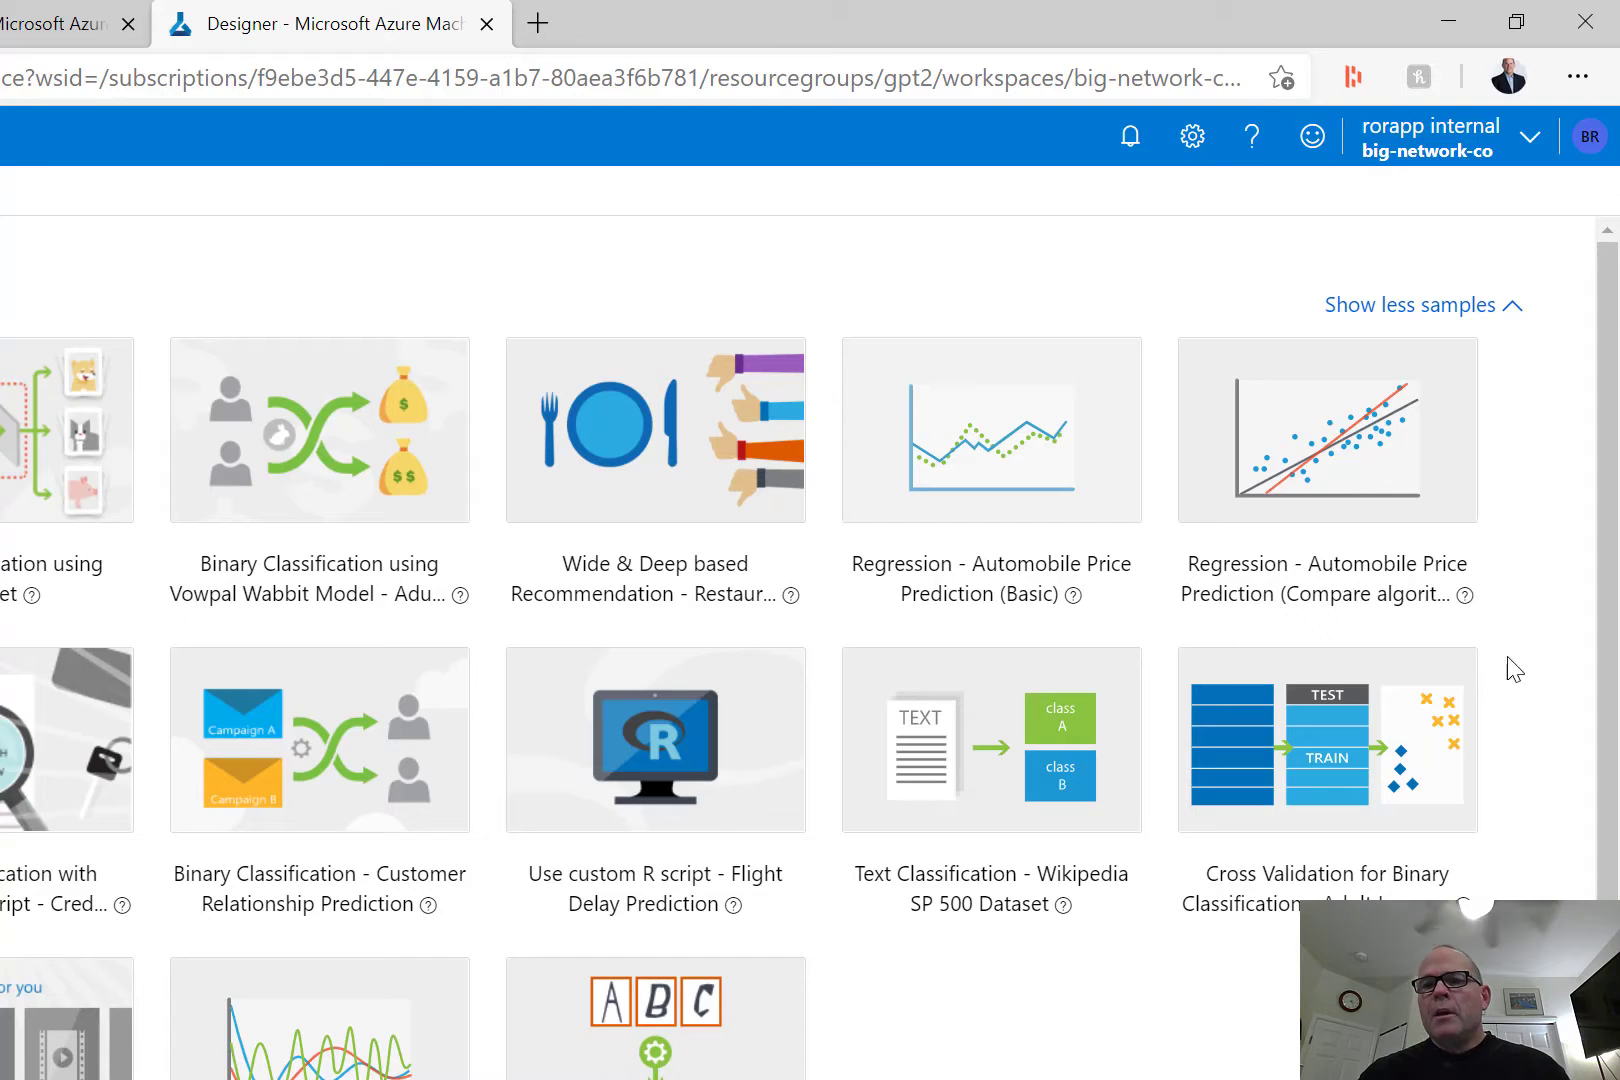
click(1366, 454)
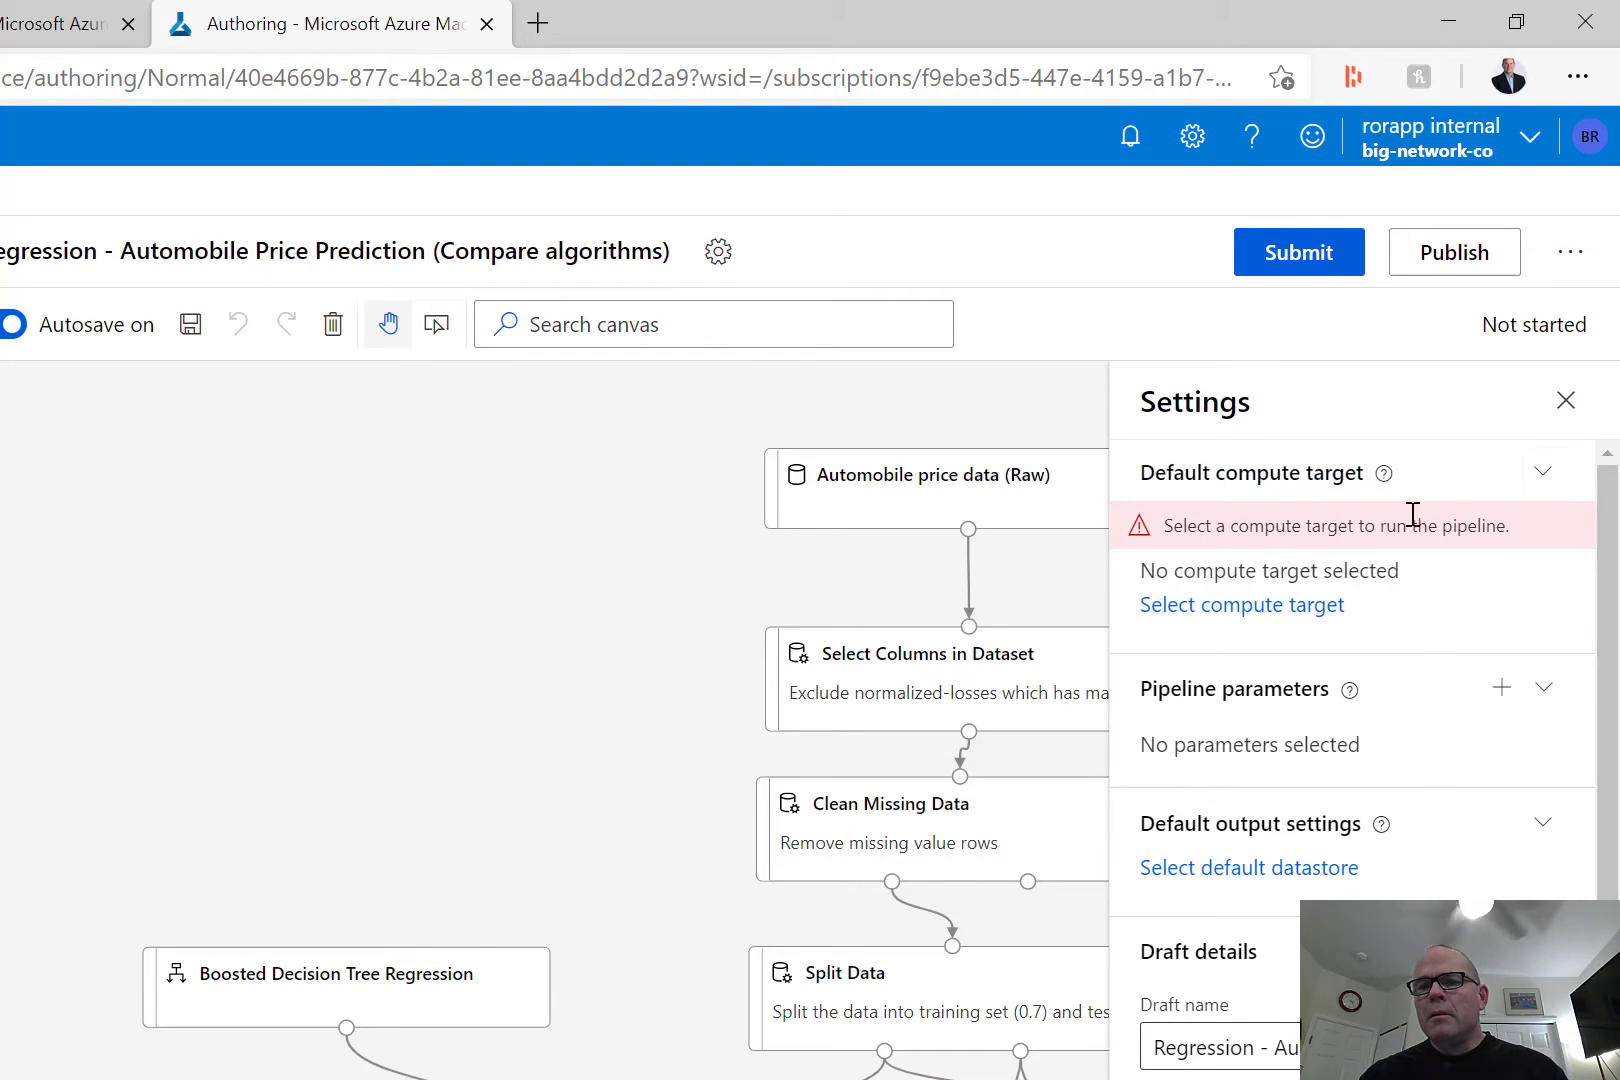
Set the pipeline's default compute target to the existing compute instance vmfordemo1.
click(1264, 604)
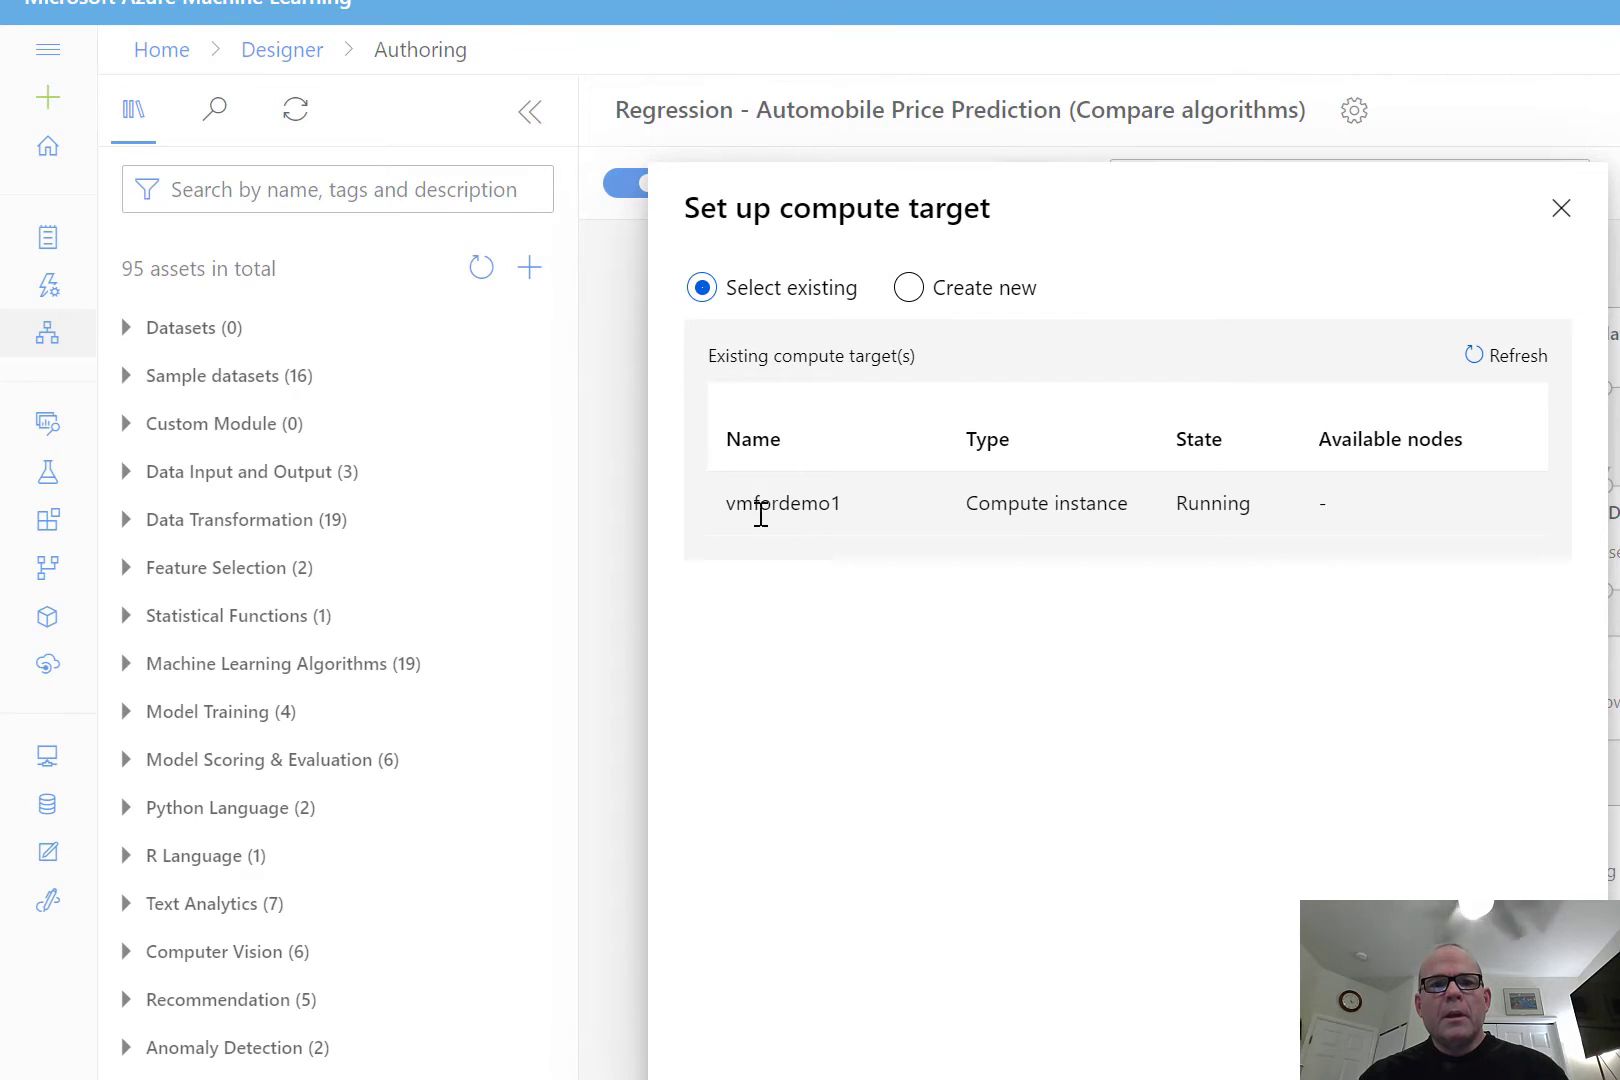
click(700, 518)
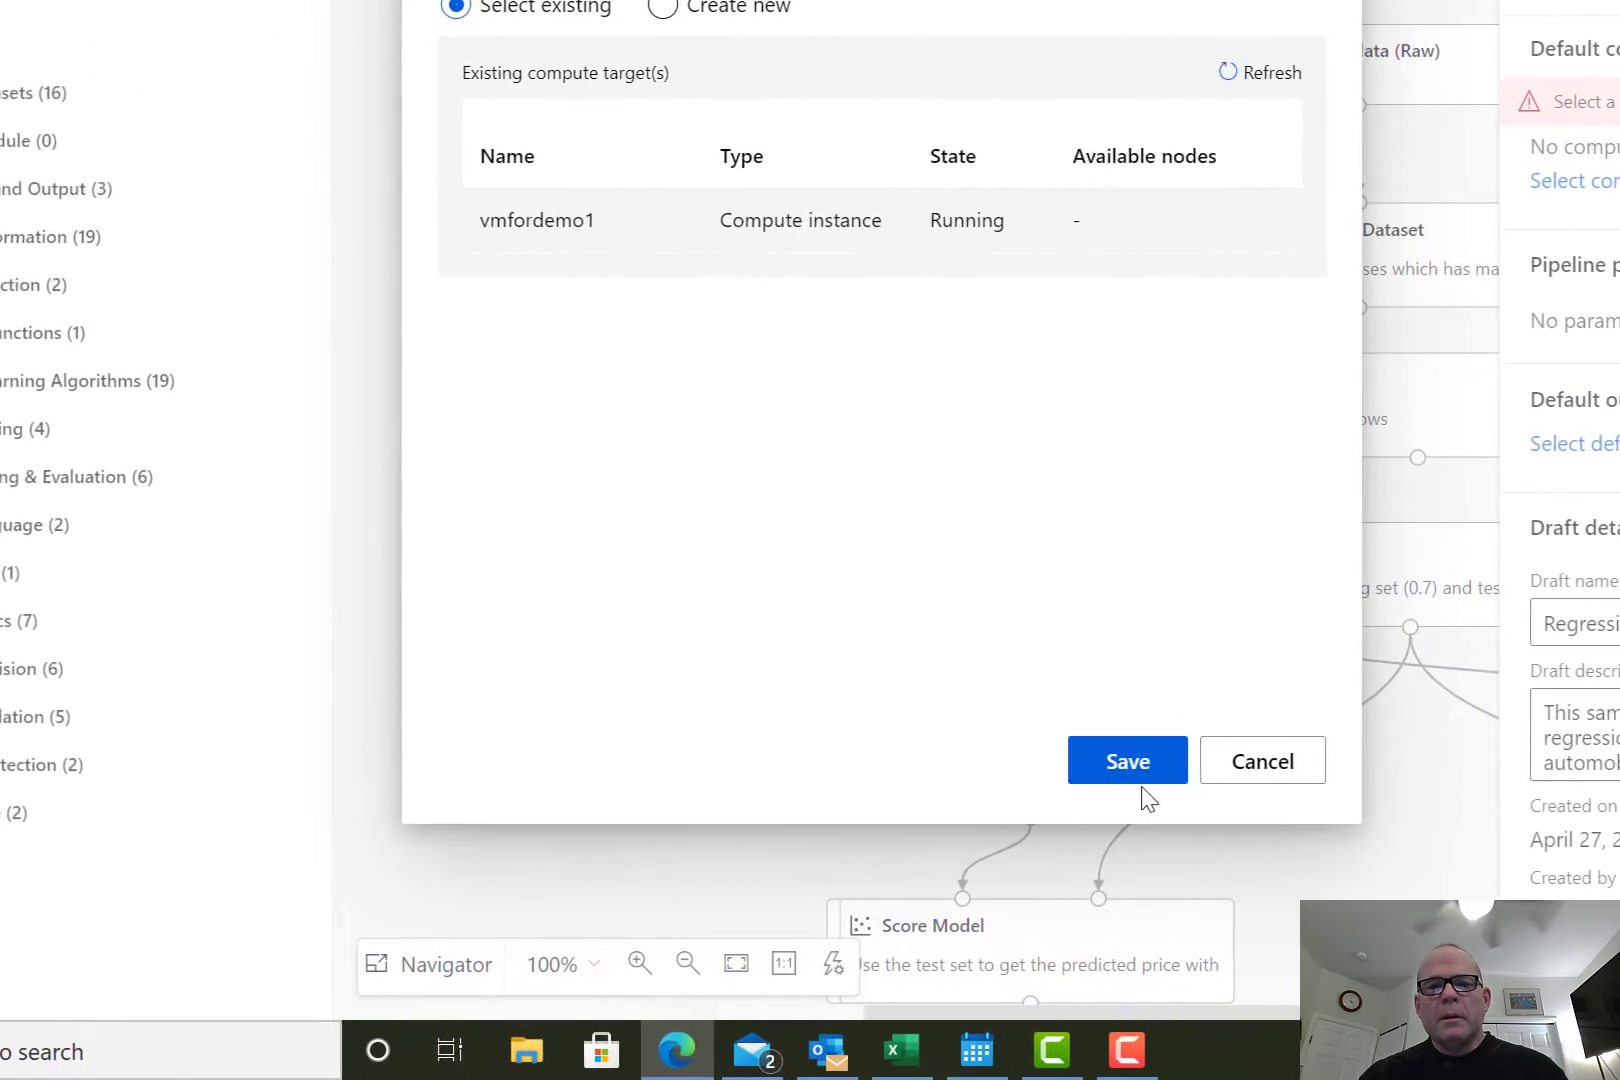
click(1385, 1050)
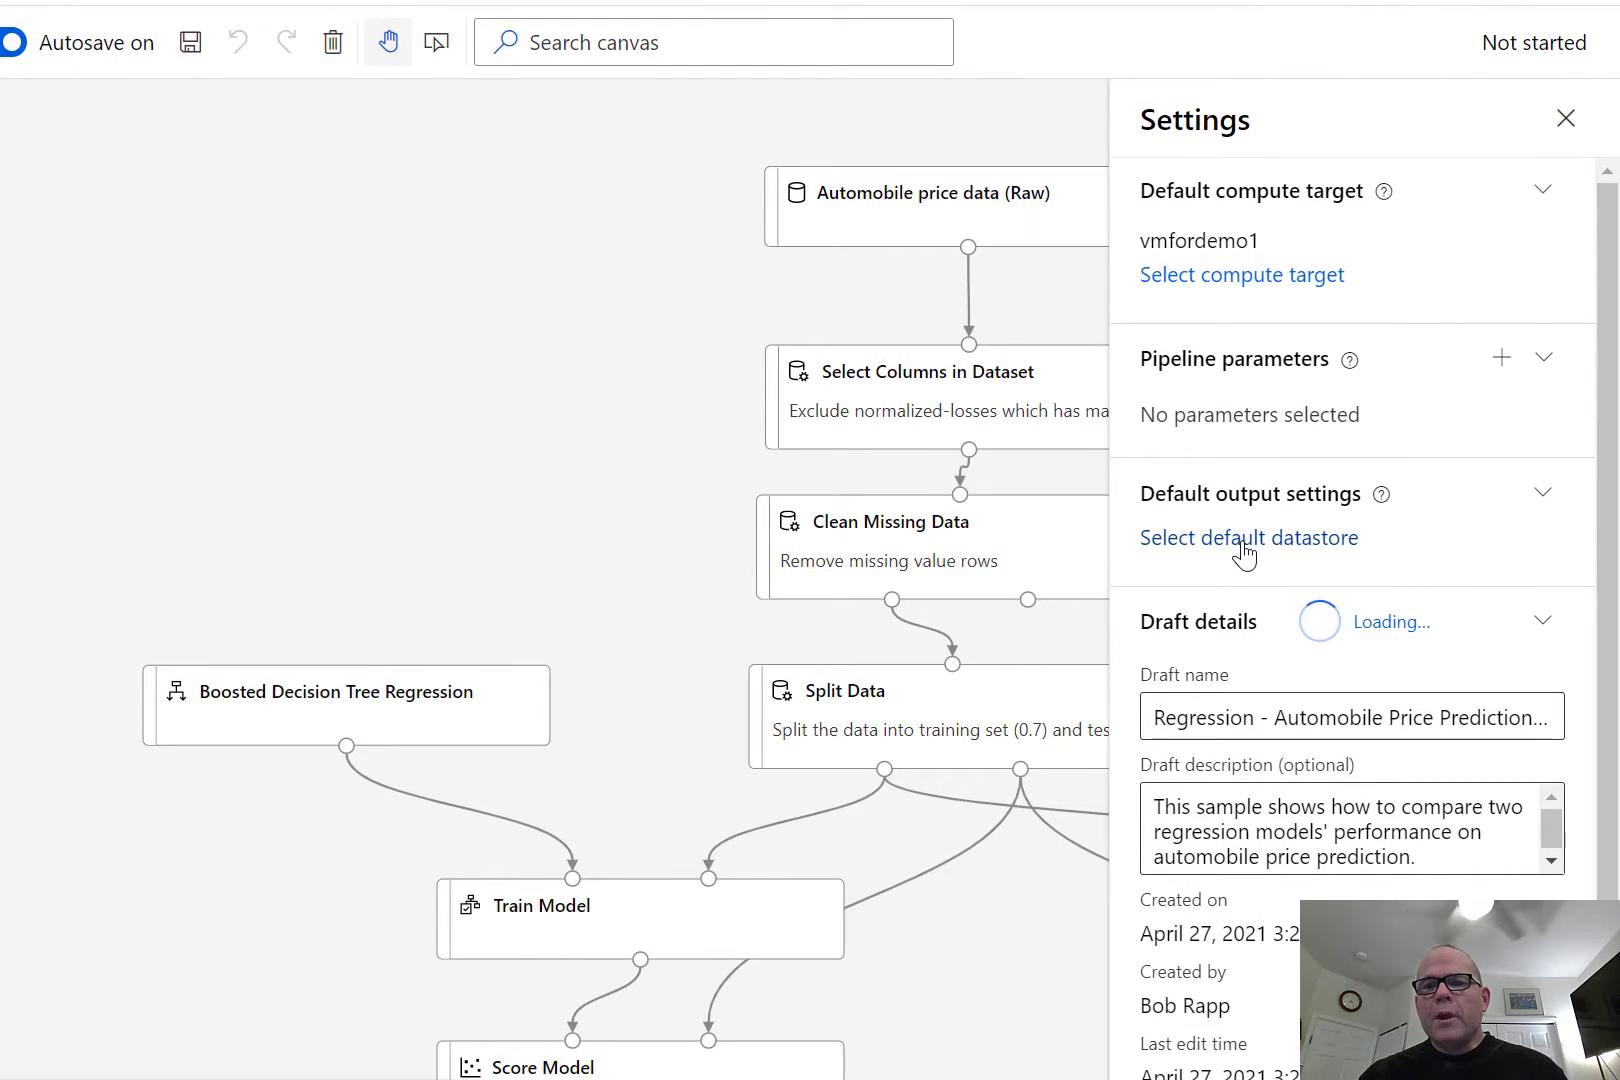
Choose workspaceblobstore as the default output datastore, review the draft details and close the pipeline settings.
click(1245, 550)
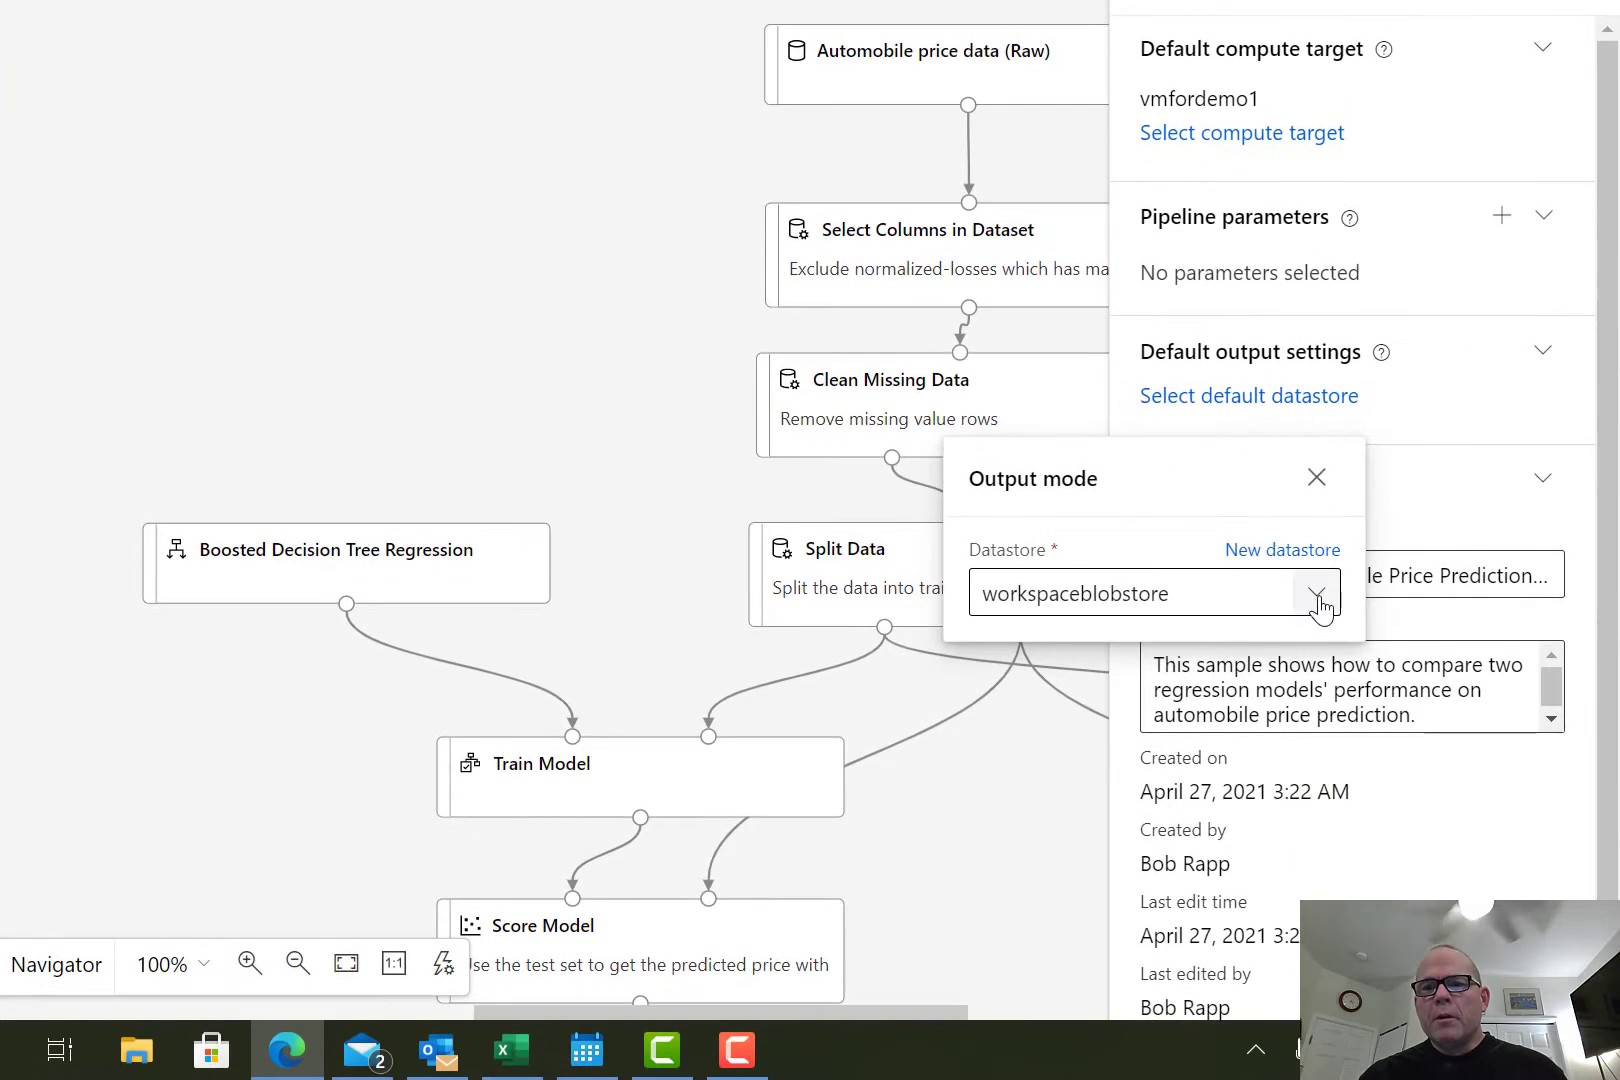
click(1318, 598)
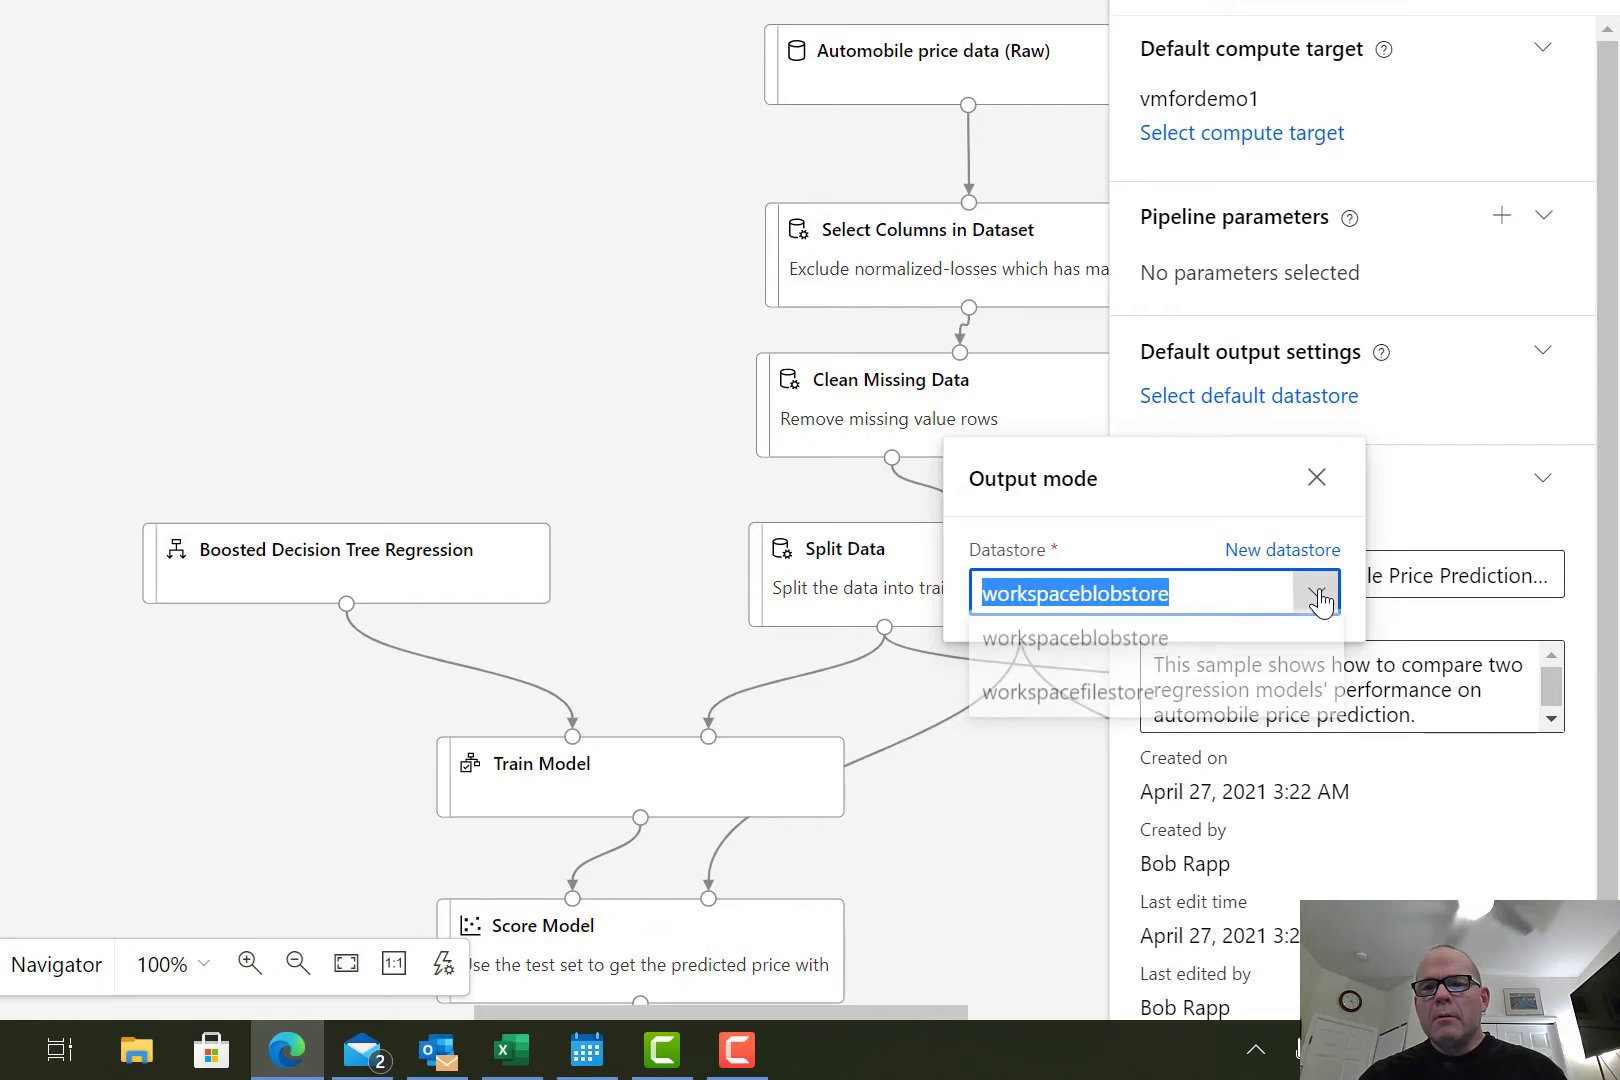
click(1117, 648)
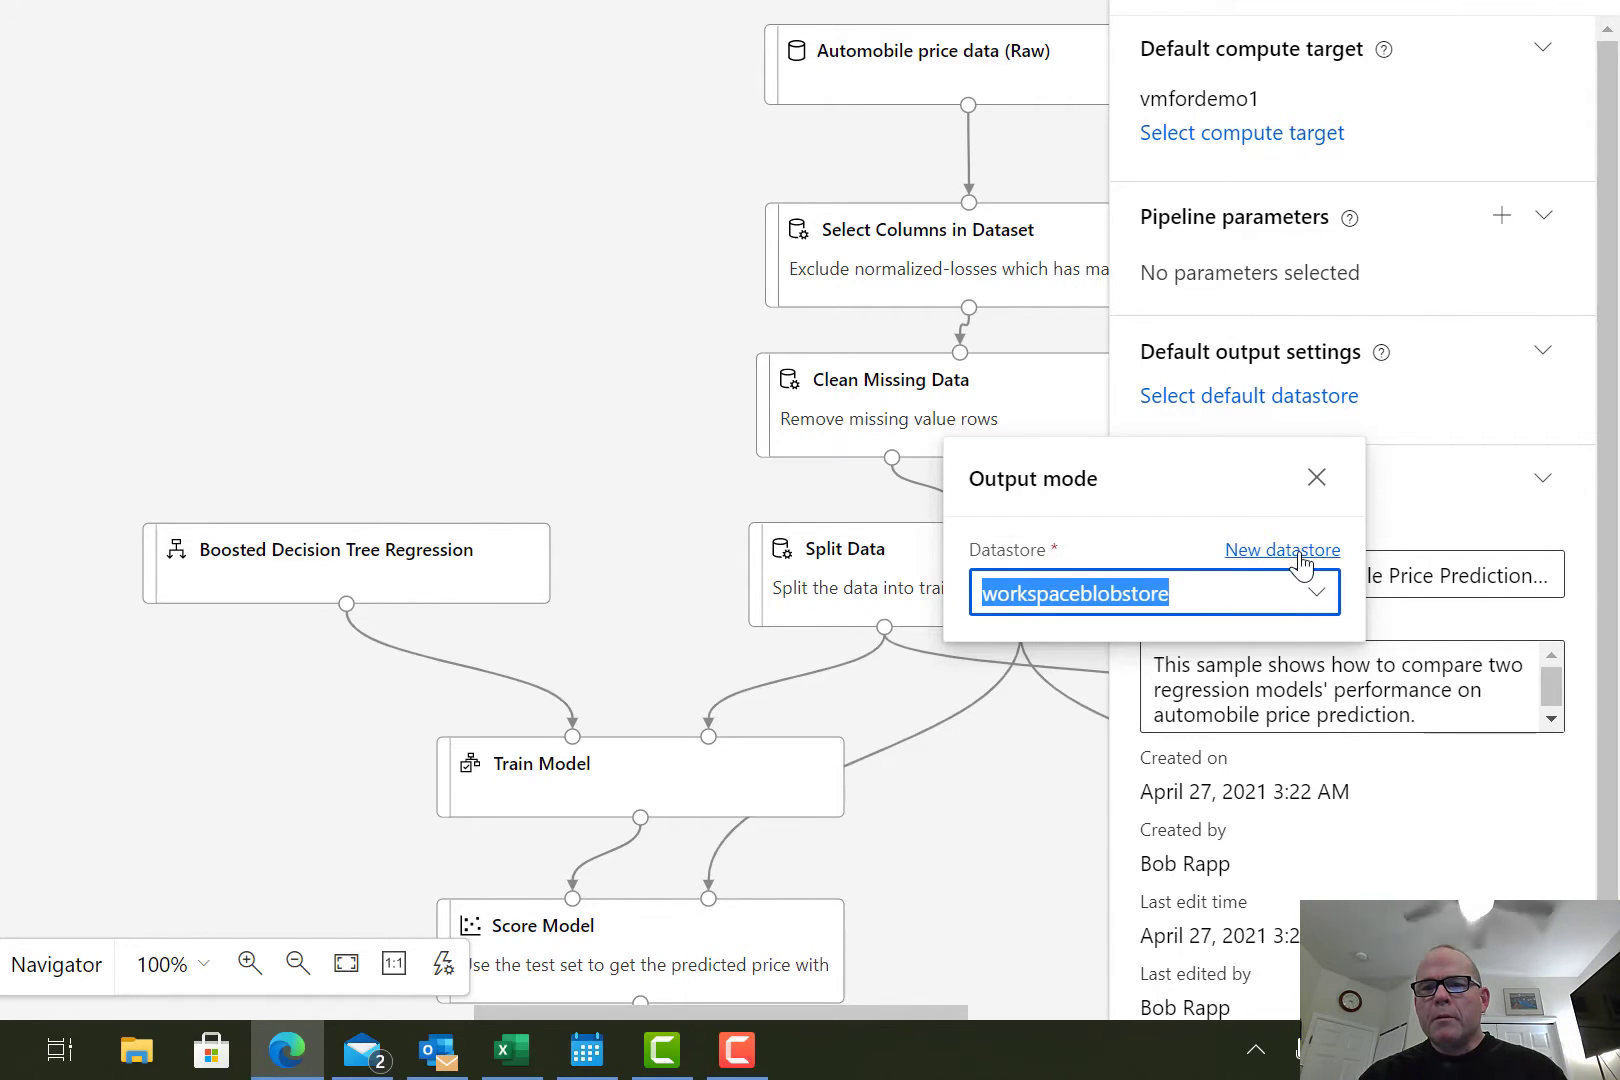
click(1316, 477)
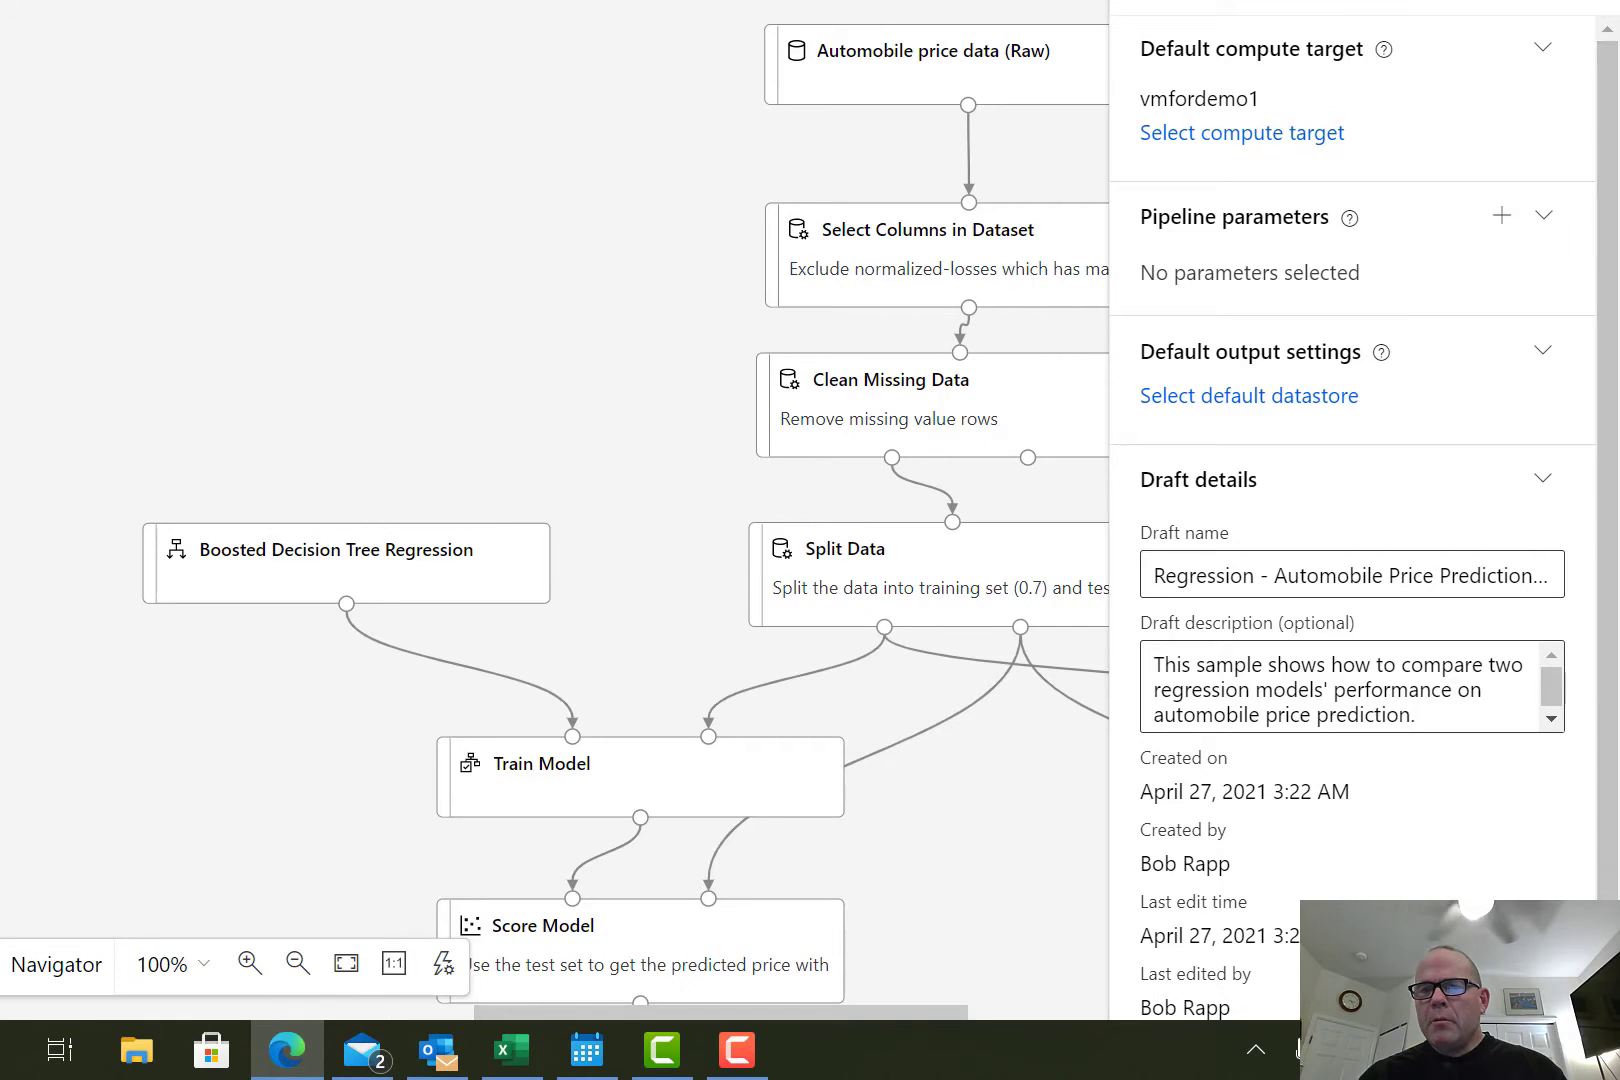
drag(1608, 910, 1608, 960)
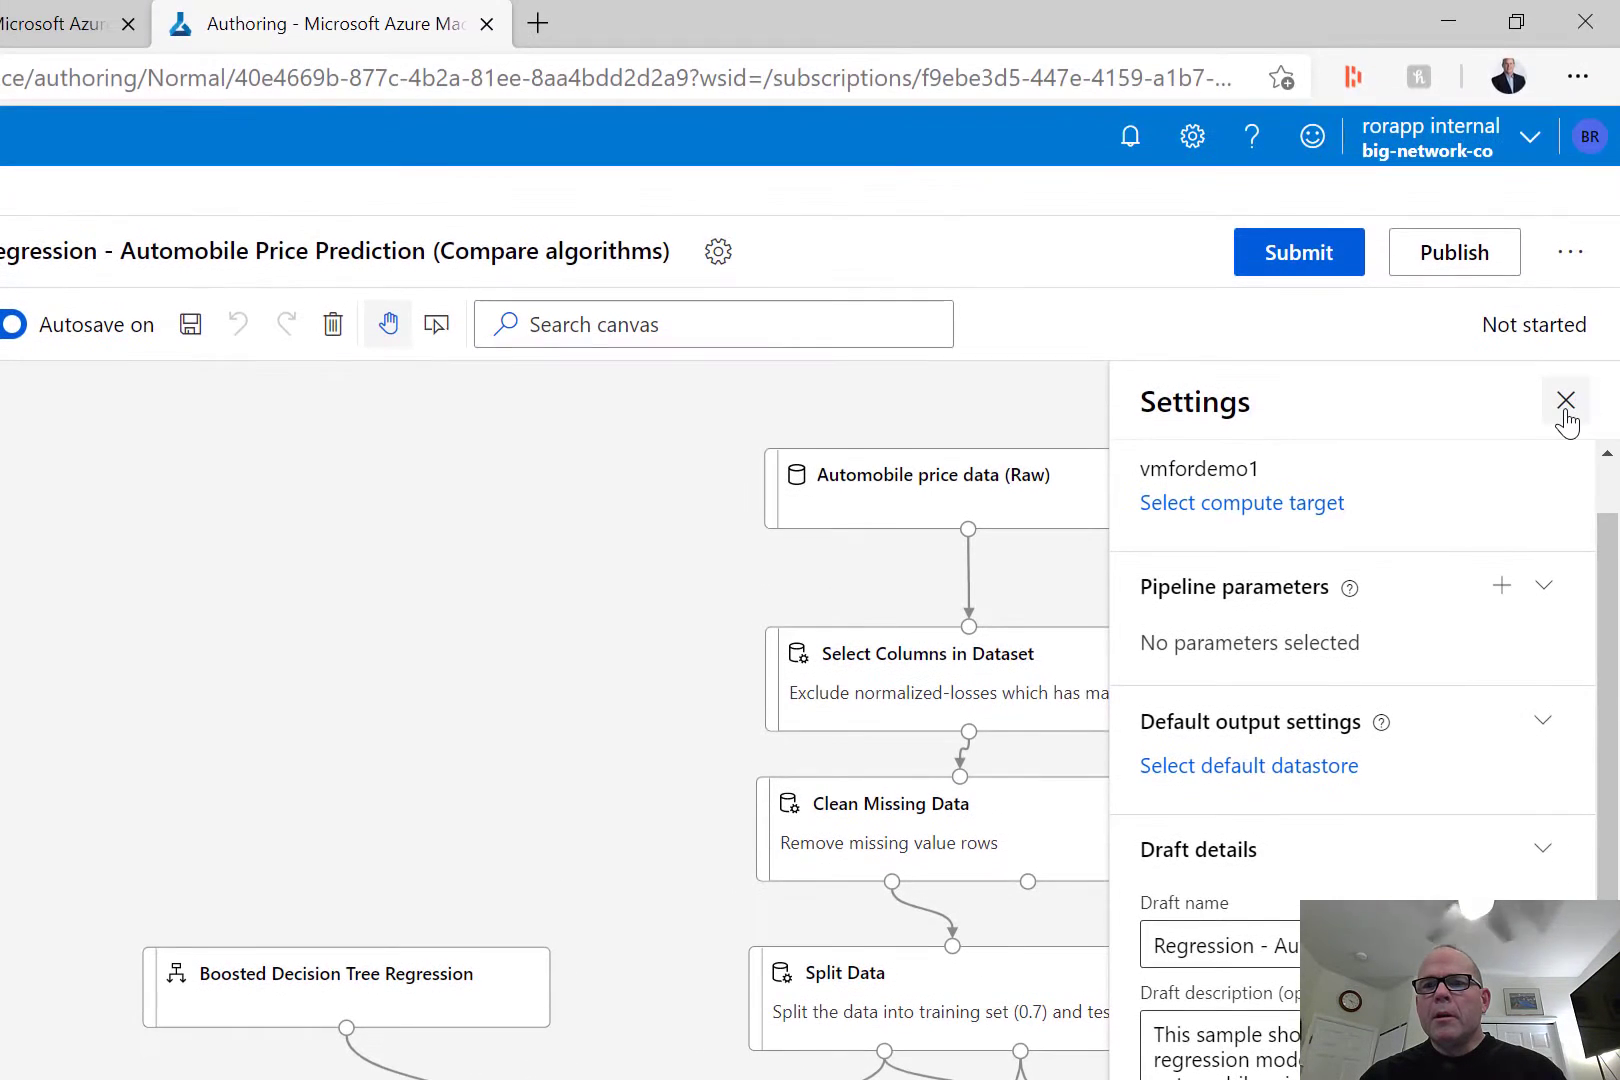
click(1566, 402)
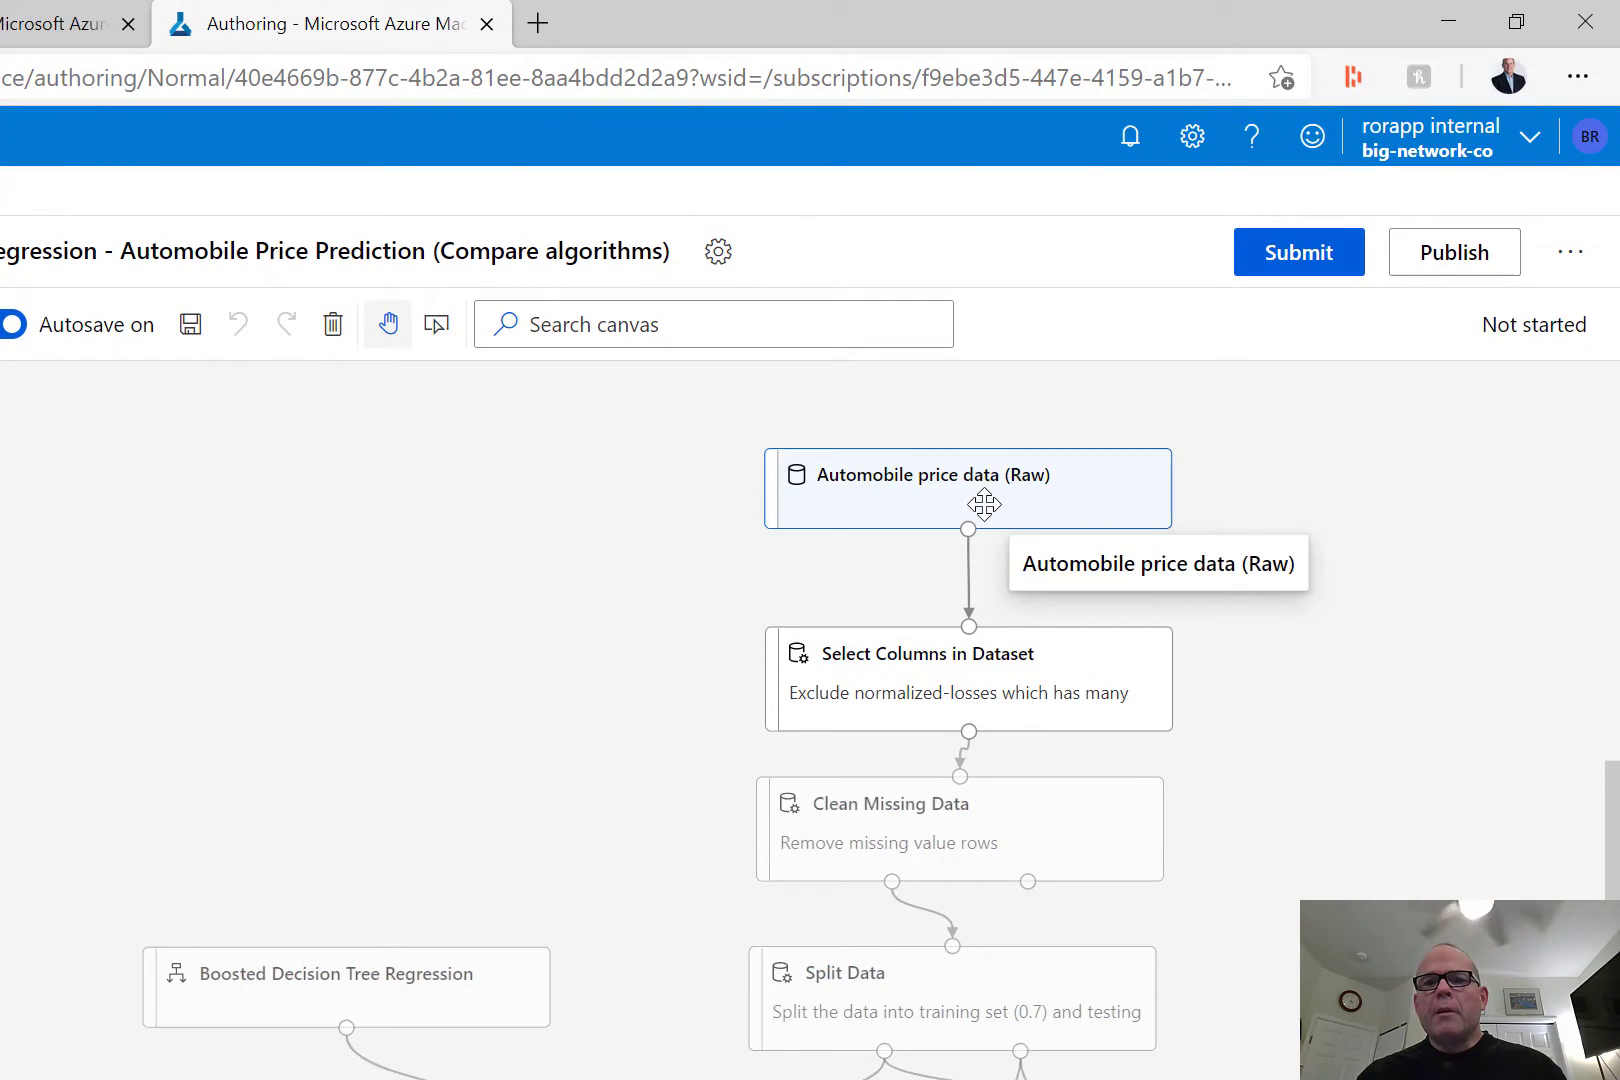
Examine the parameters of the Automobile price data (Raw) dataset and the Datasets category of the asset library.
click(984, 505)
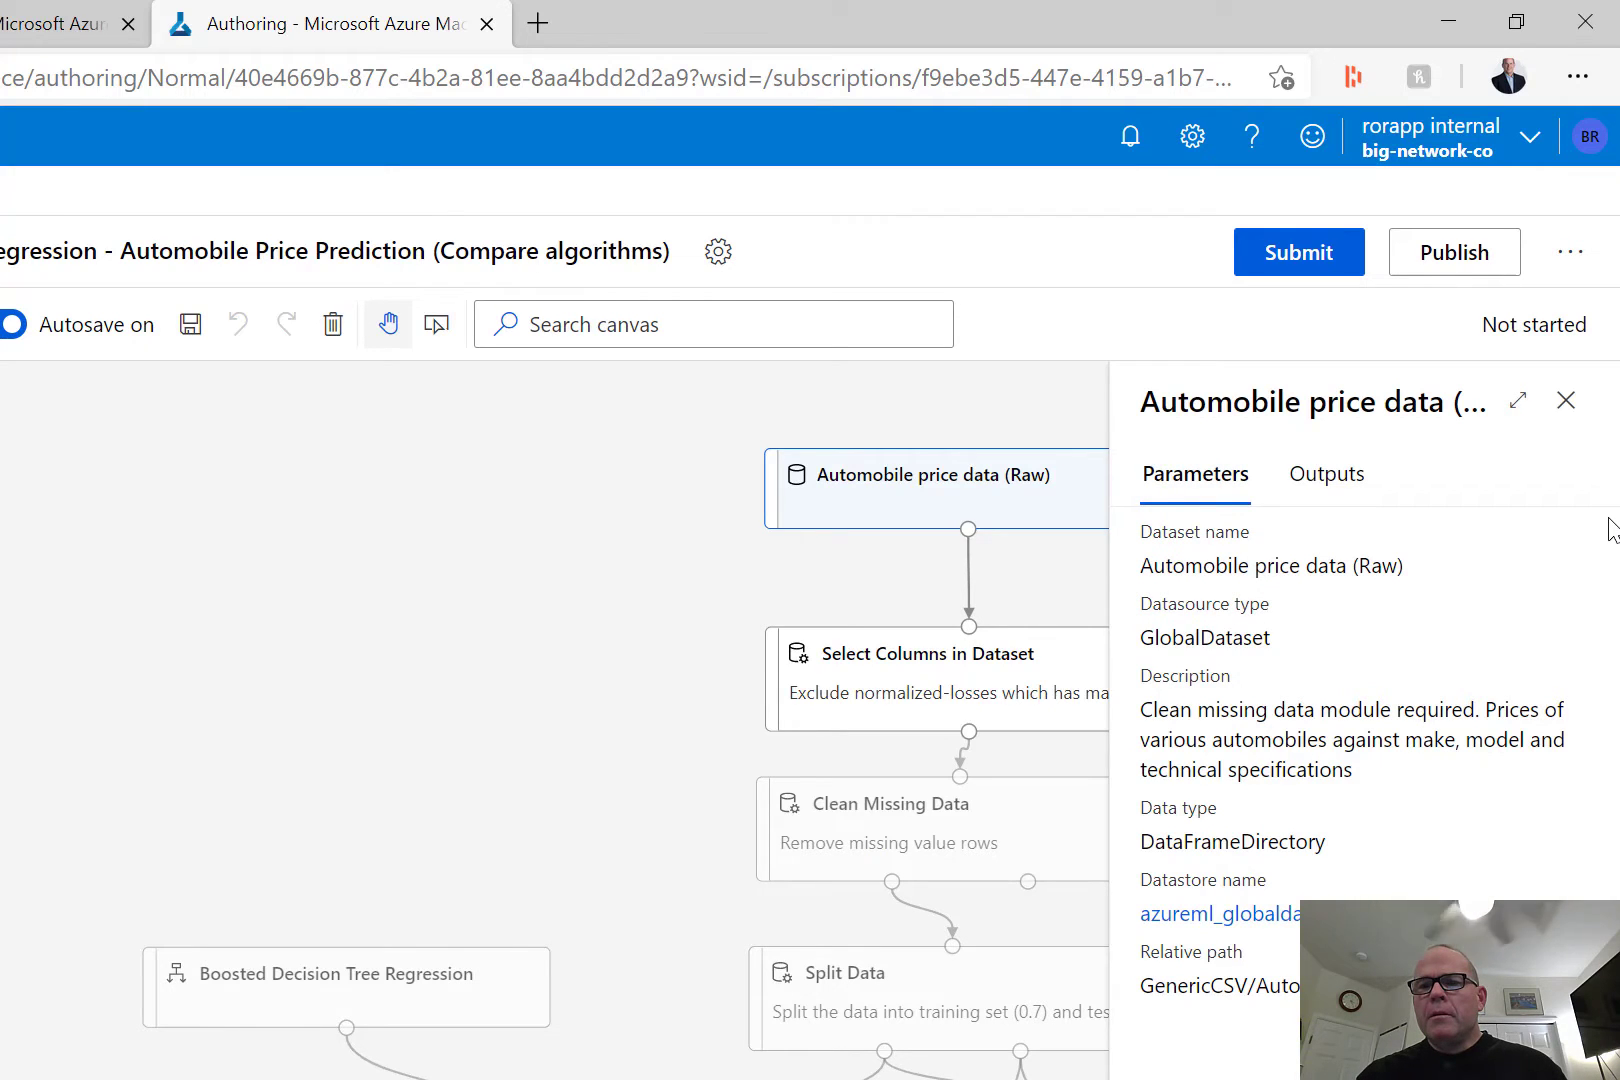
click(1566, 402)
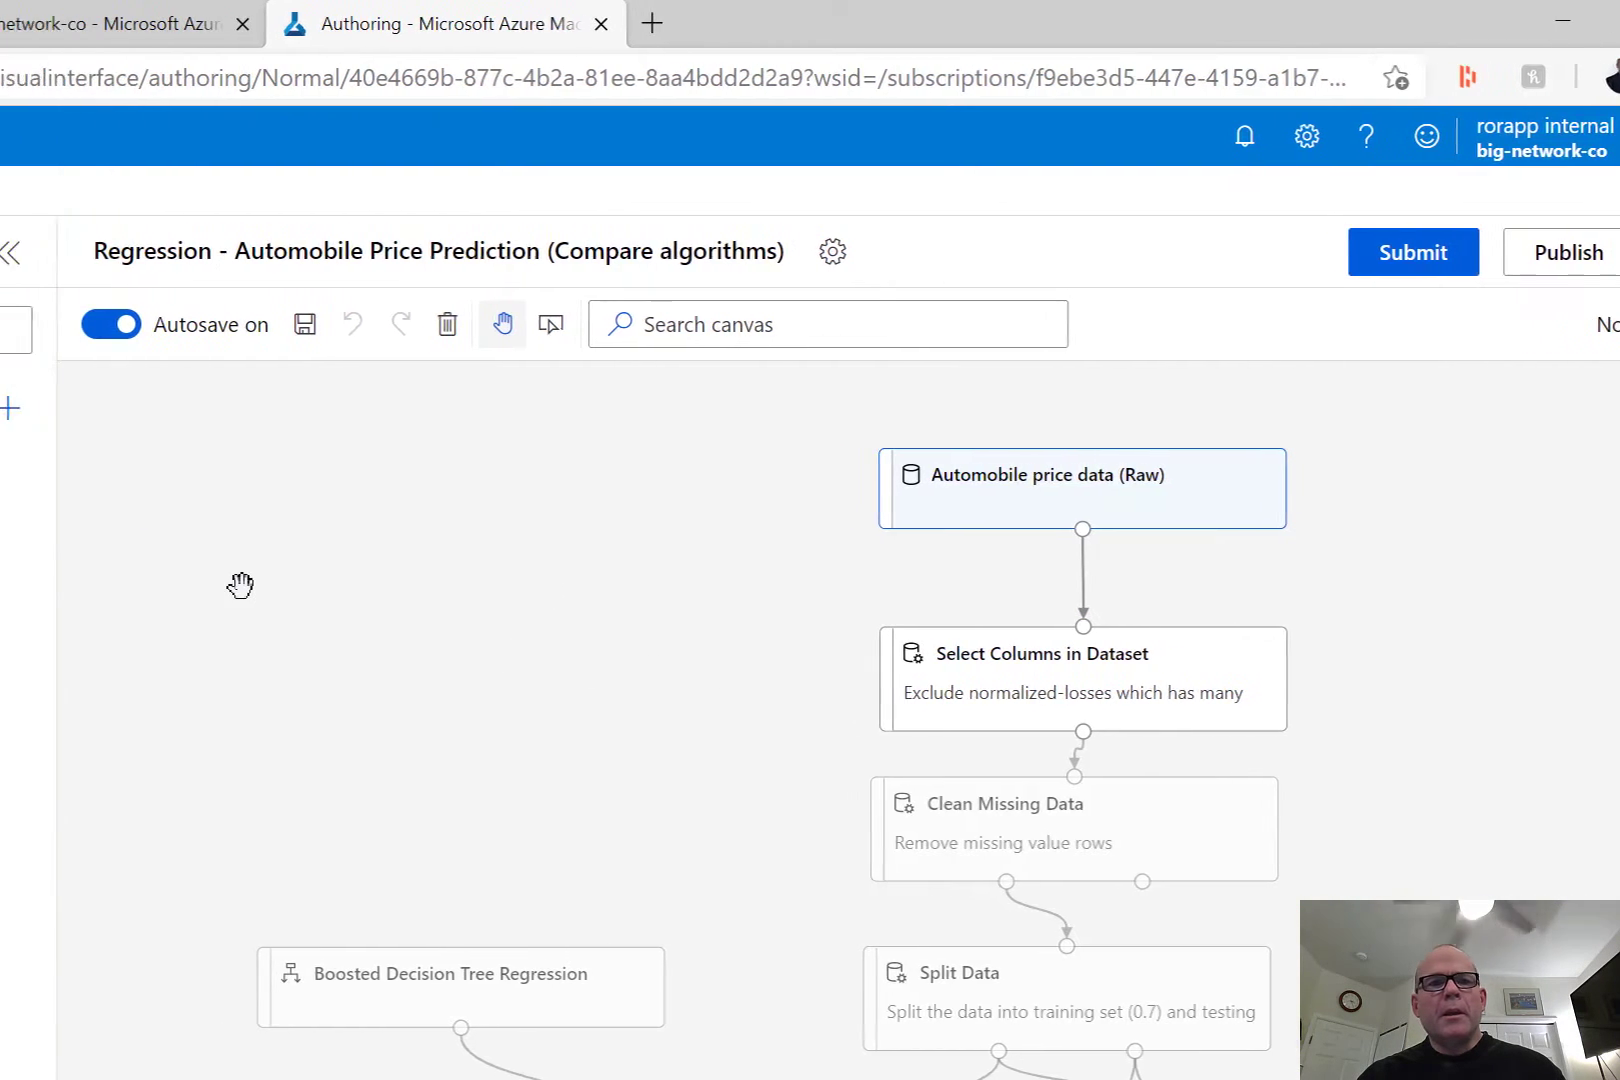
click(128, 469)
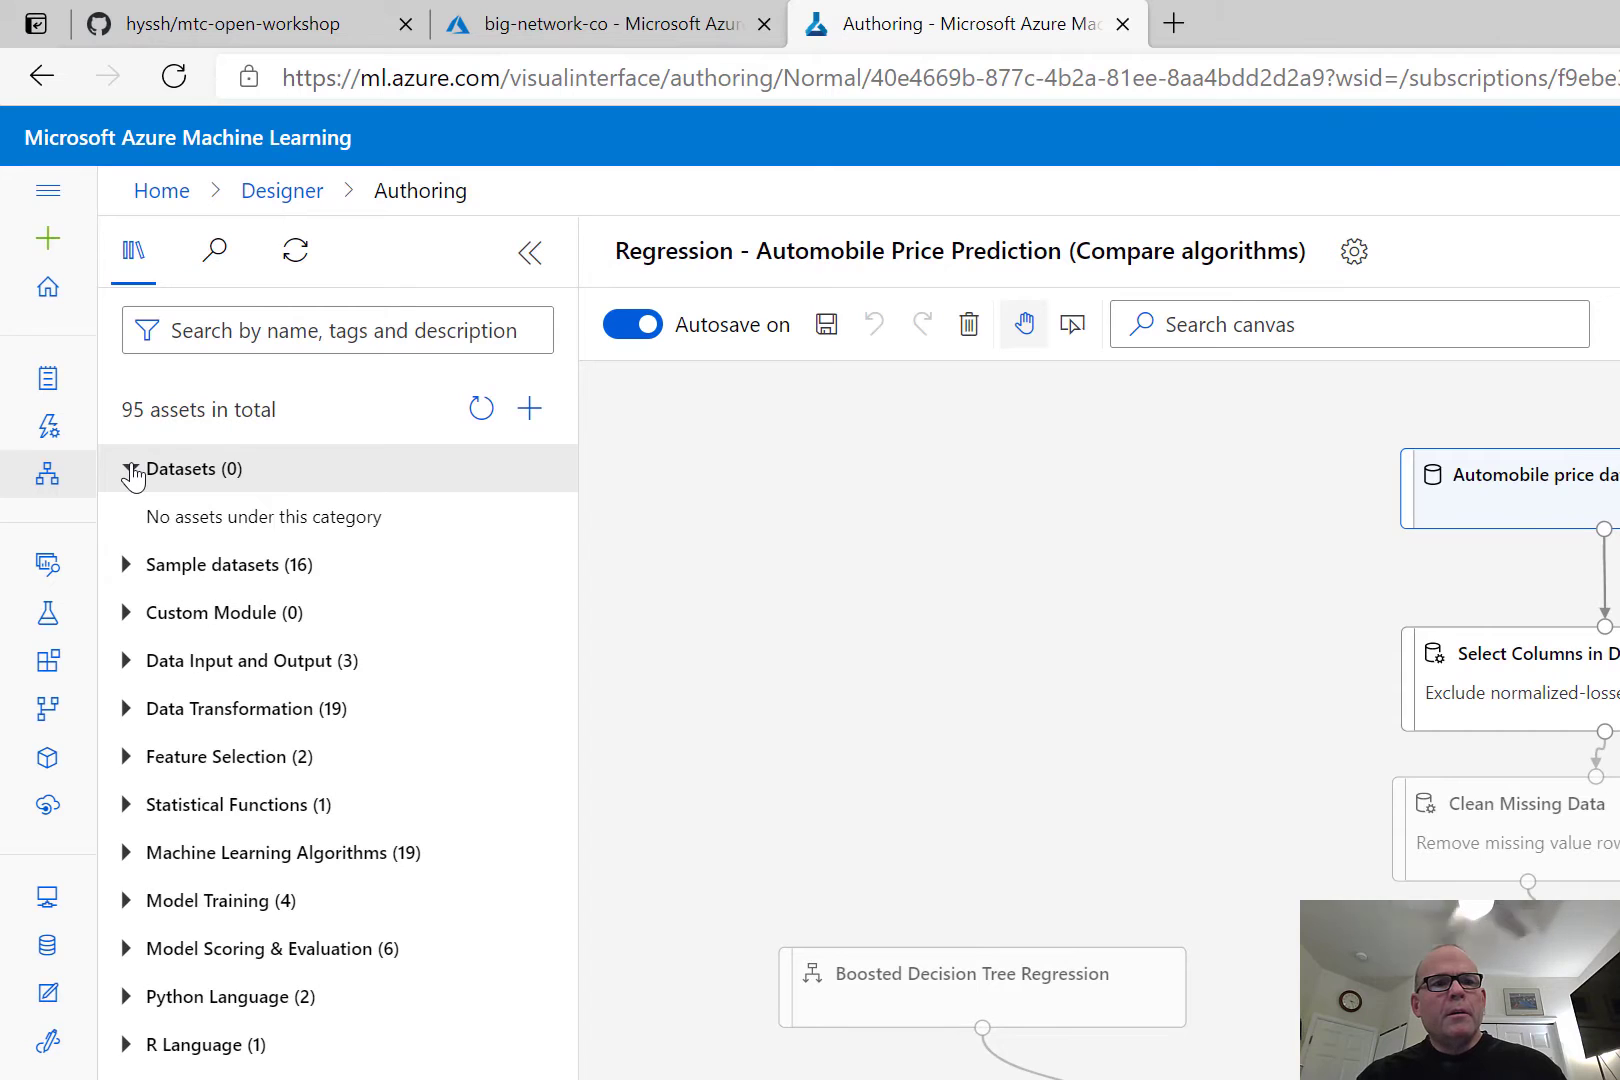
click(536, 417)
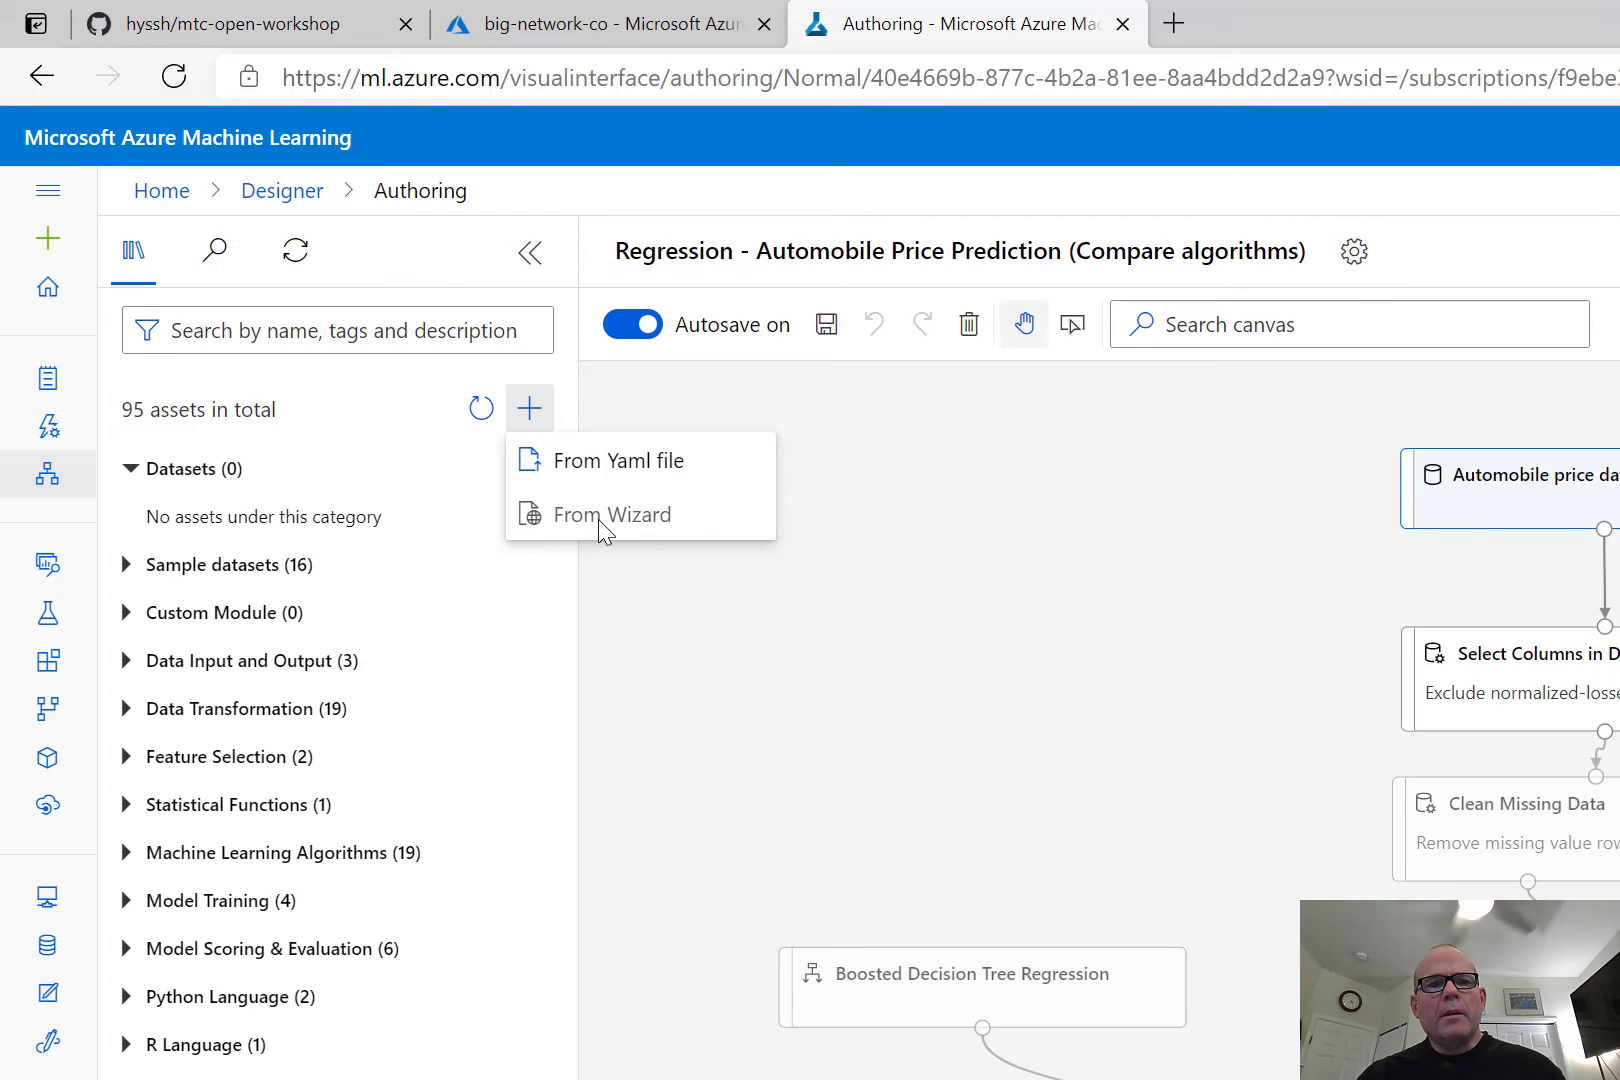
click(557, 474)
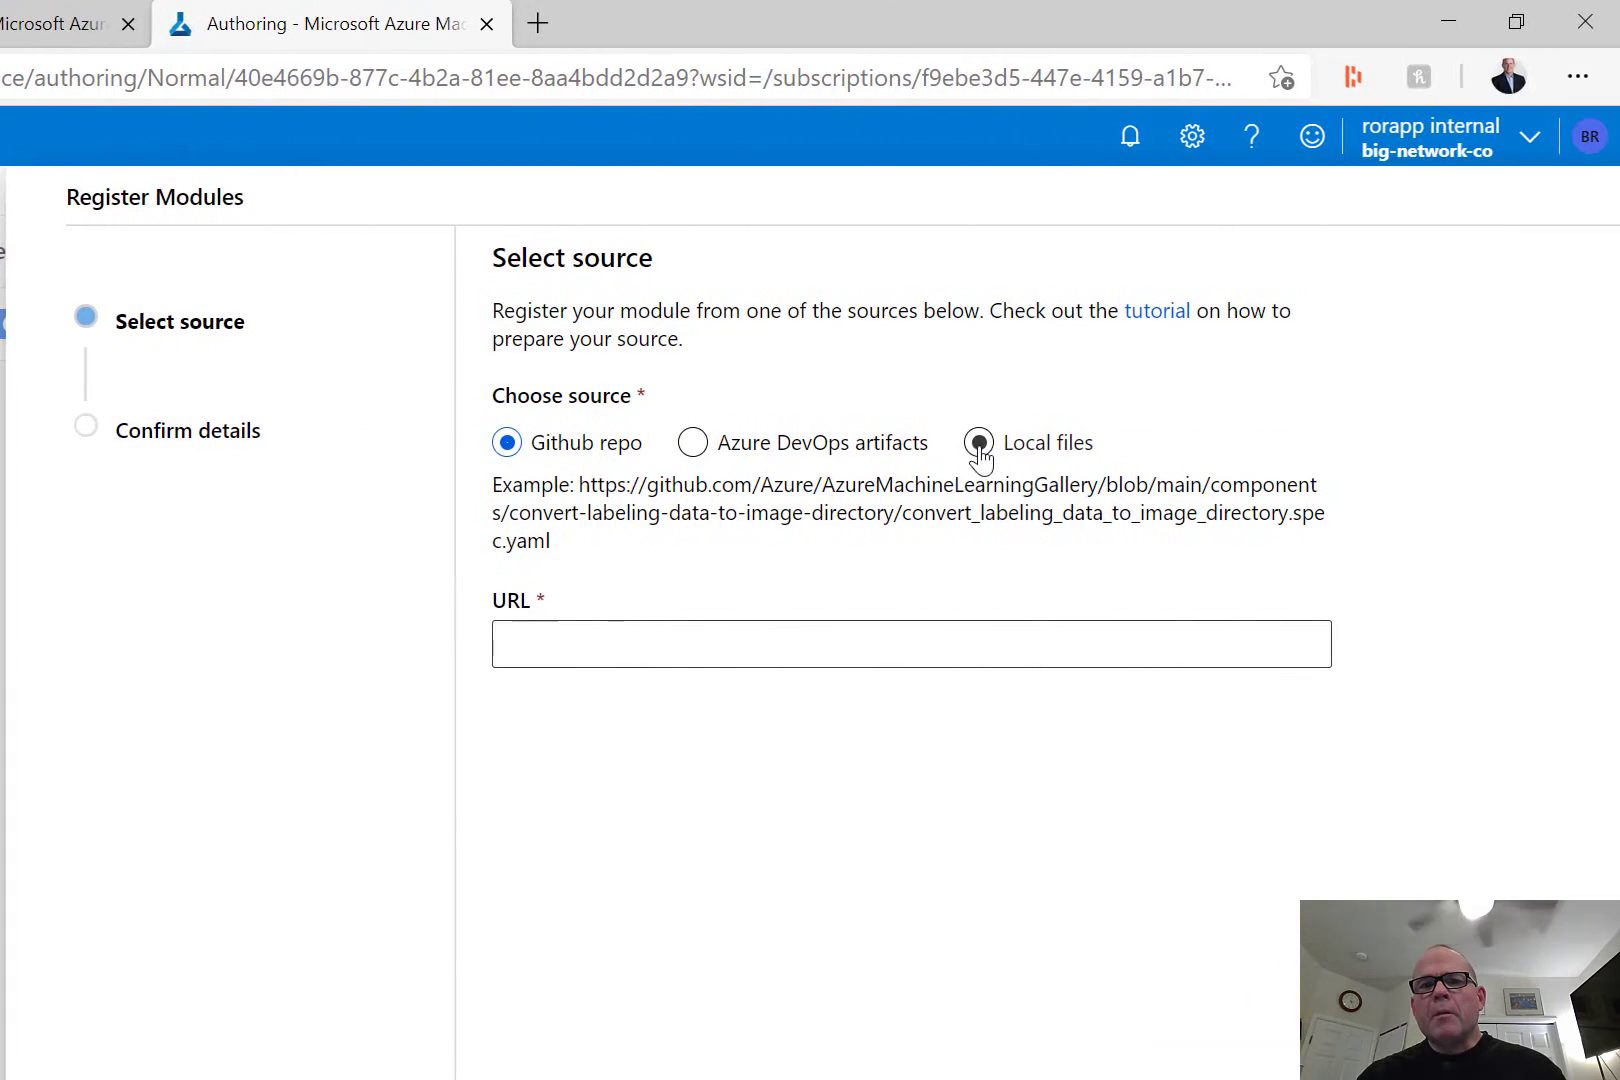
click(980, 446)
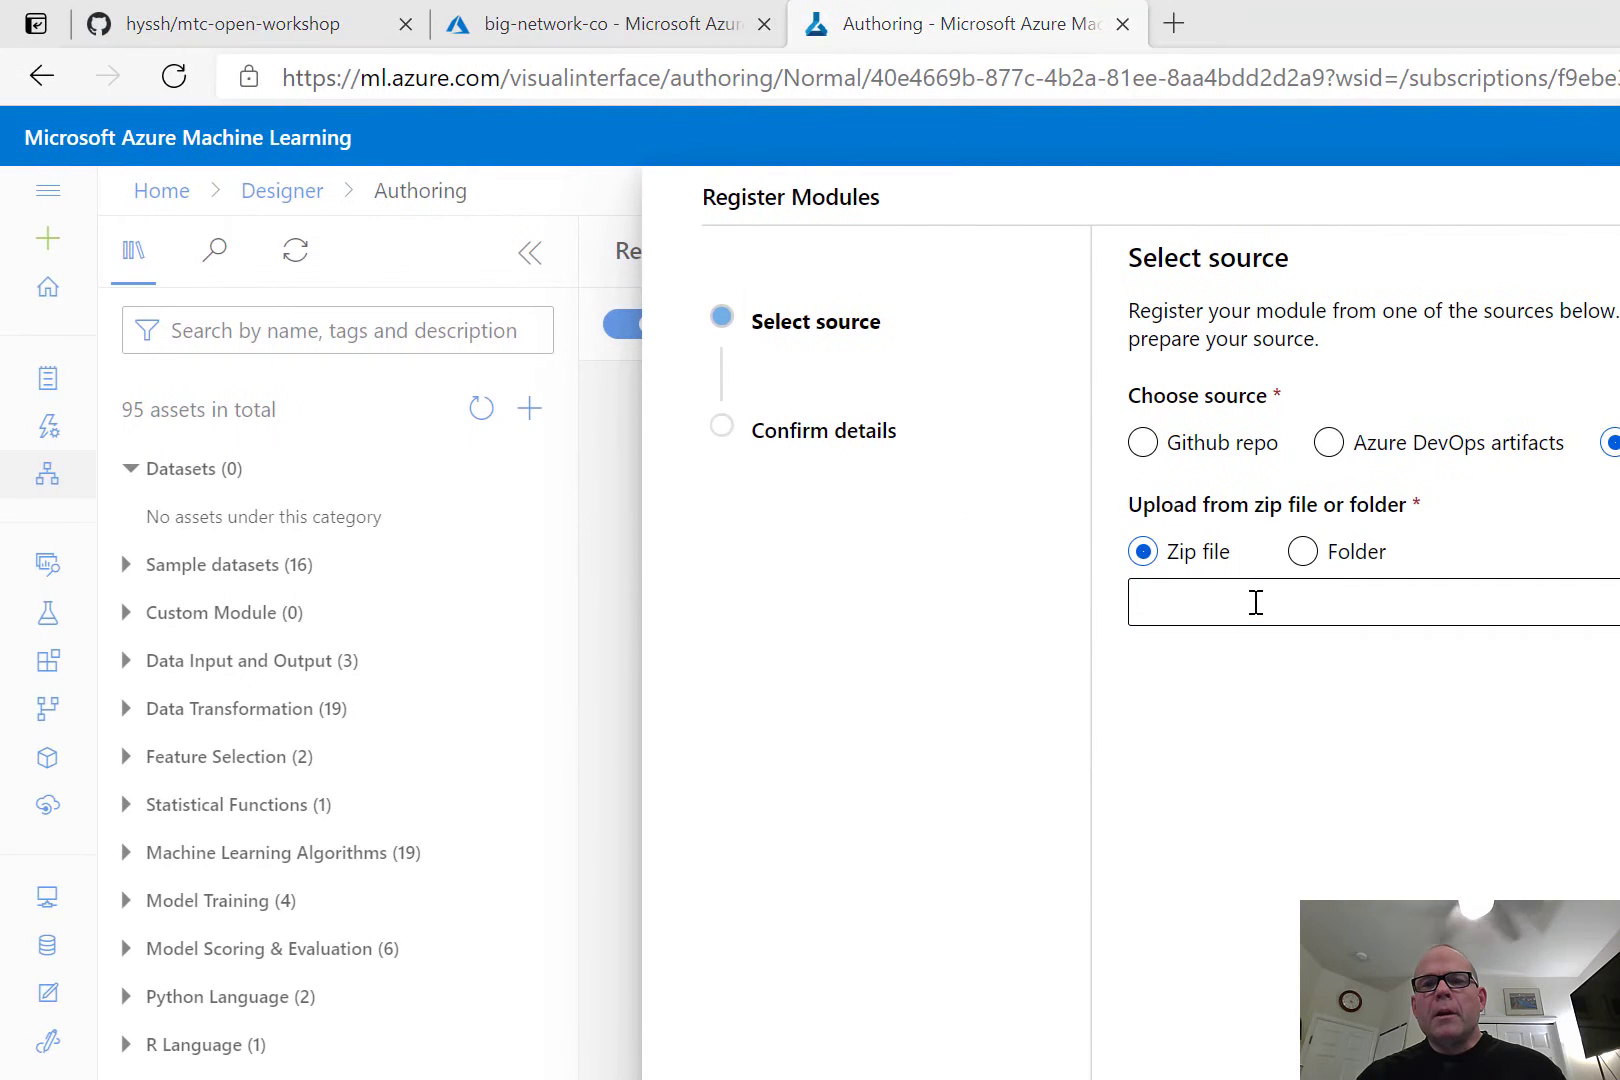
click(1255, 602)
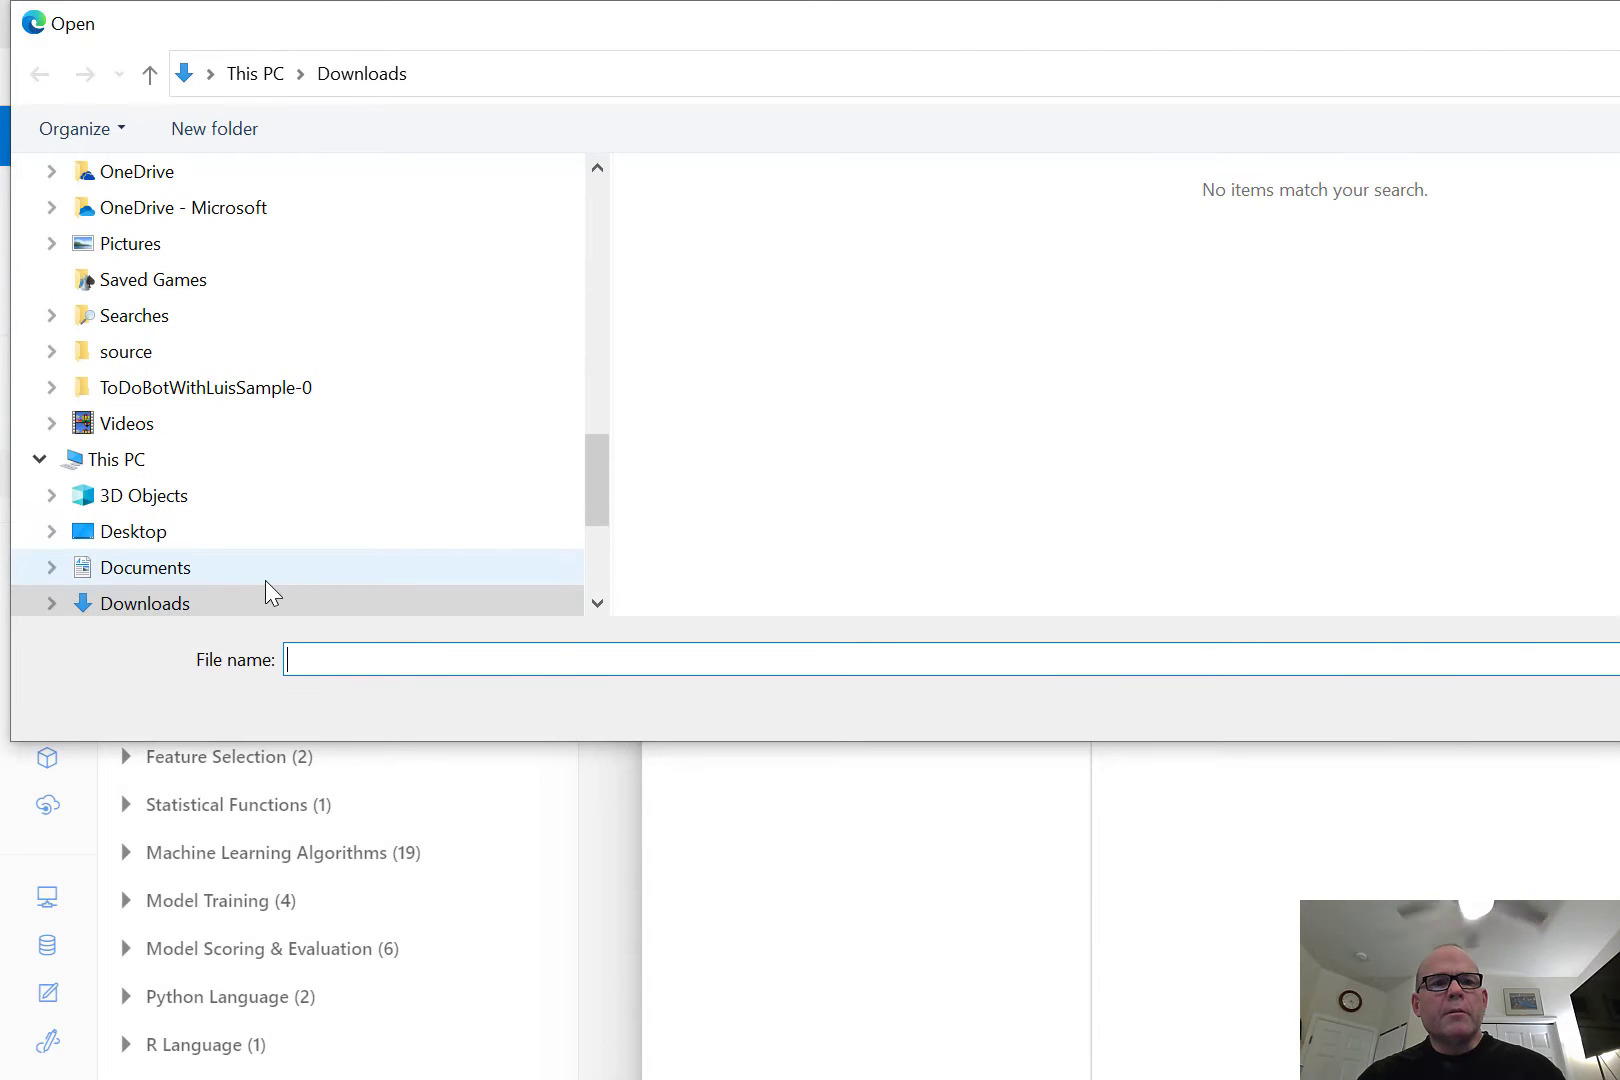
scroll(597, 600, down, 3)
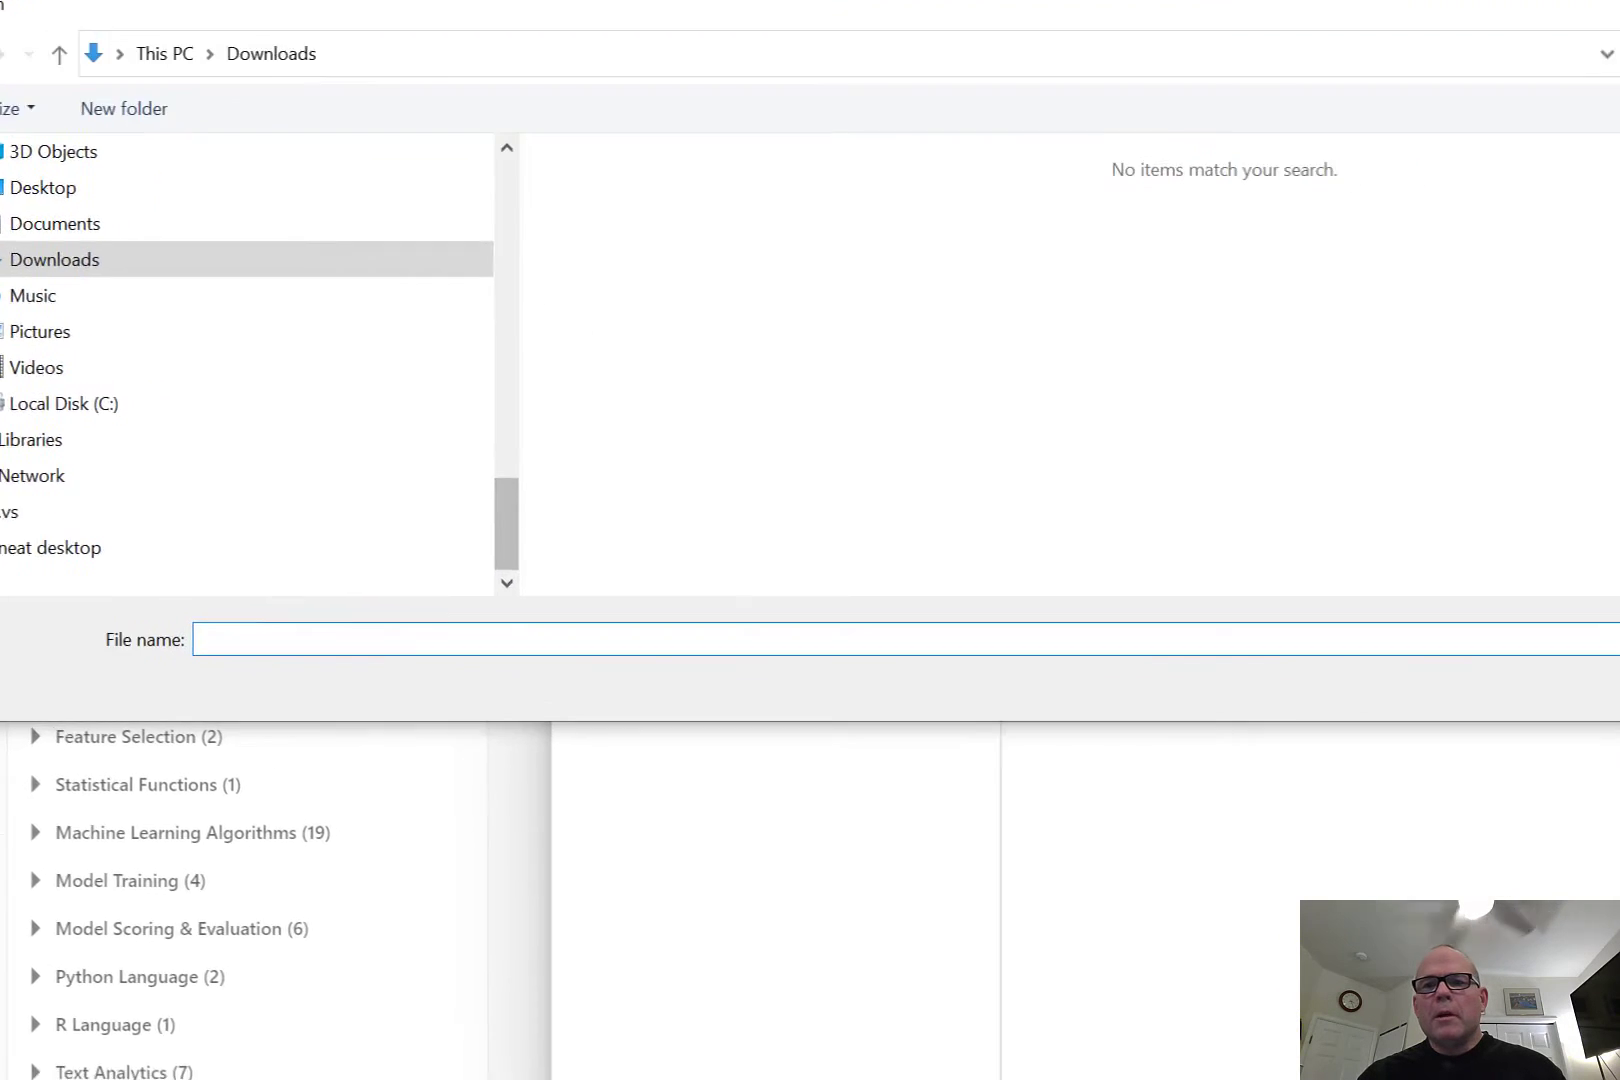
click(1478, 590)
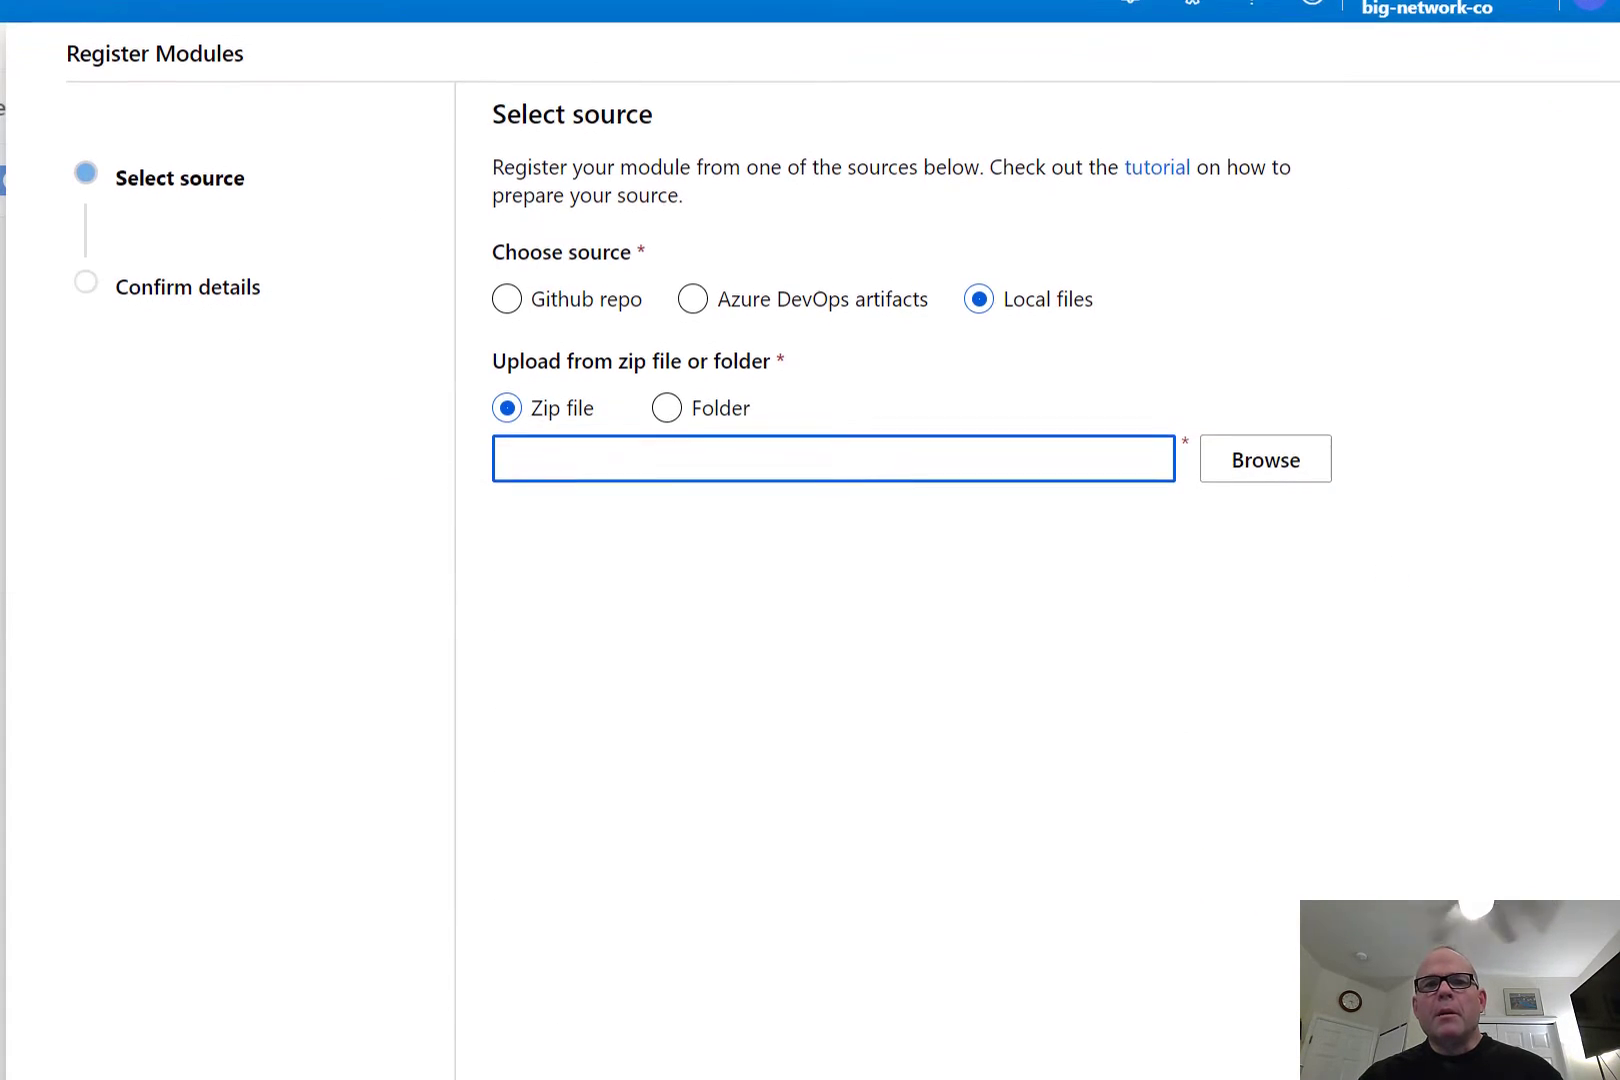
click(1557, 889)
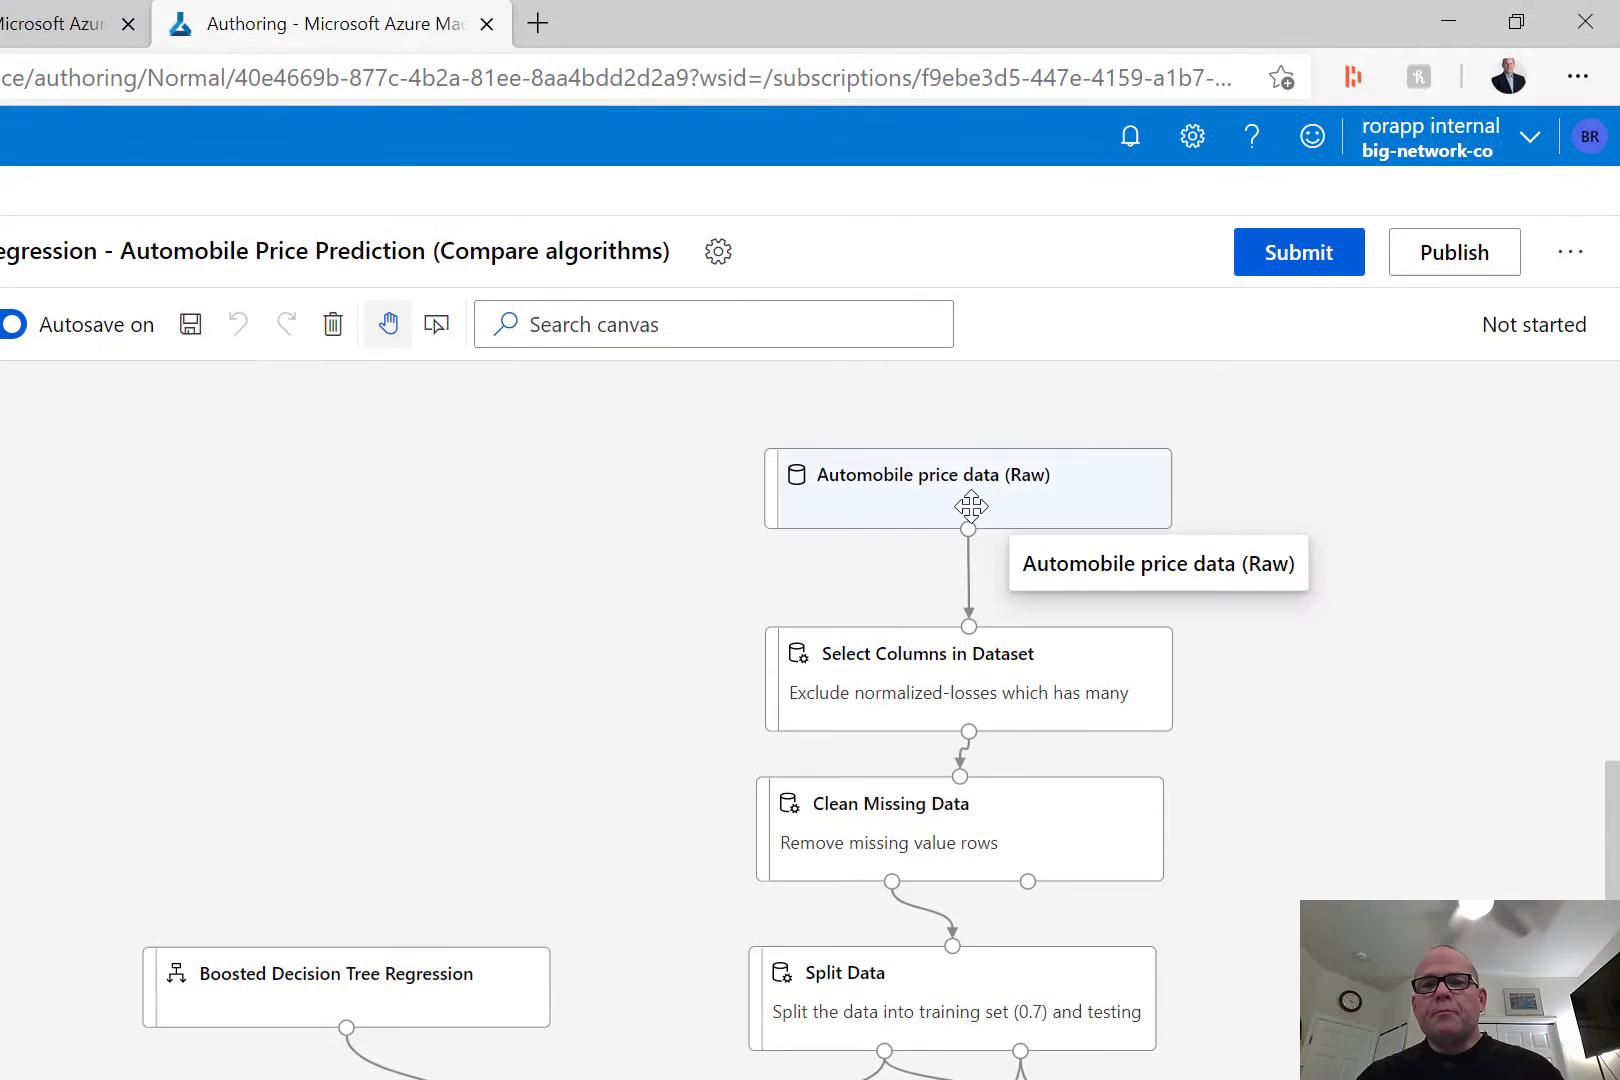
Open the azureml_globaldatasets datastore linked from the Automobile price data (Raw) dataset and browse its files.
click(970, 365)
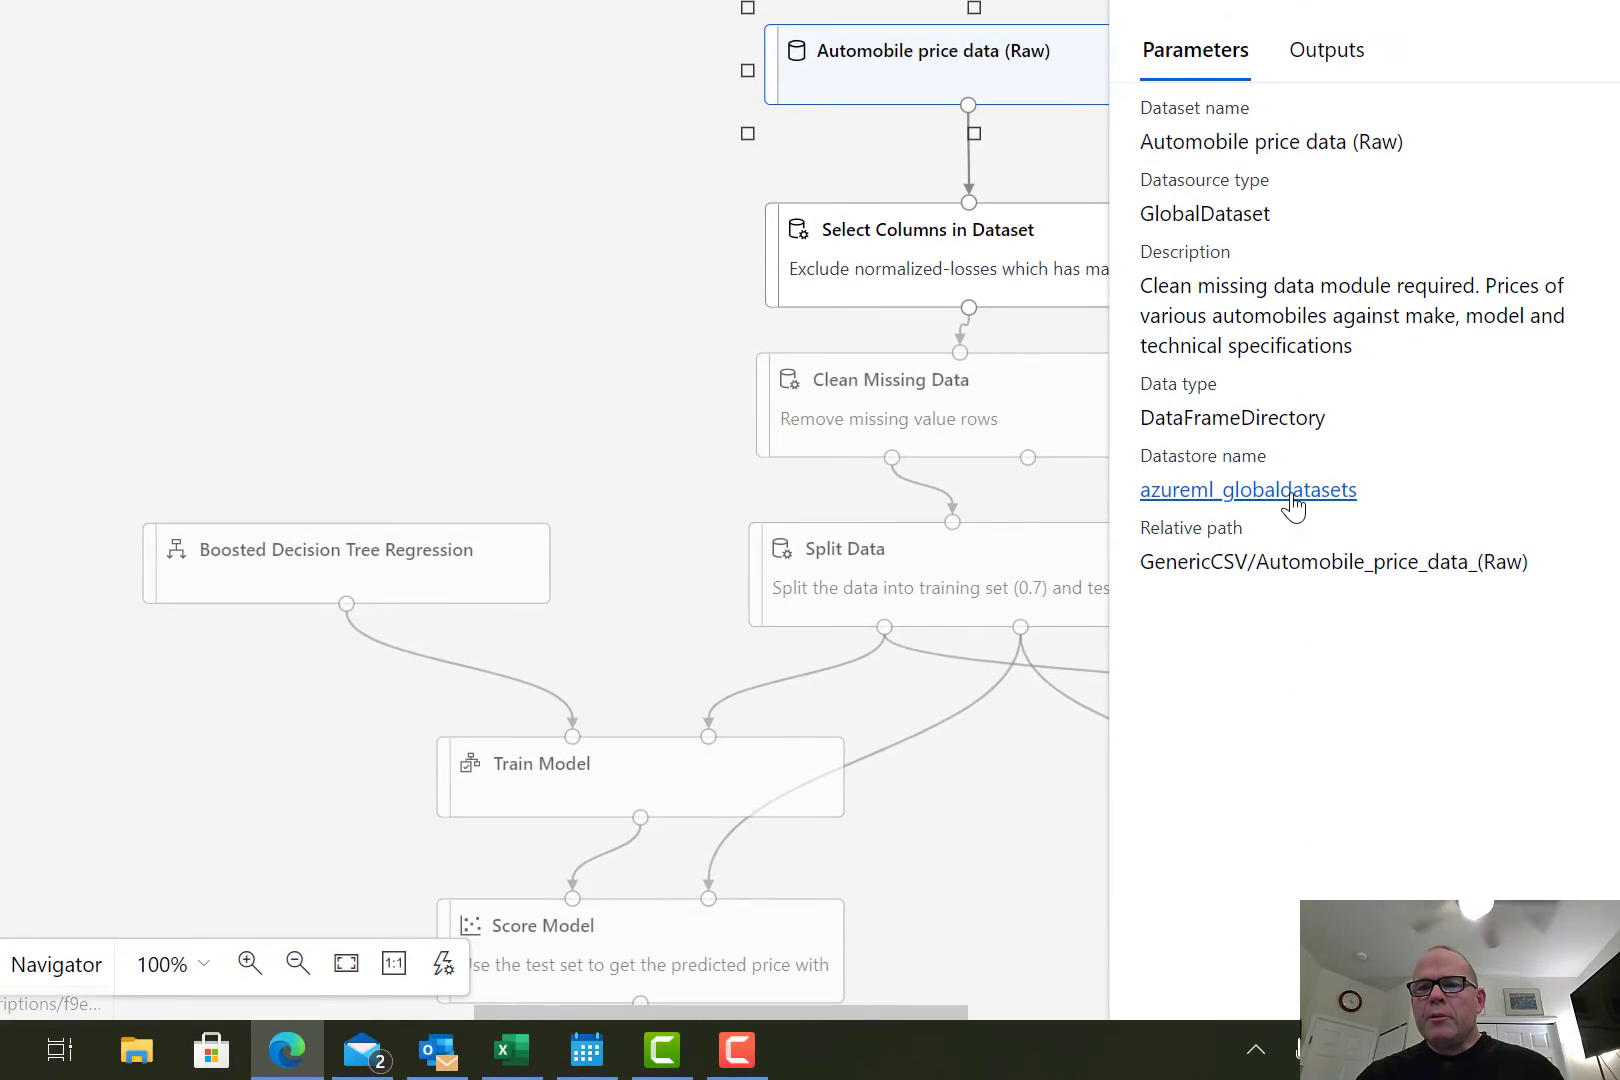
click(1291, 494)
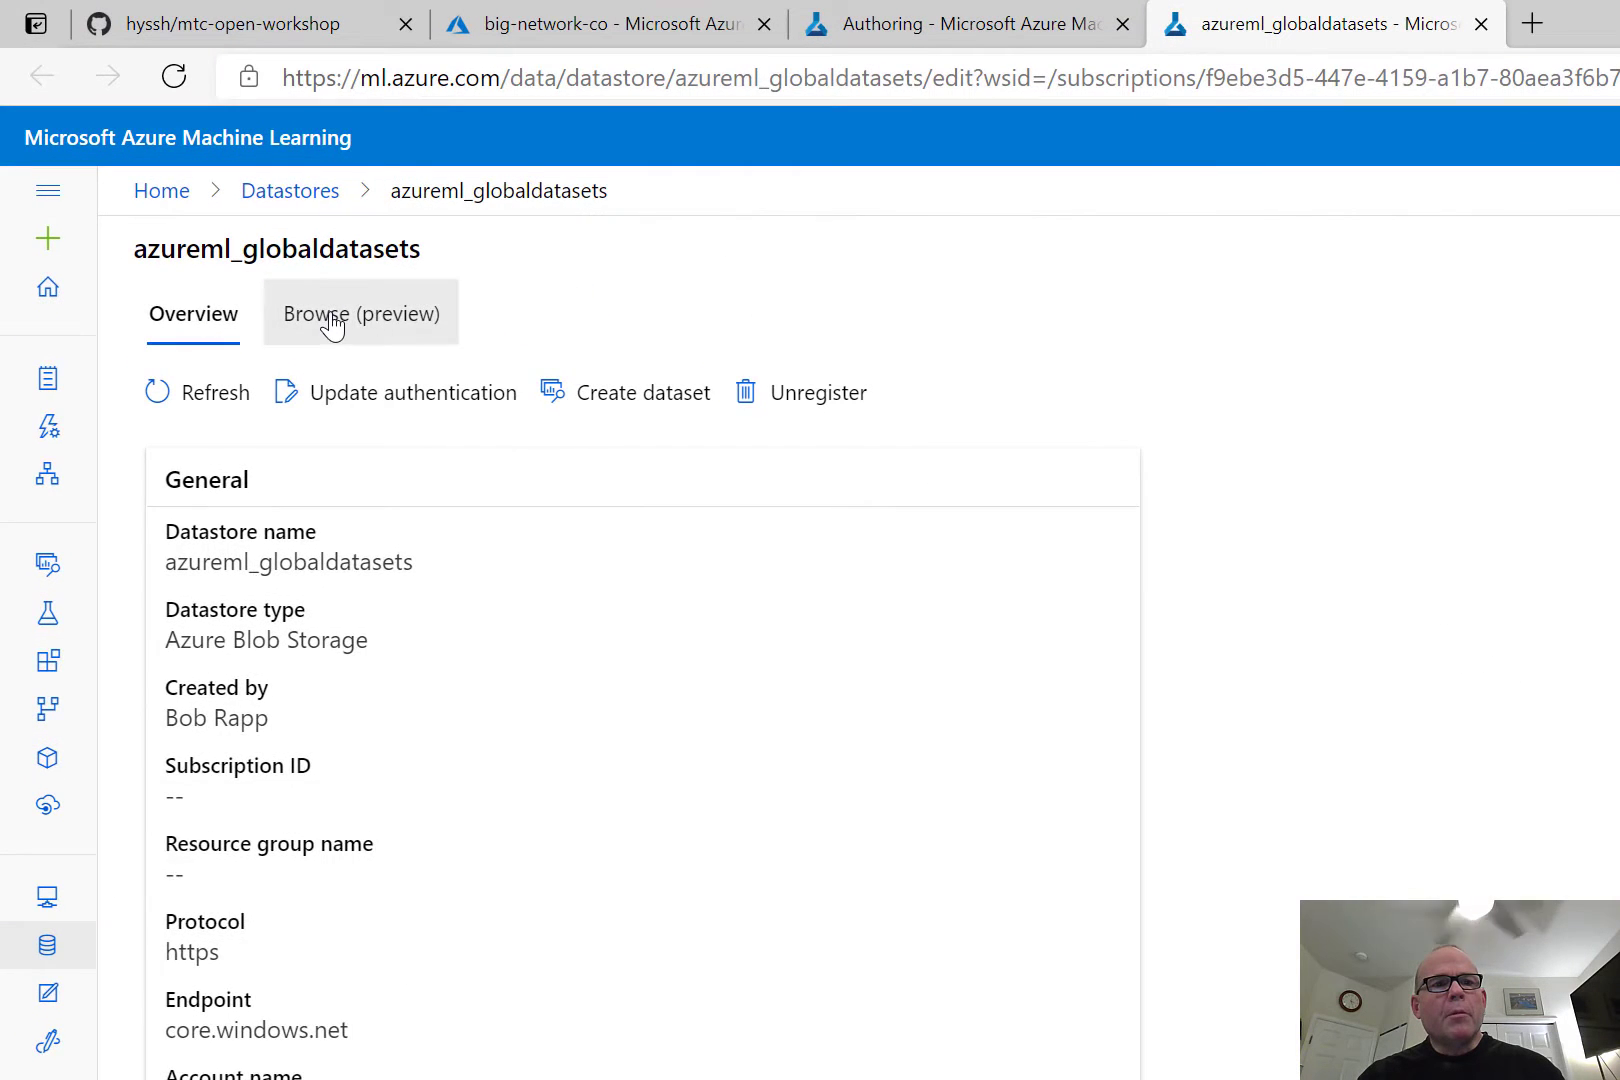
click(333, 323)
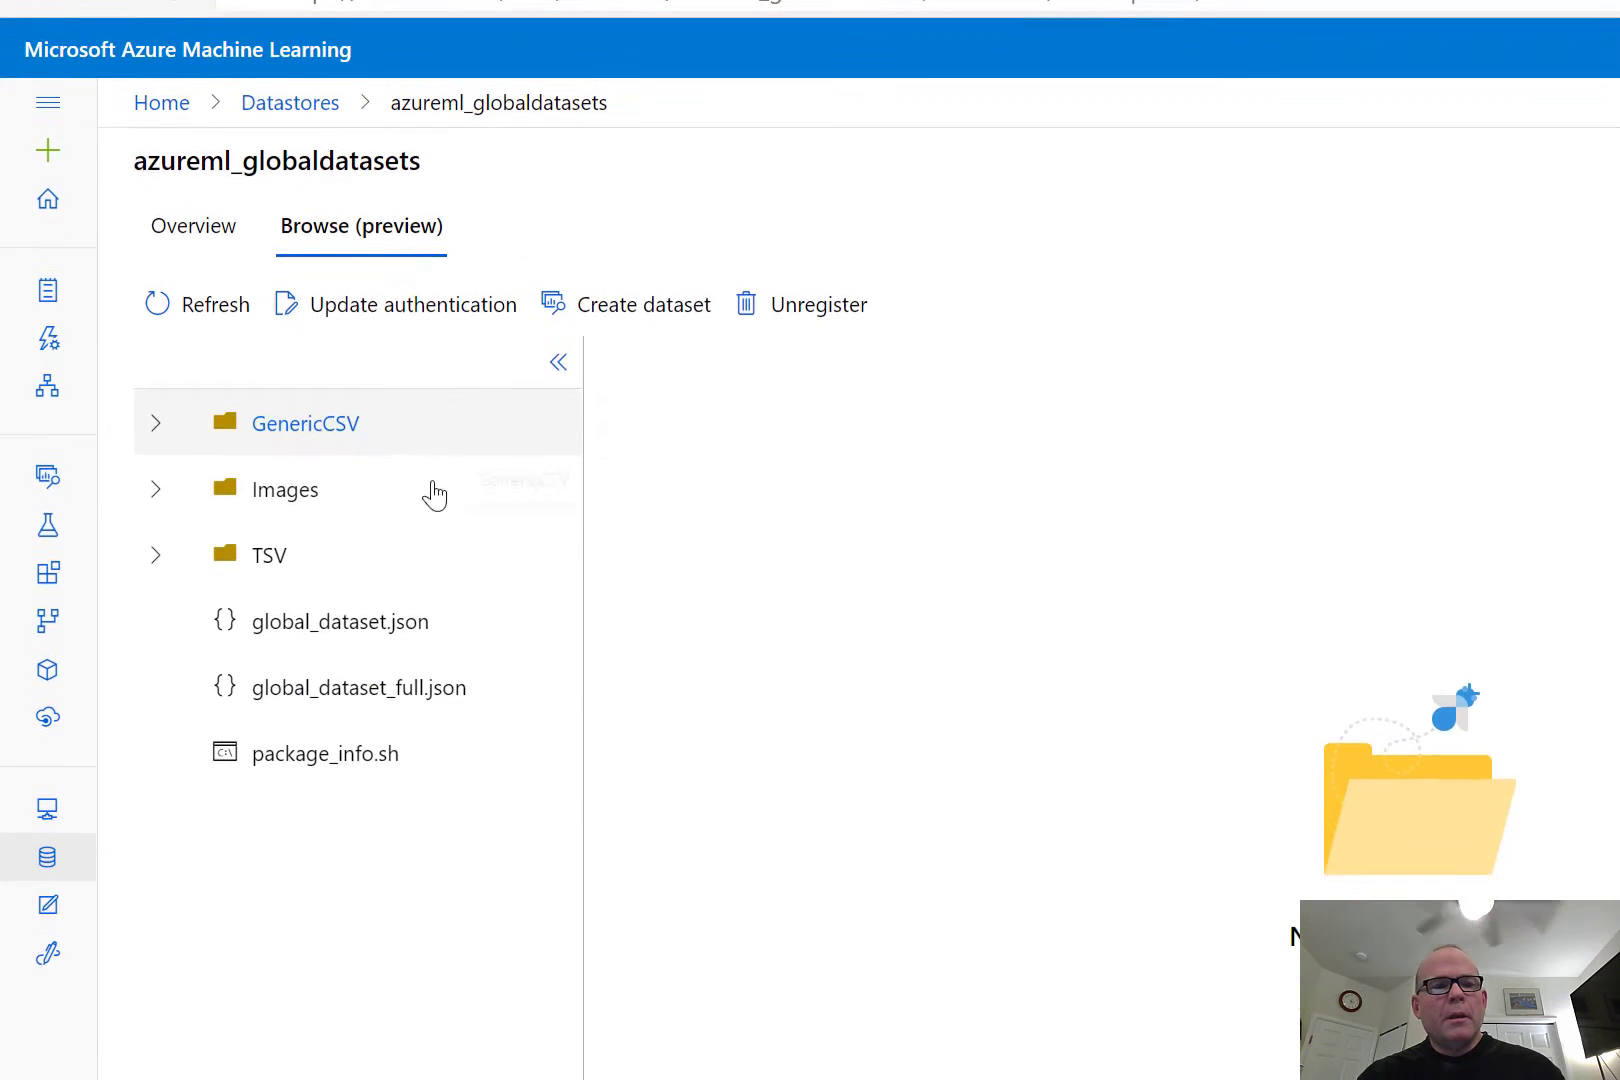
Preview the contents of global_dataset.json and global_dataset_full.json in the datastore.
click(376, 632)
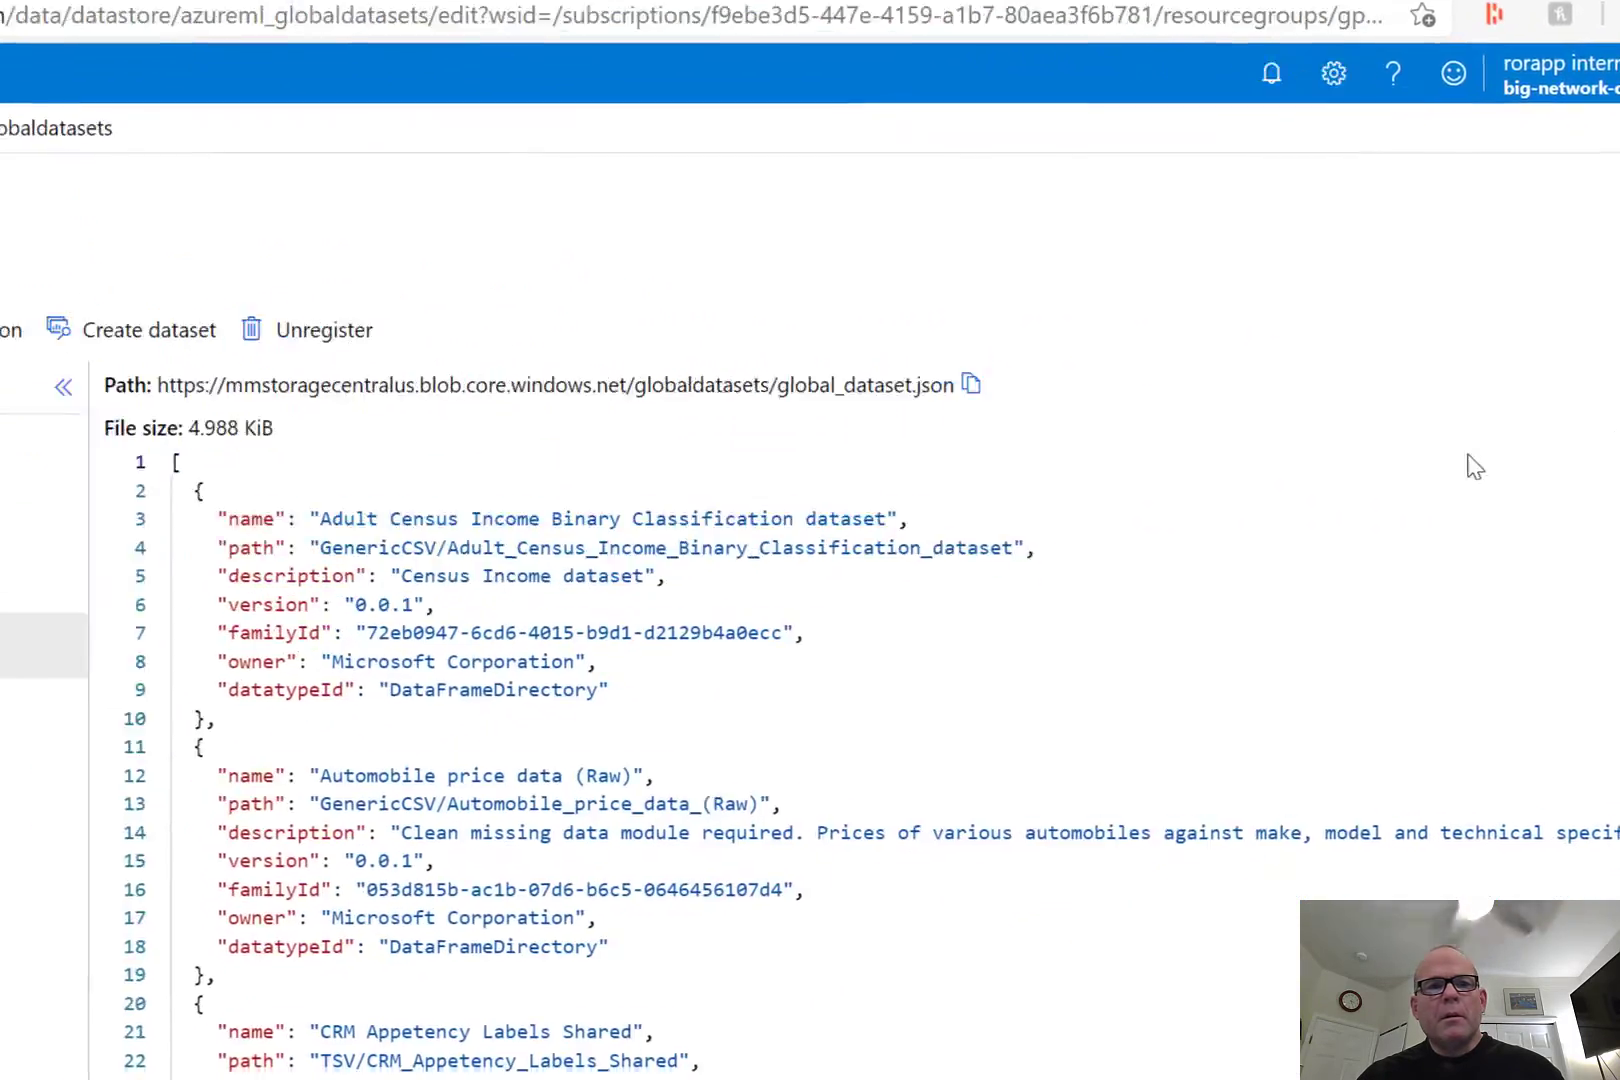
click(333, 513)
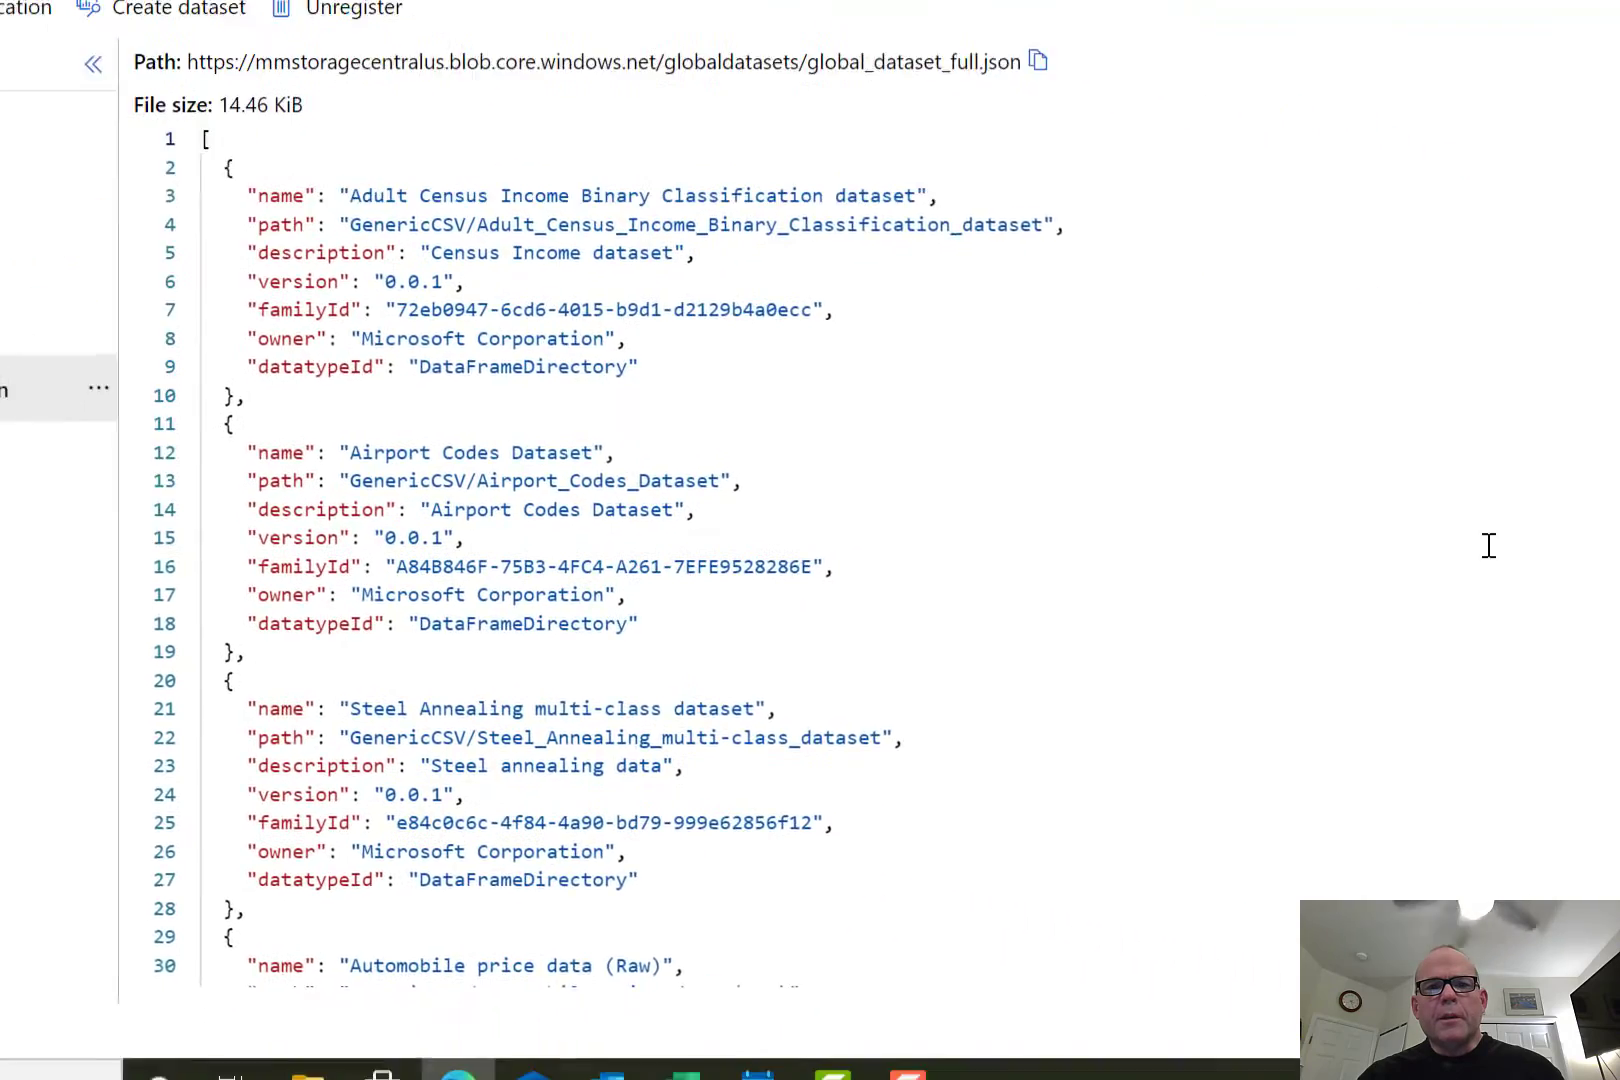
scroll(1318, 508, down, 5)
click(1318, 508)
scroll(1318, 508, down, 5)
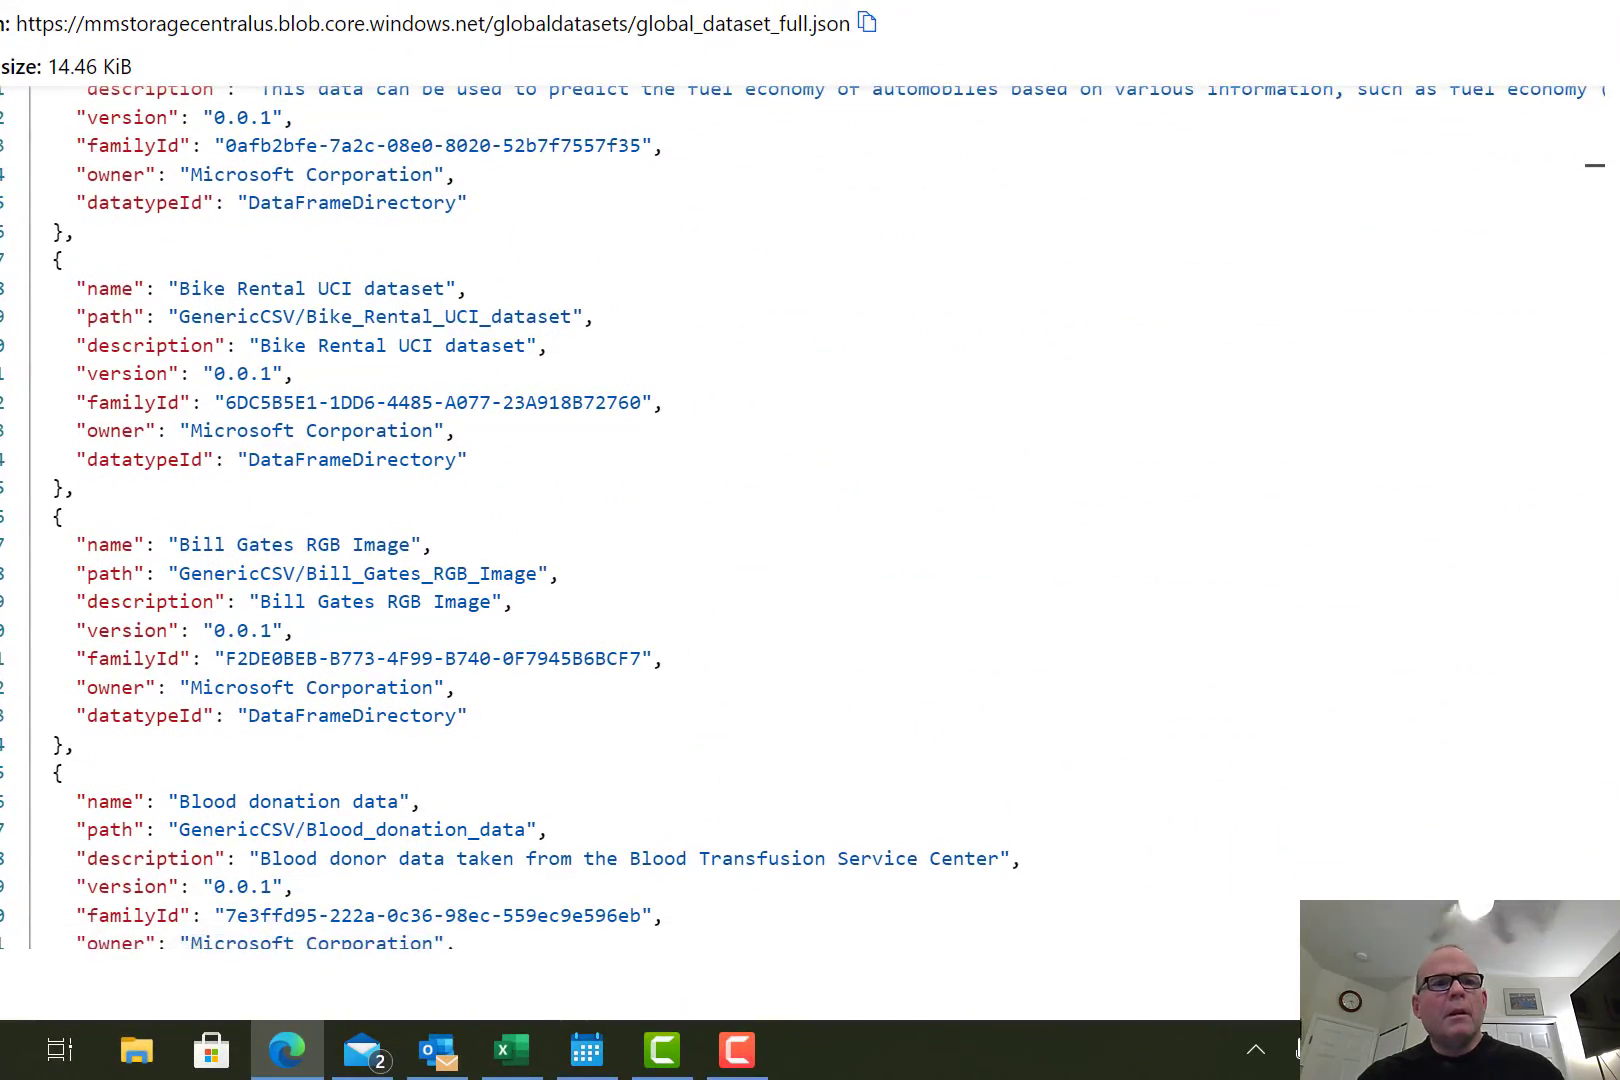
Return to the studio home, open Designer and start a pipeline from the Regression - Automobile Price Prediction (Compare algorithms) sample.
click(258, 226)
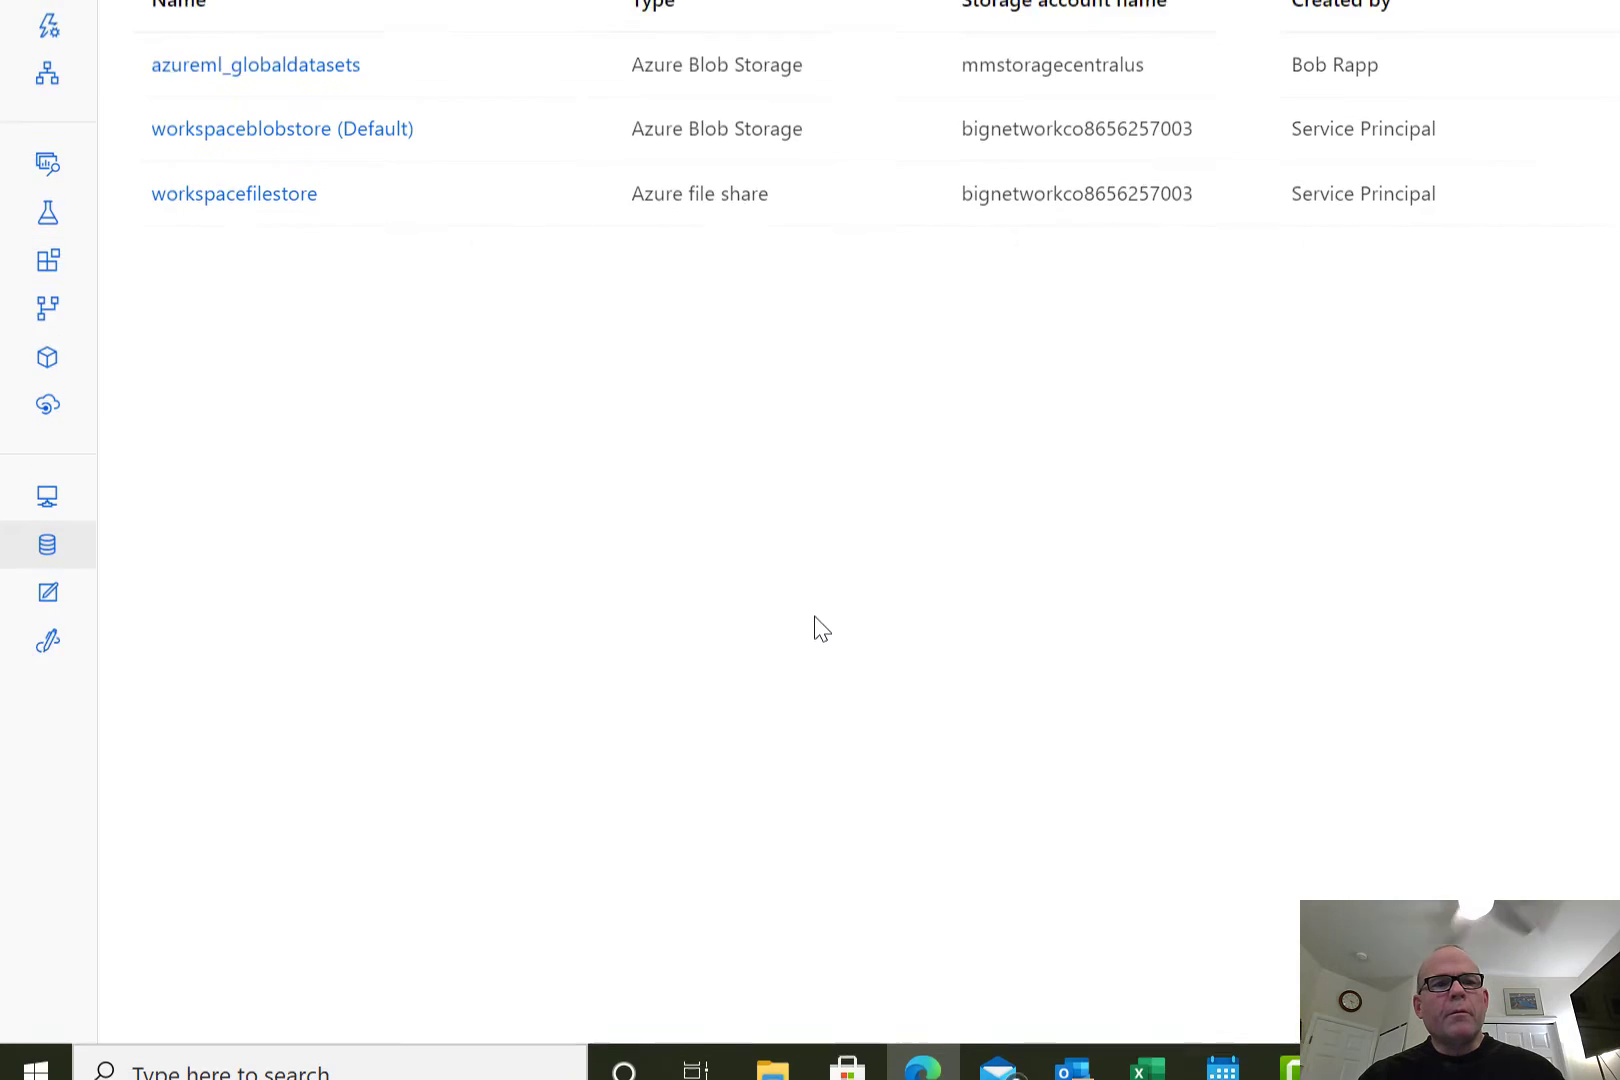
click(158, 193)
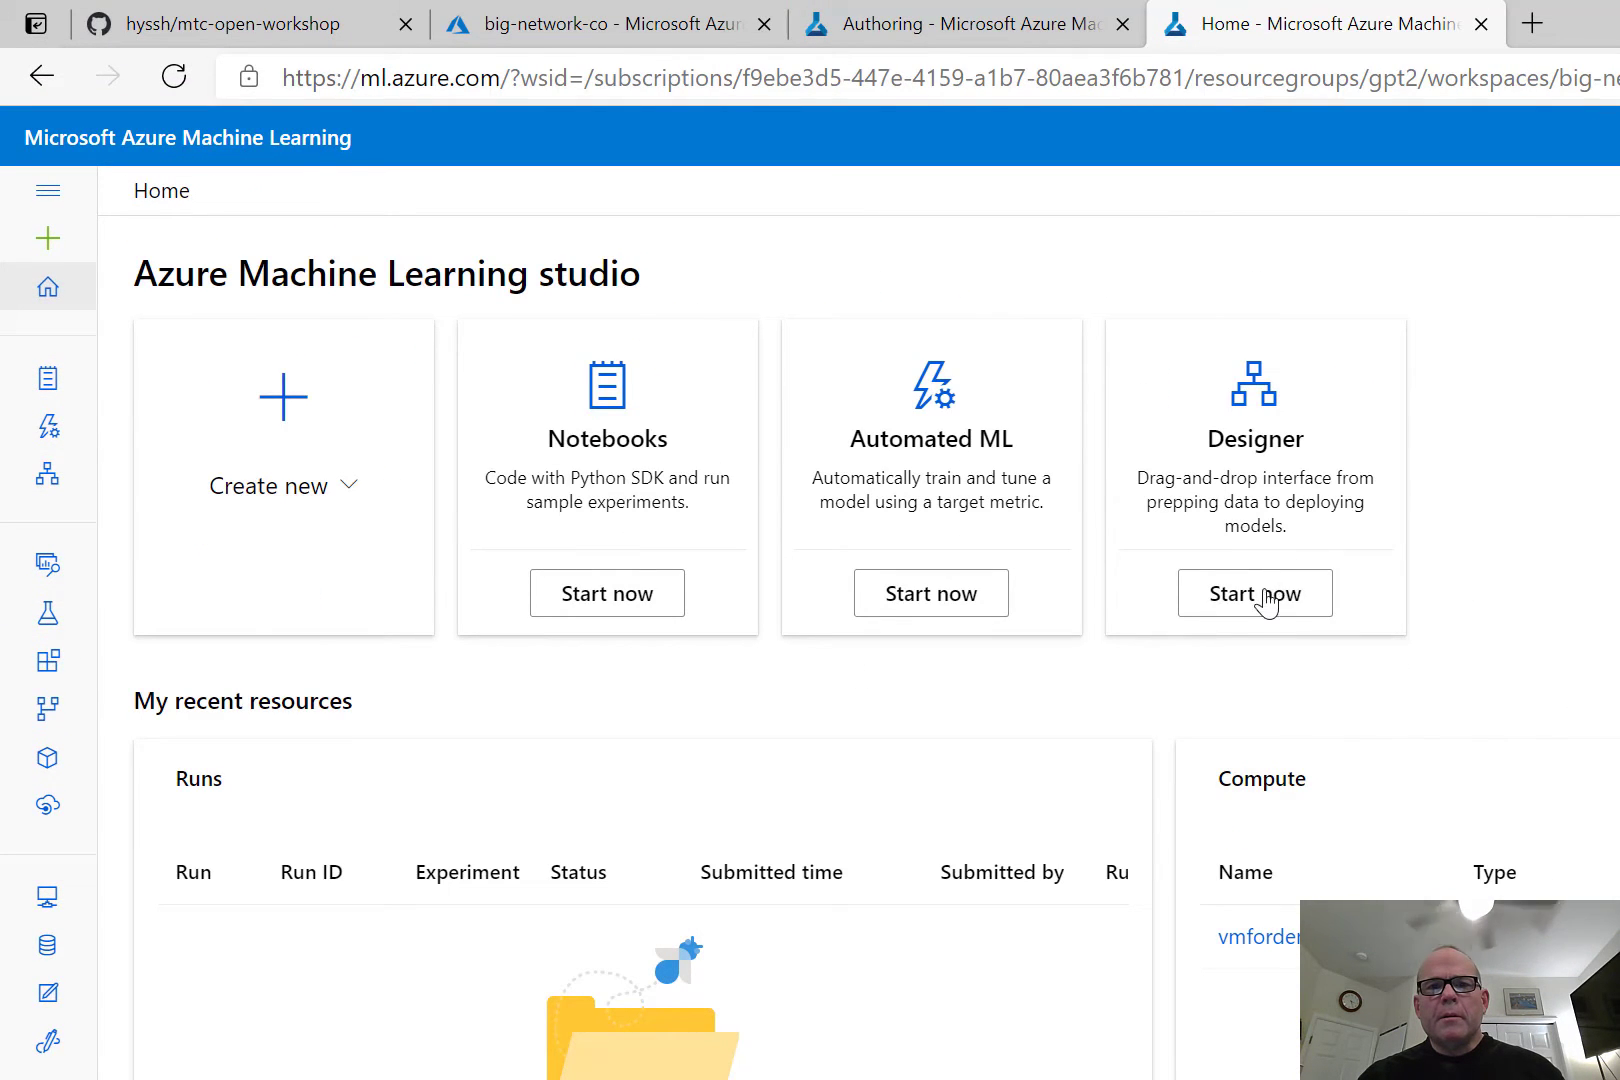
click(862, 603)
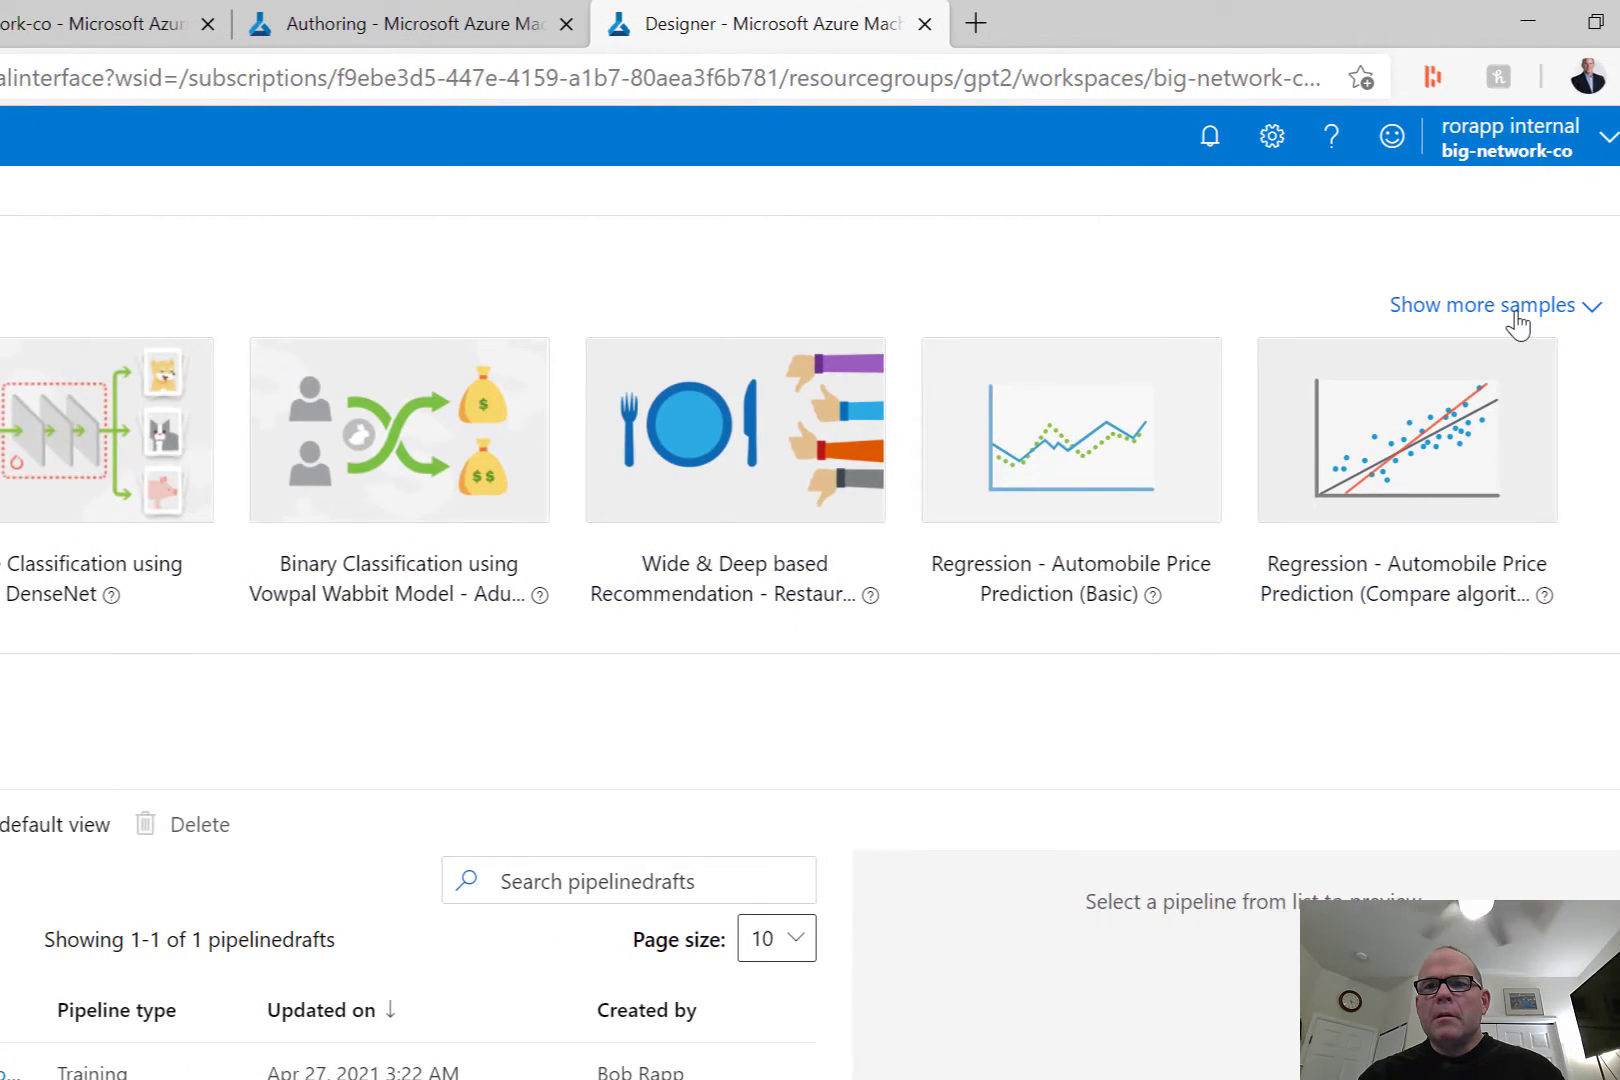
click(1454, 482)
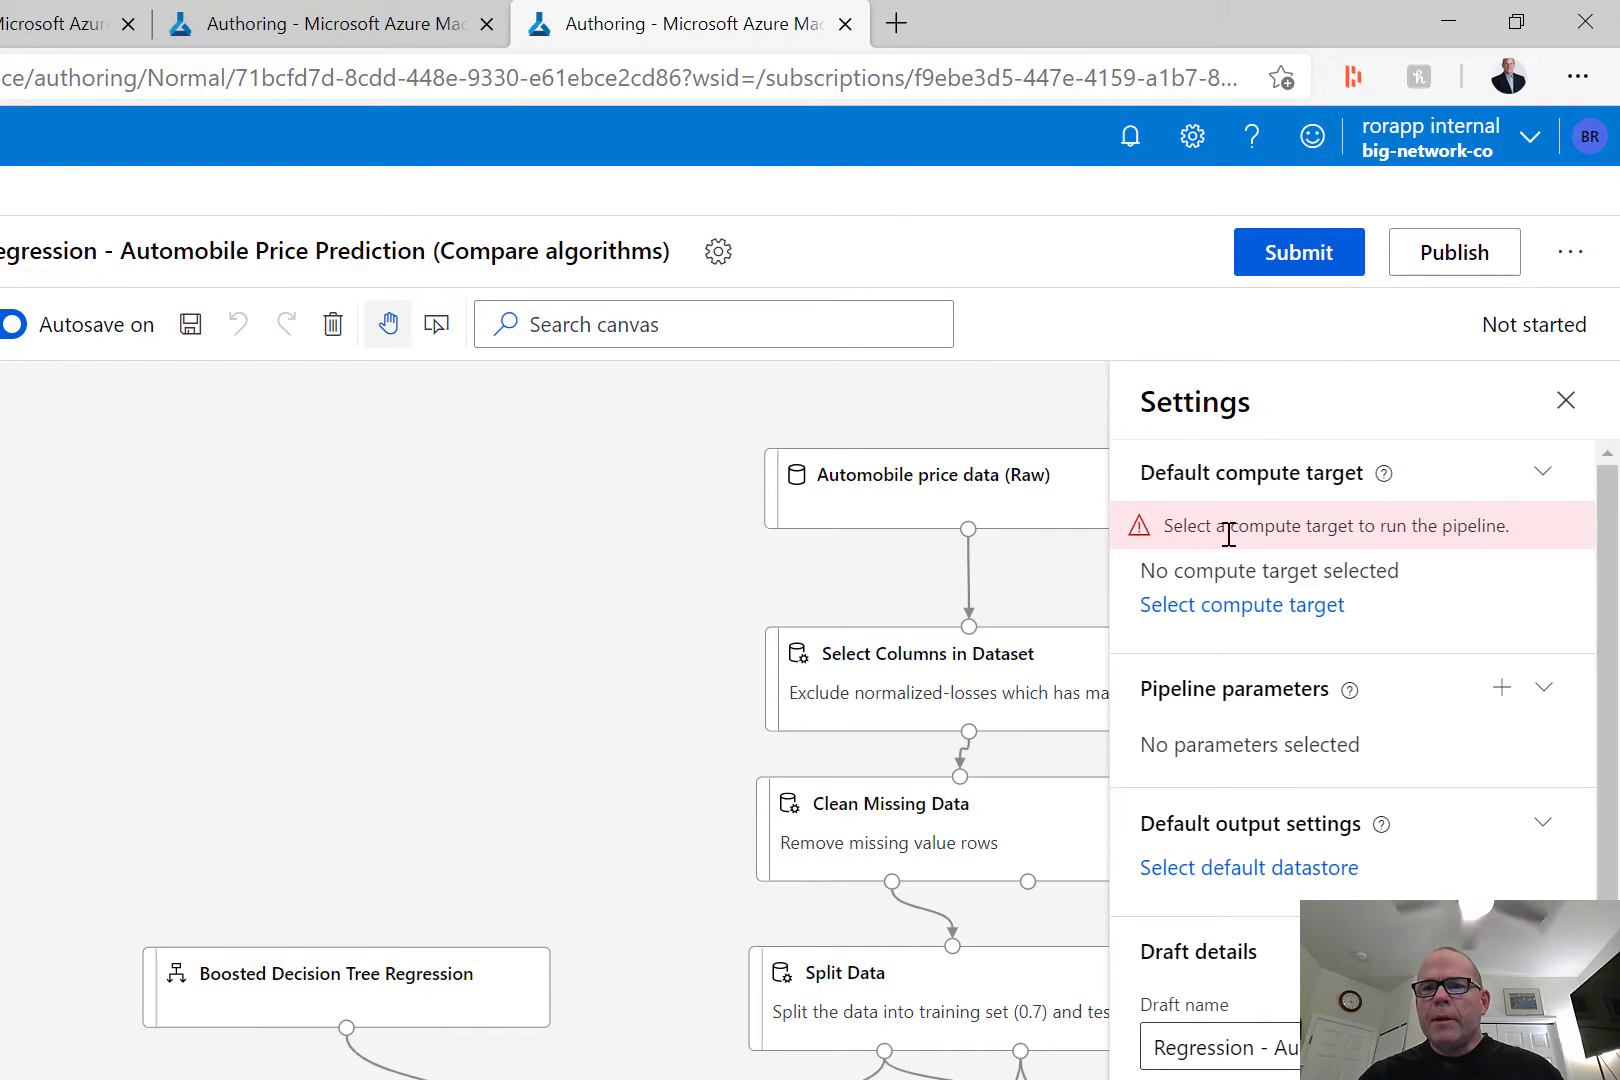
Set vmfordemo1 as the pipeline's default compute target and close the pipeline settings.
click(1228, 608)
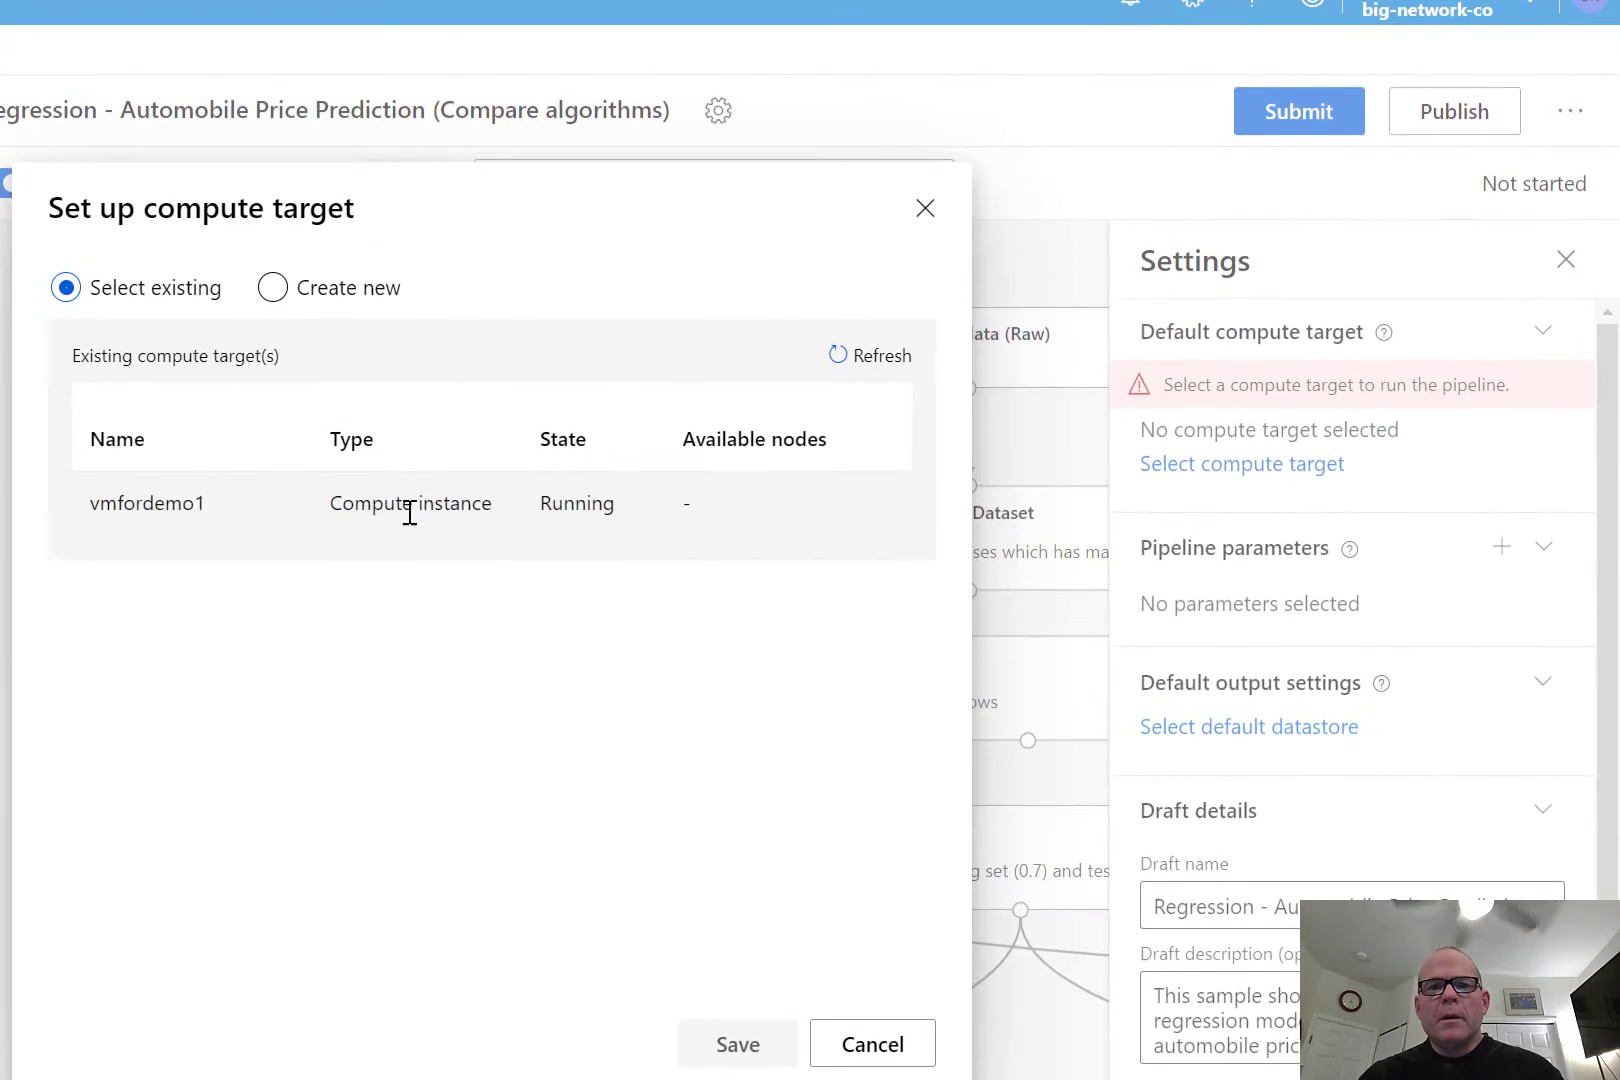
click(410, 505)
click(738, 1044)
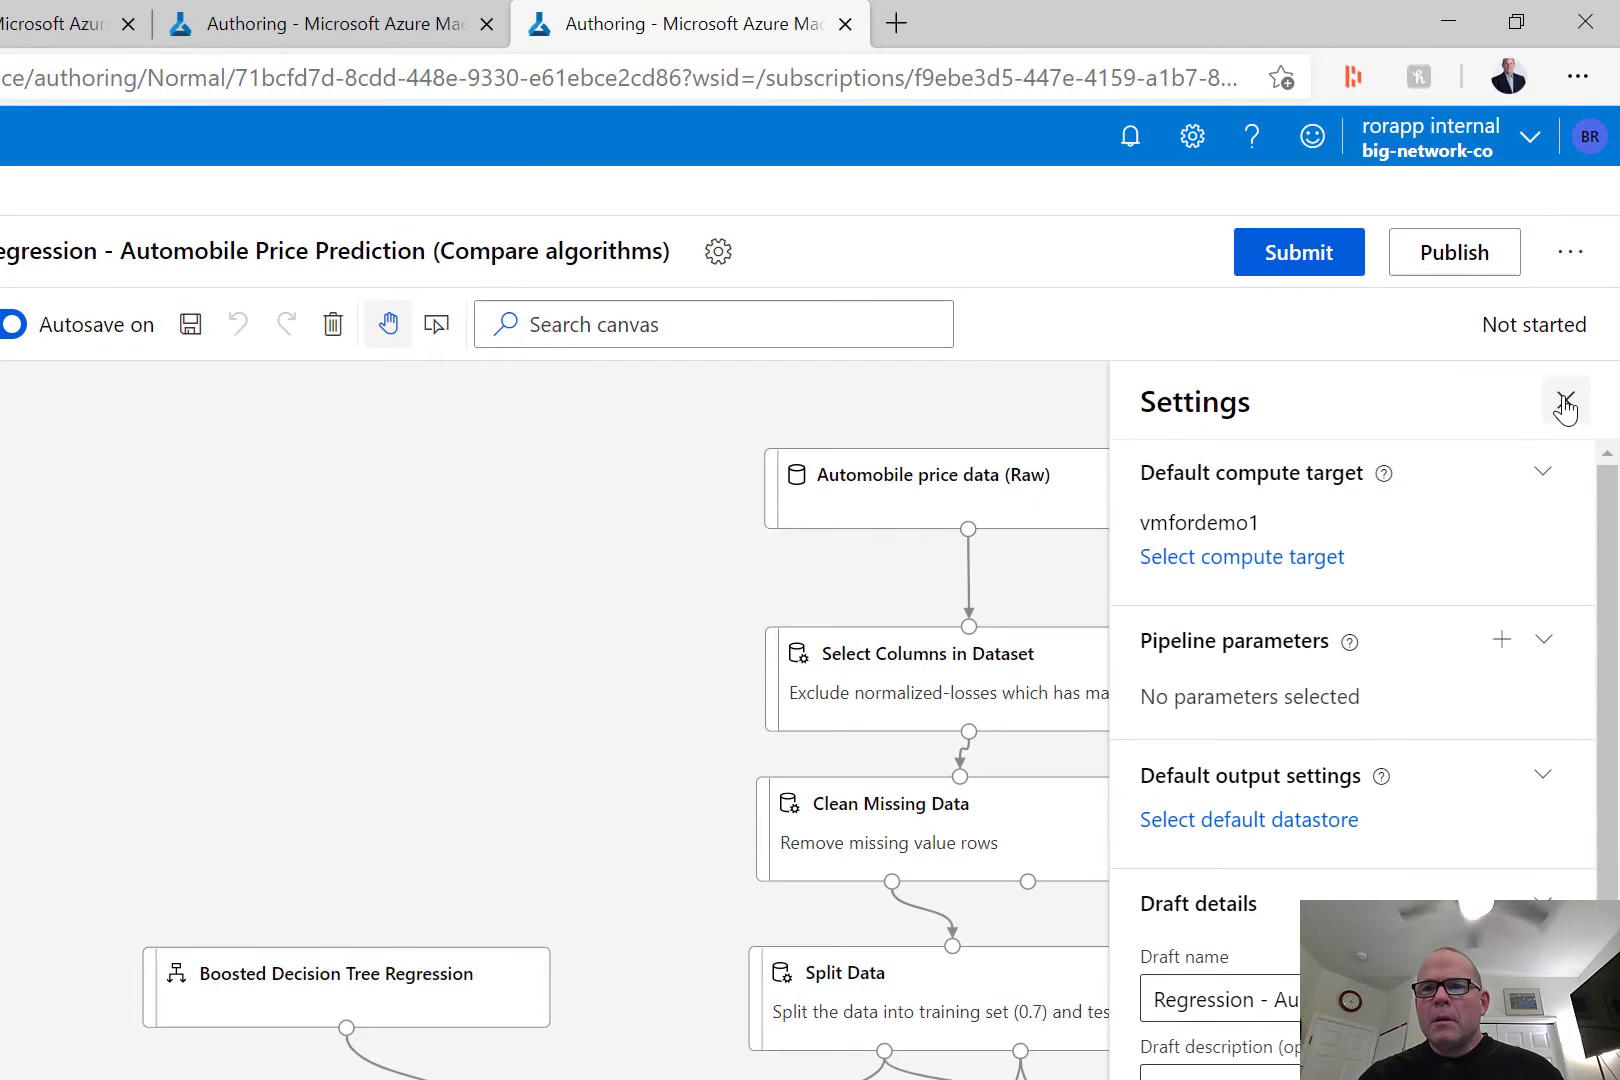
click(1563, 400)
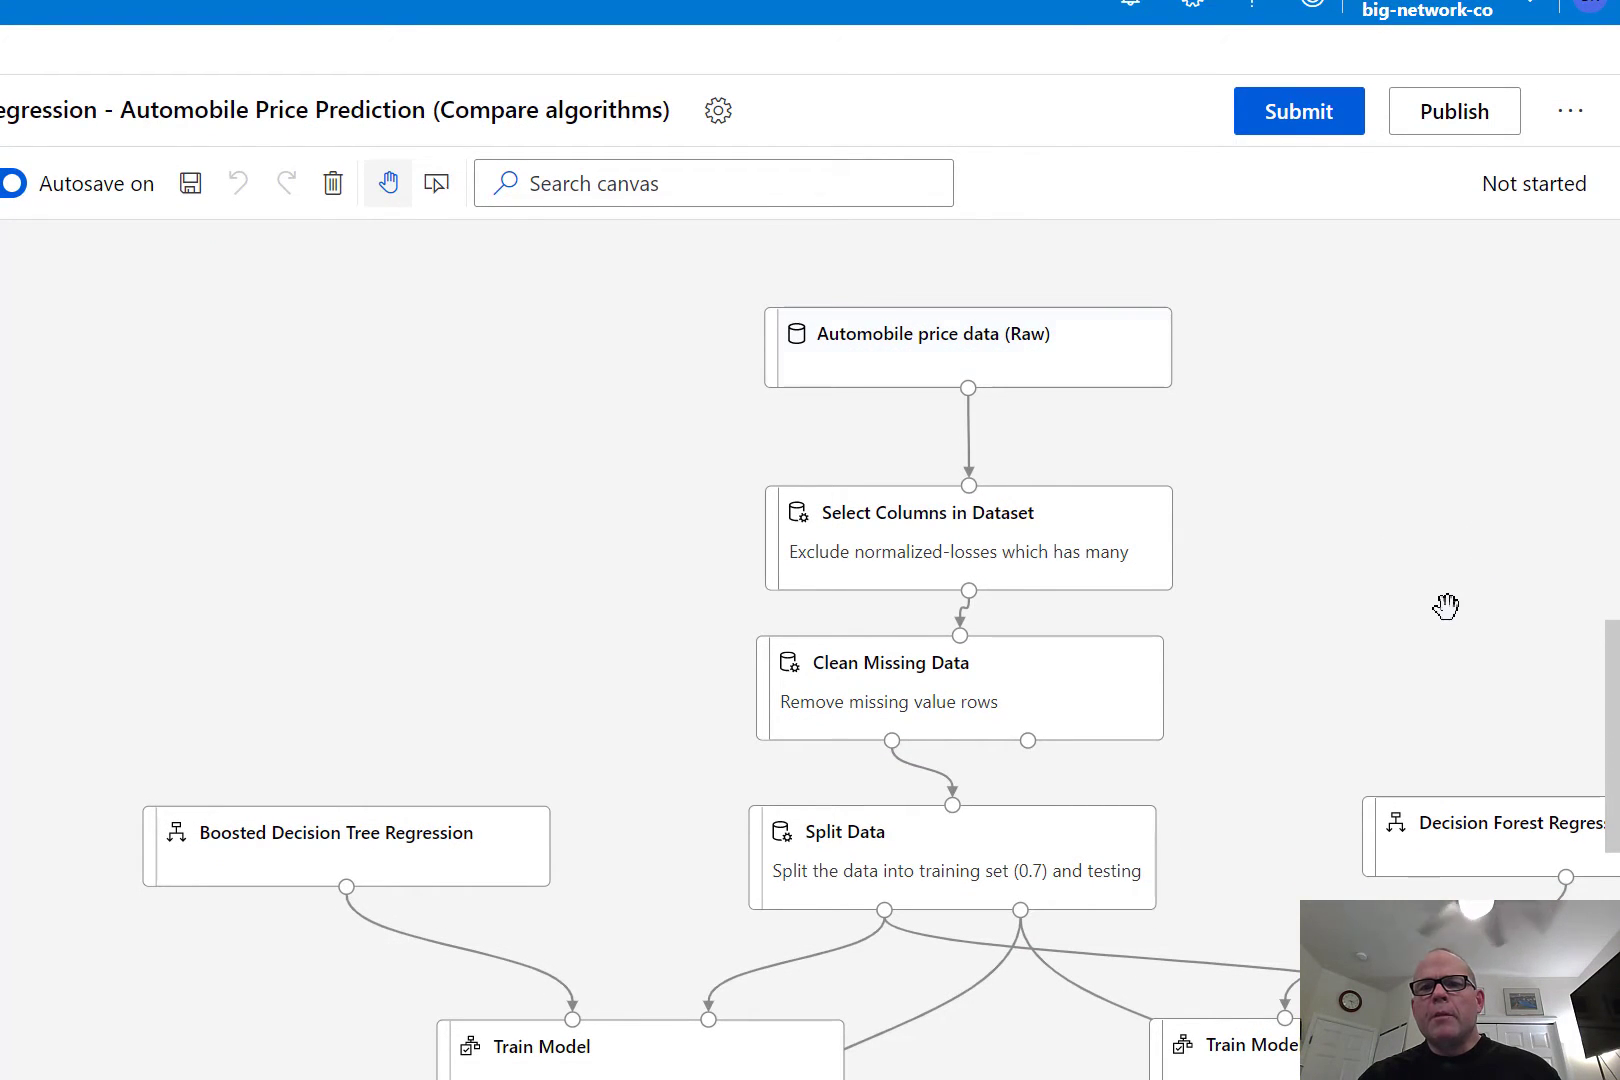
Review the output and run settings of the Select Columns in Dataset module, close its details and select the Clean Missing Data module.
click(1027, 541)
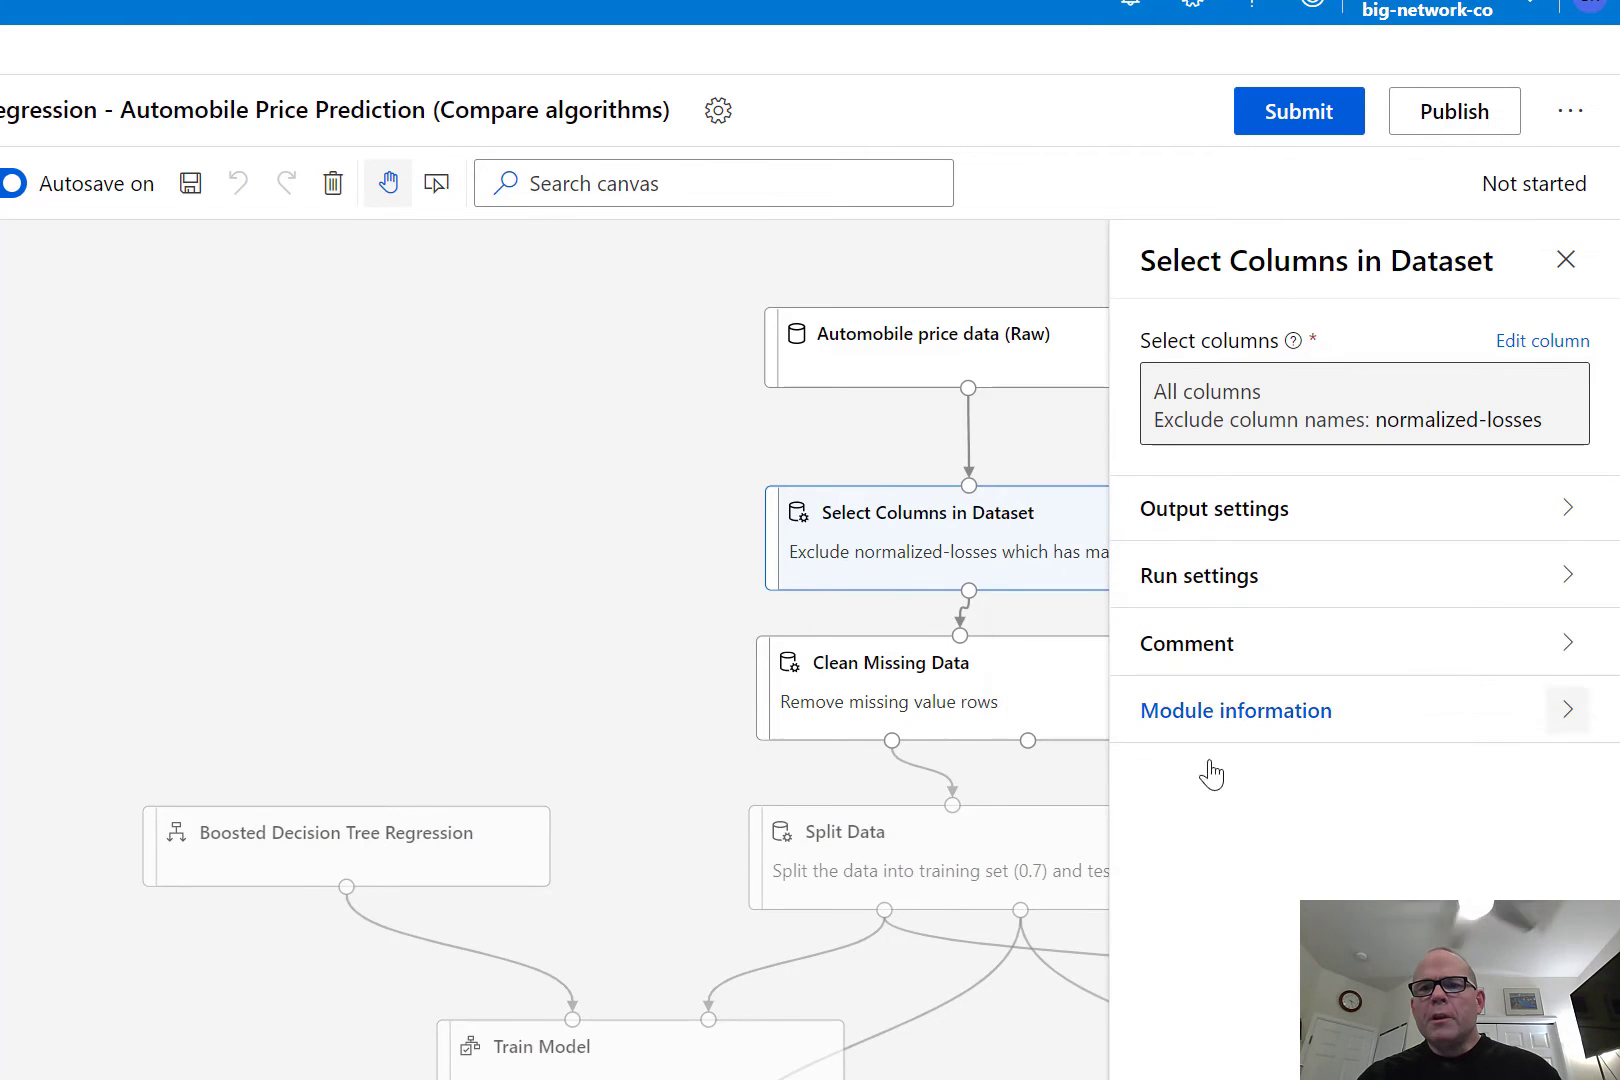
click(1570, 512)
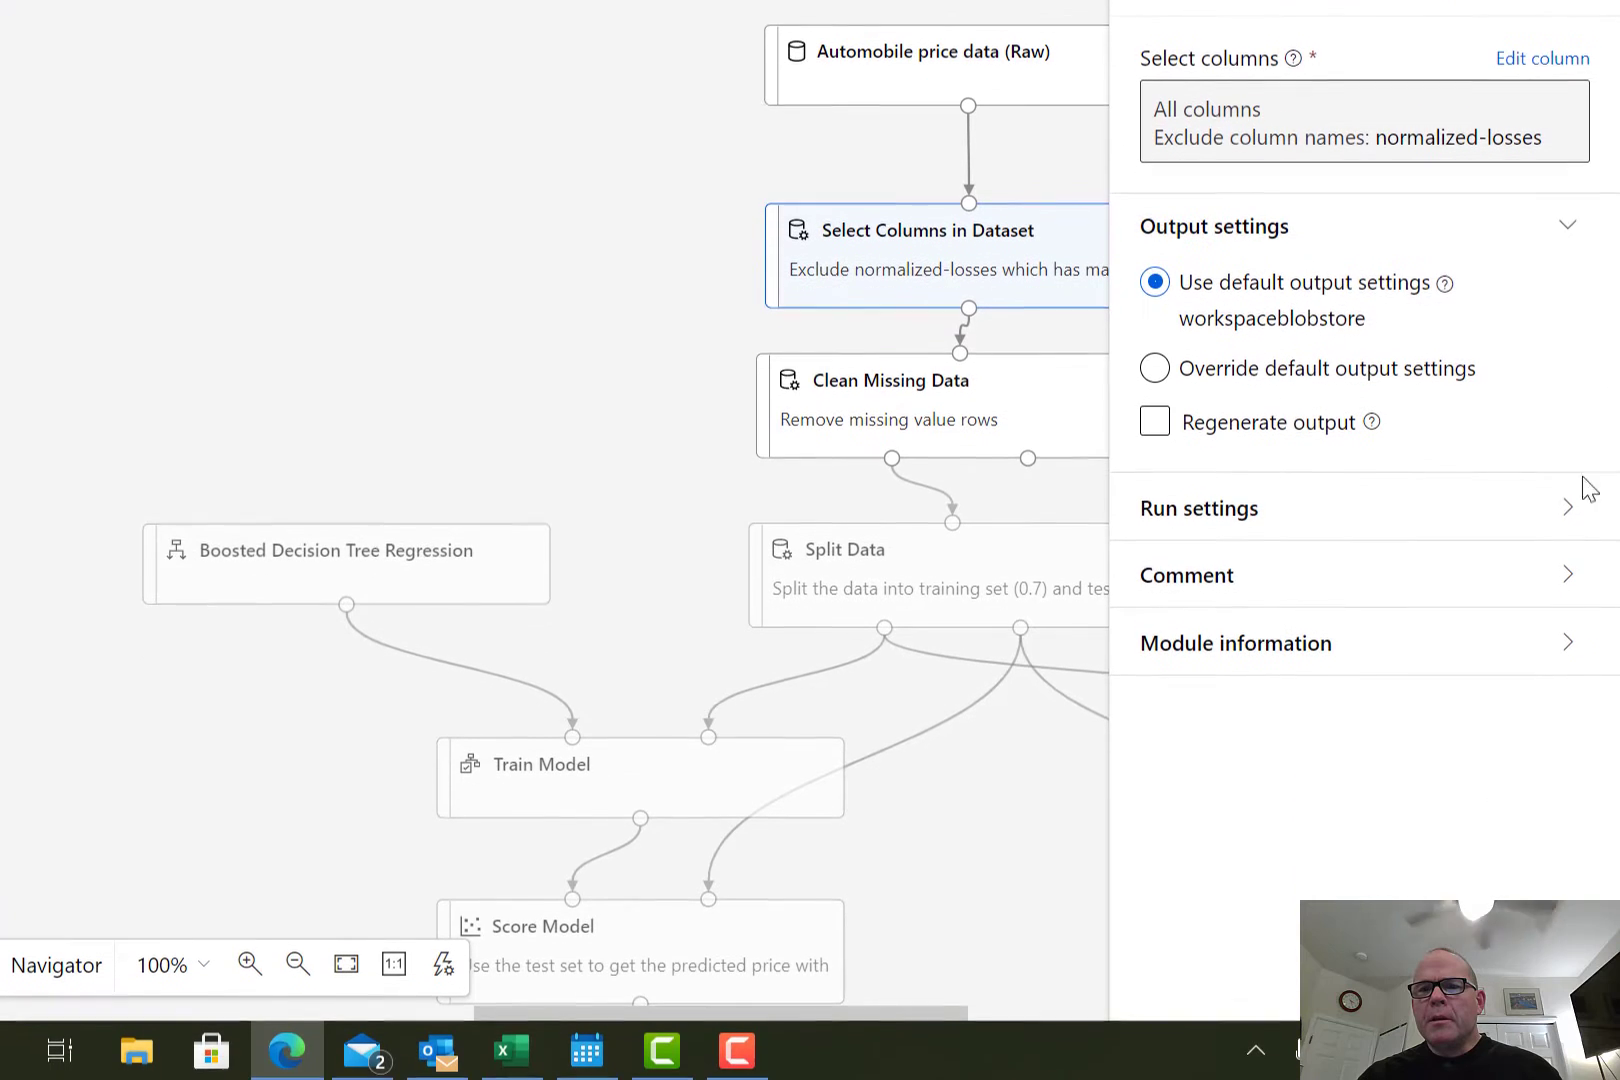
click(1567, 790)
scroll(1567, 518, down, 1)
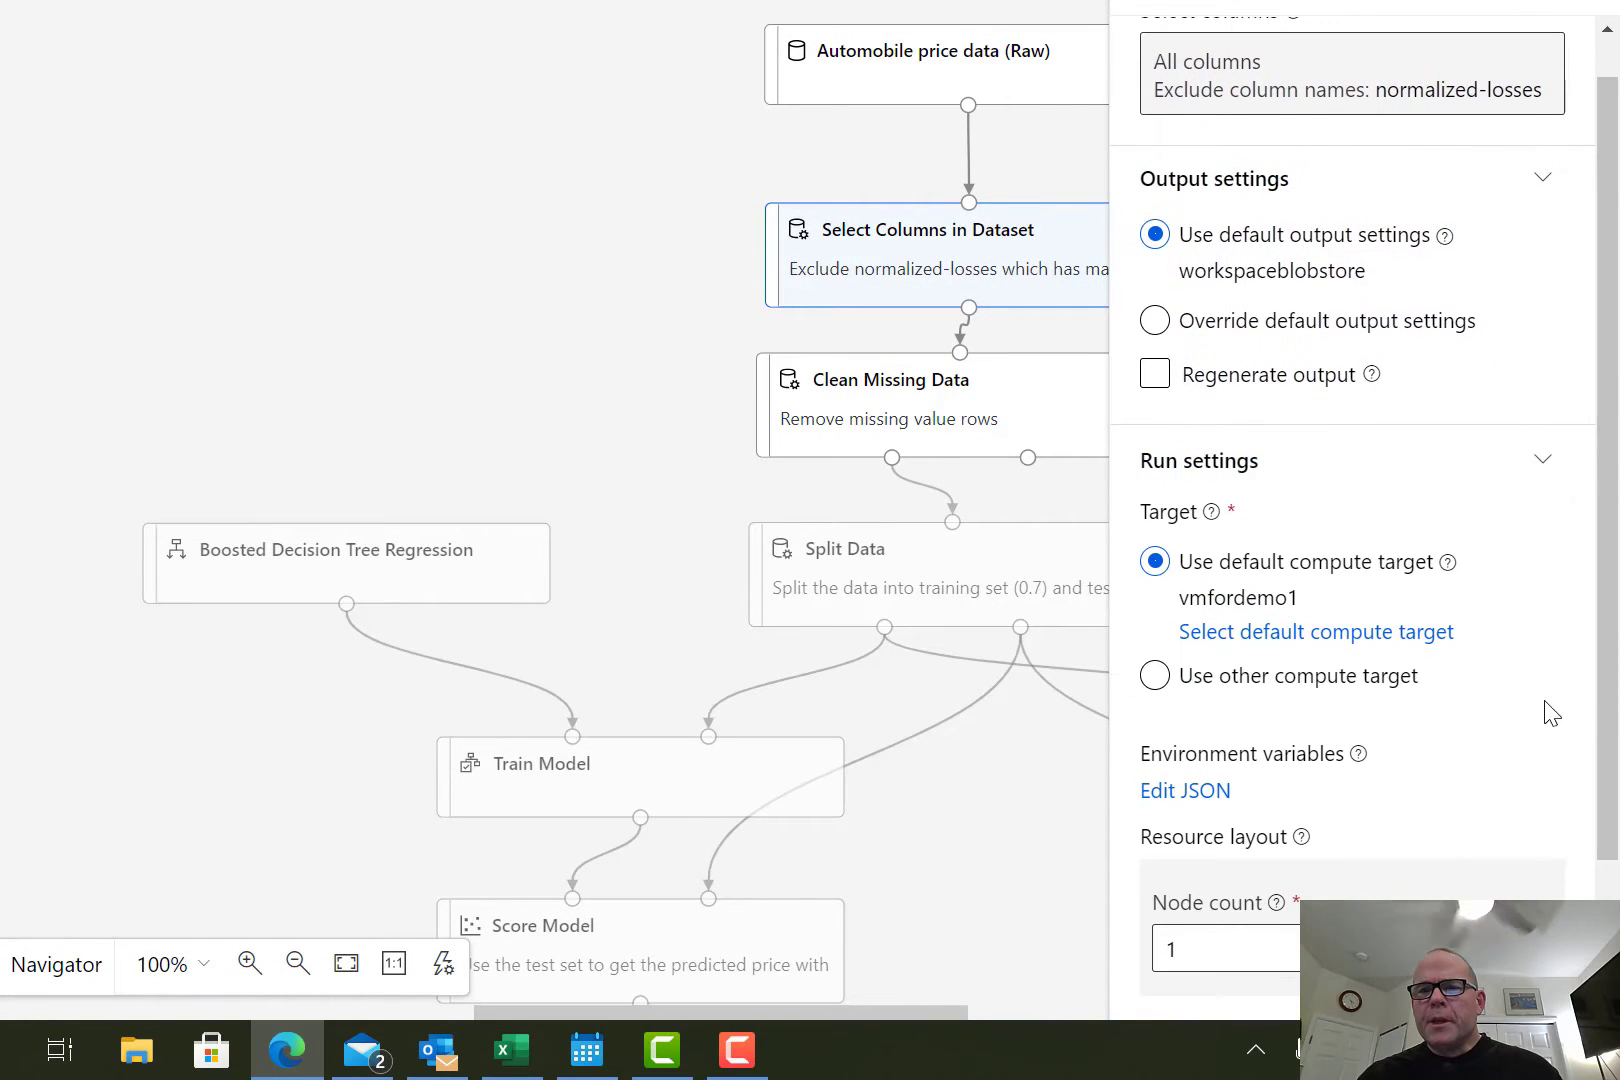
scroll(1560, 630, down, 3)
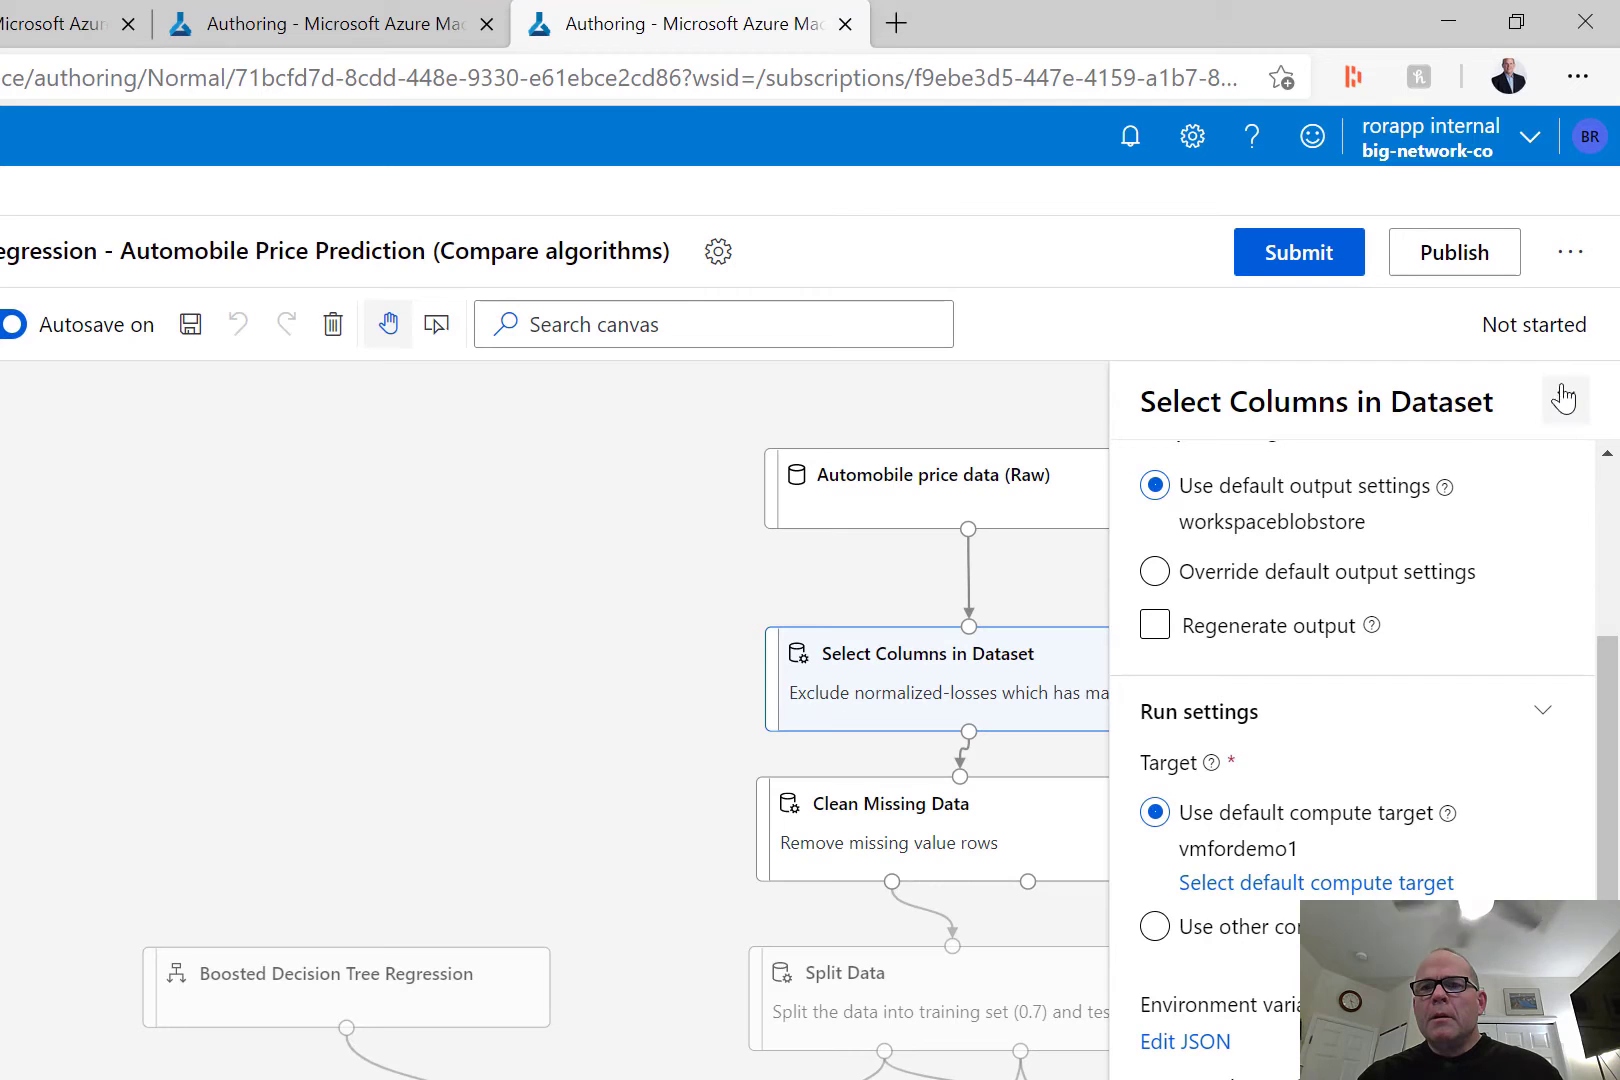
click(1563, 397)
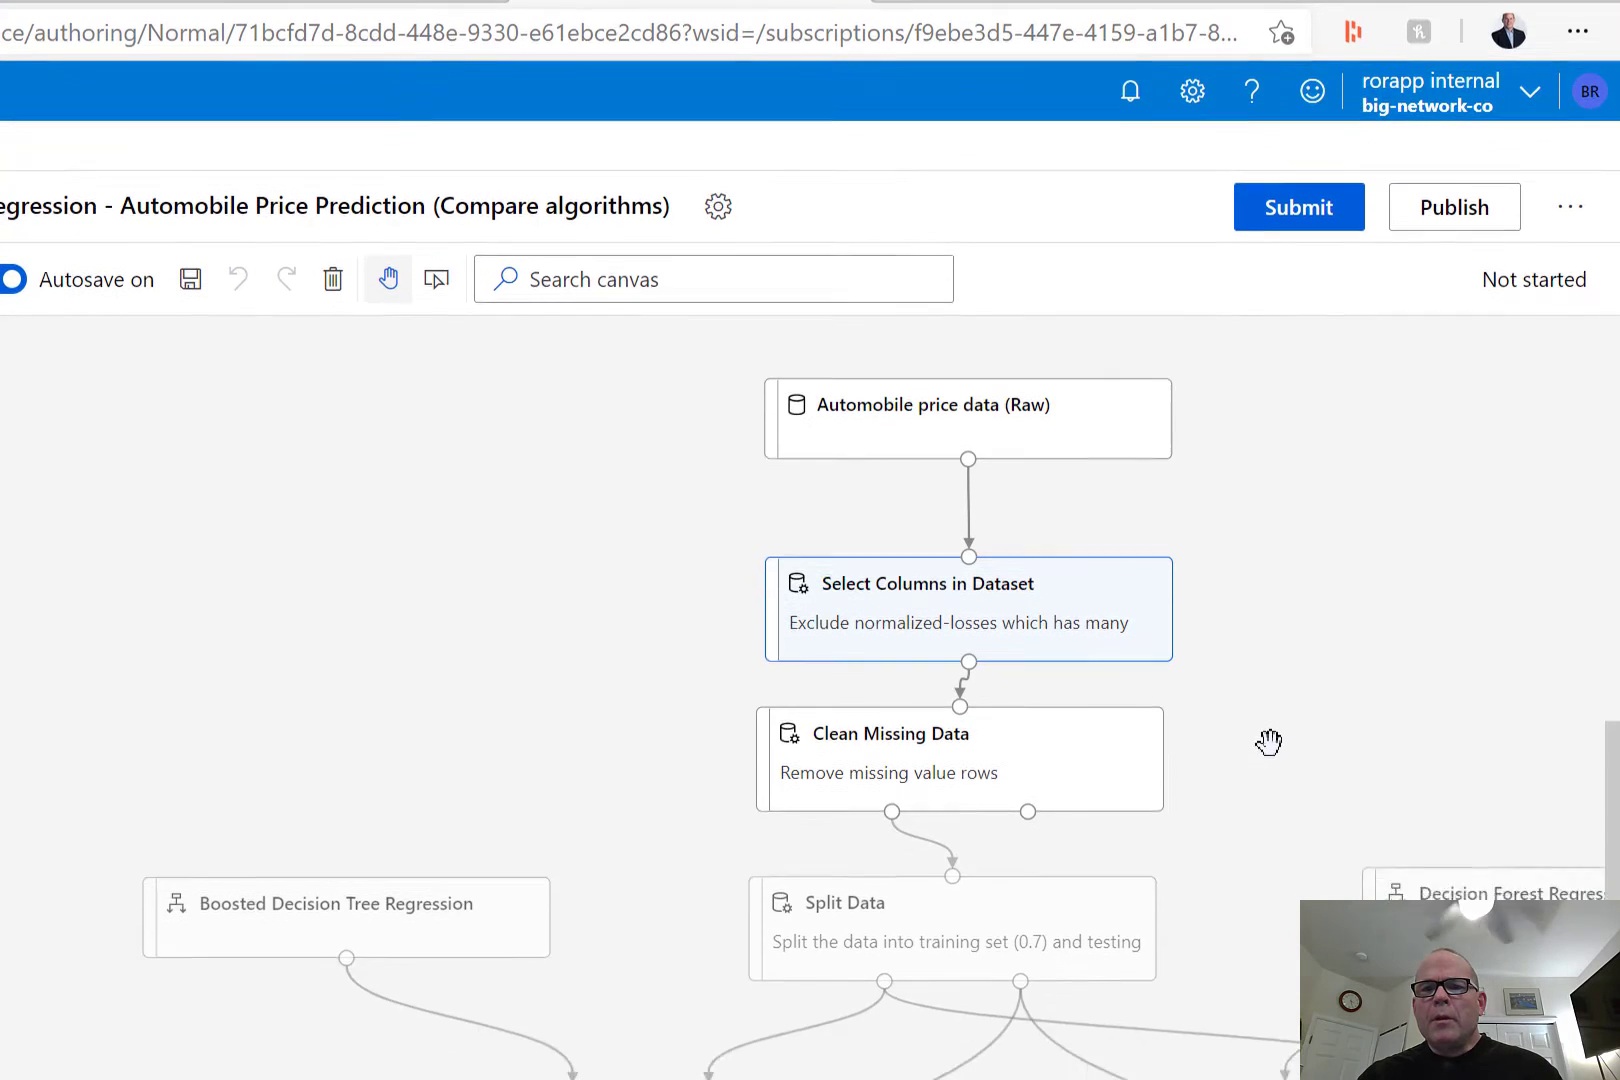
scroll(1268, 741, down, 1)
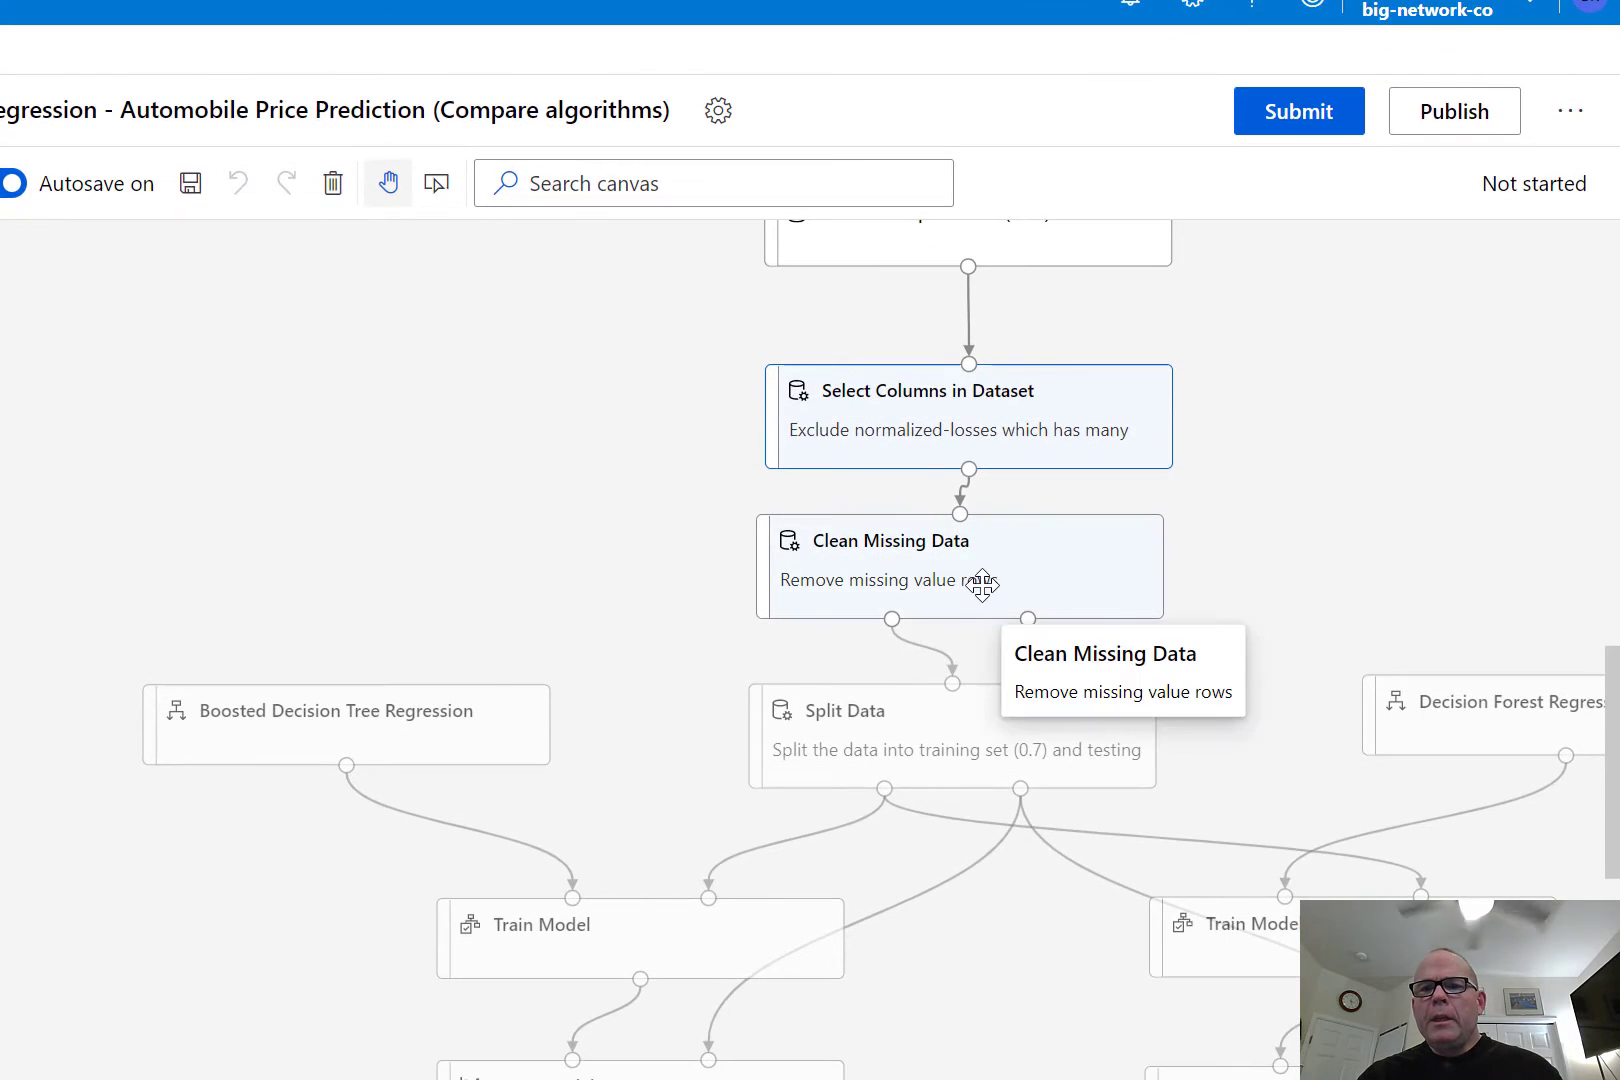
click(982, 773)
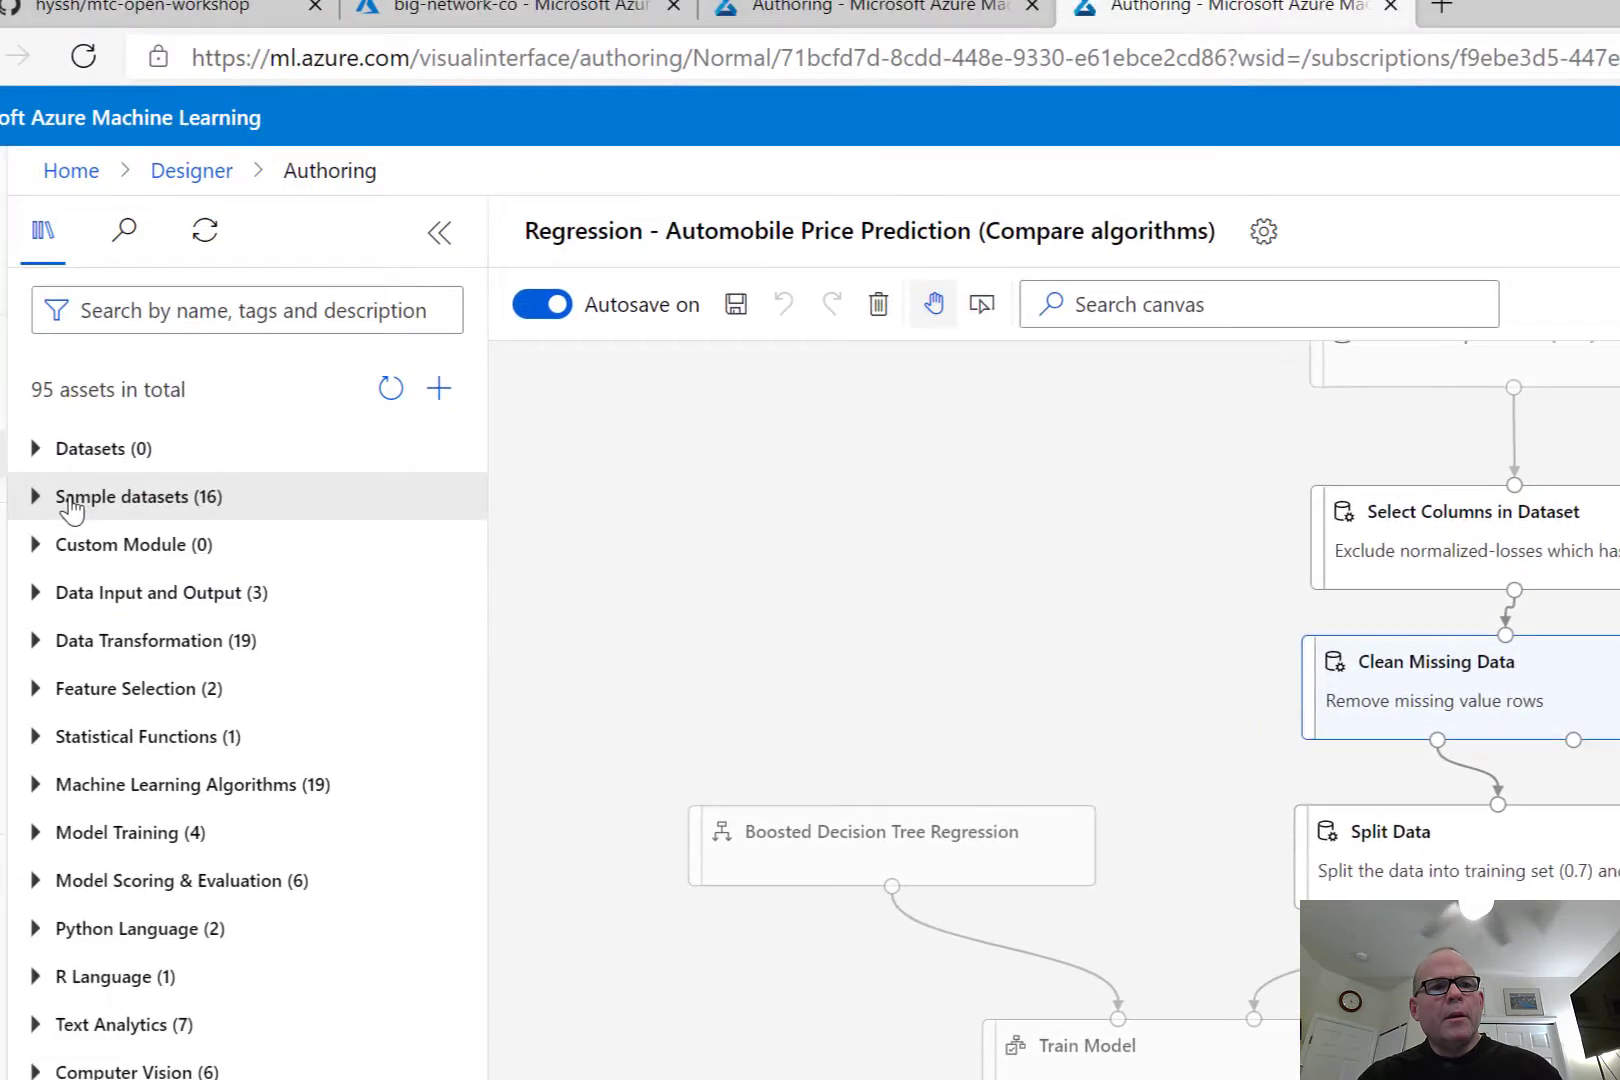
Browse the Sample datasets, Custom Module and Data Input and Output categories of the asset library.
click(35, 500)
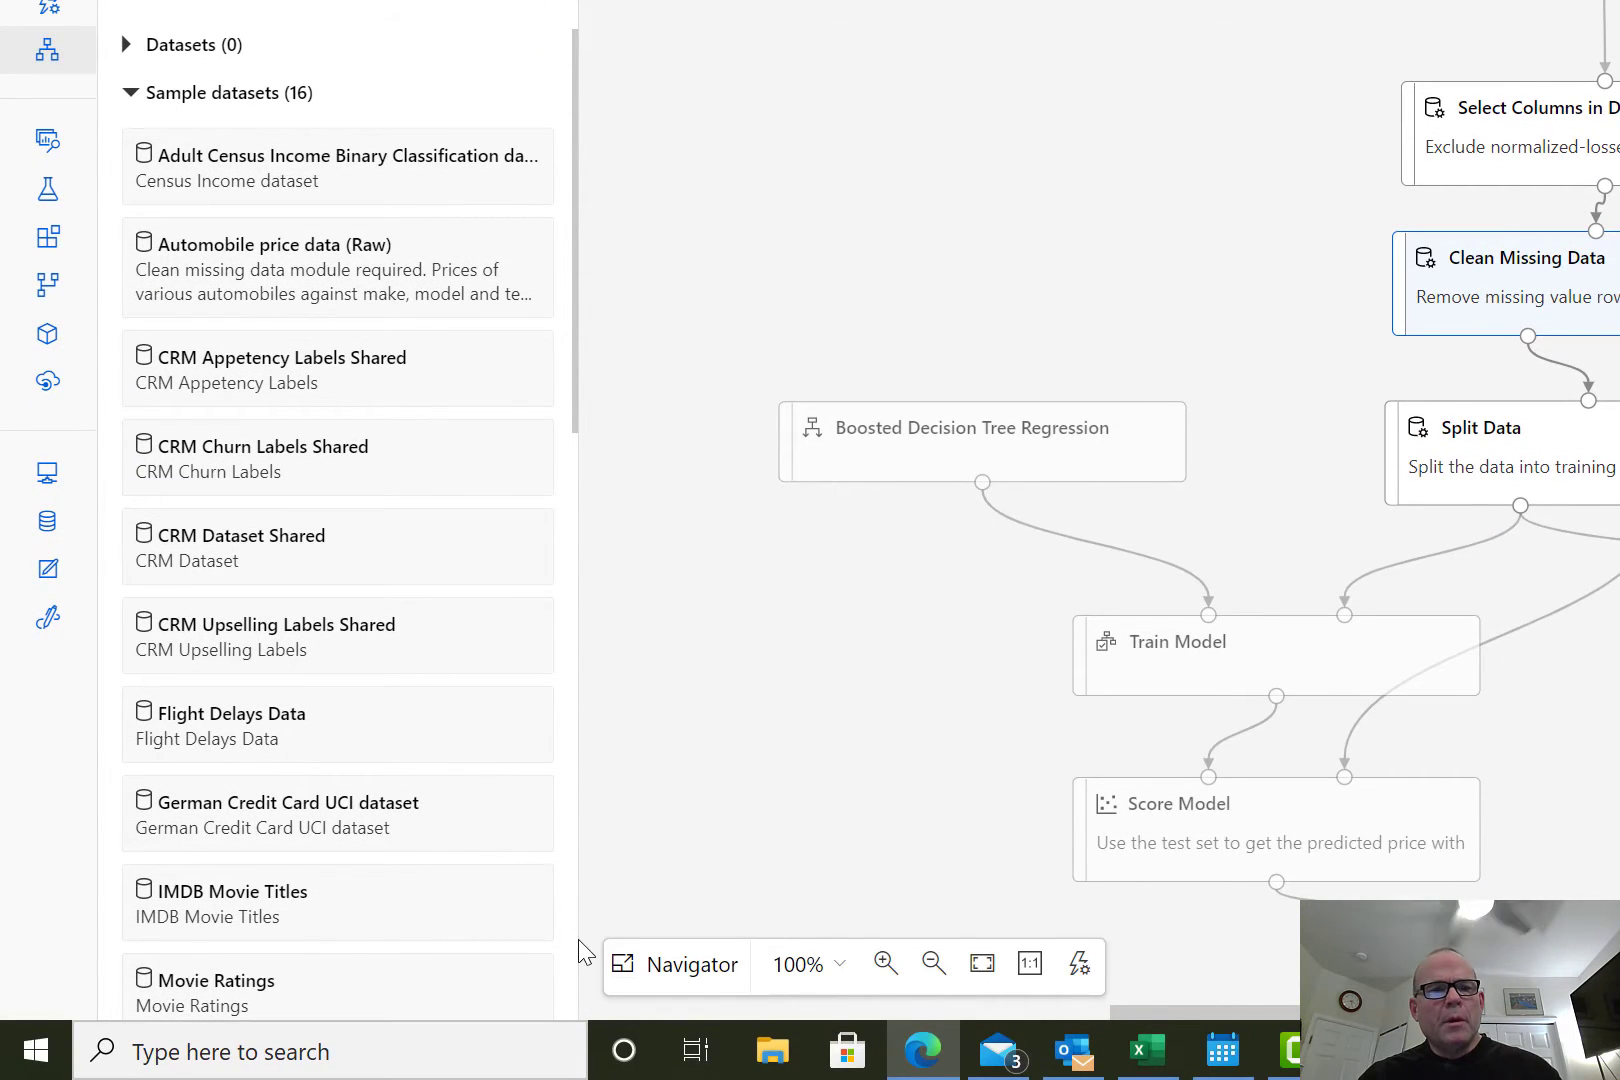
scroll(569, 963, down, 12)
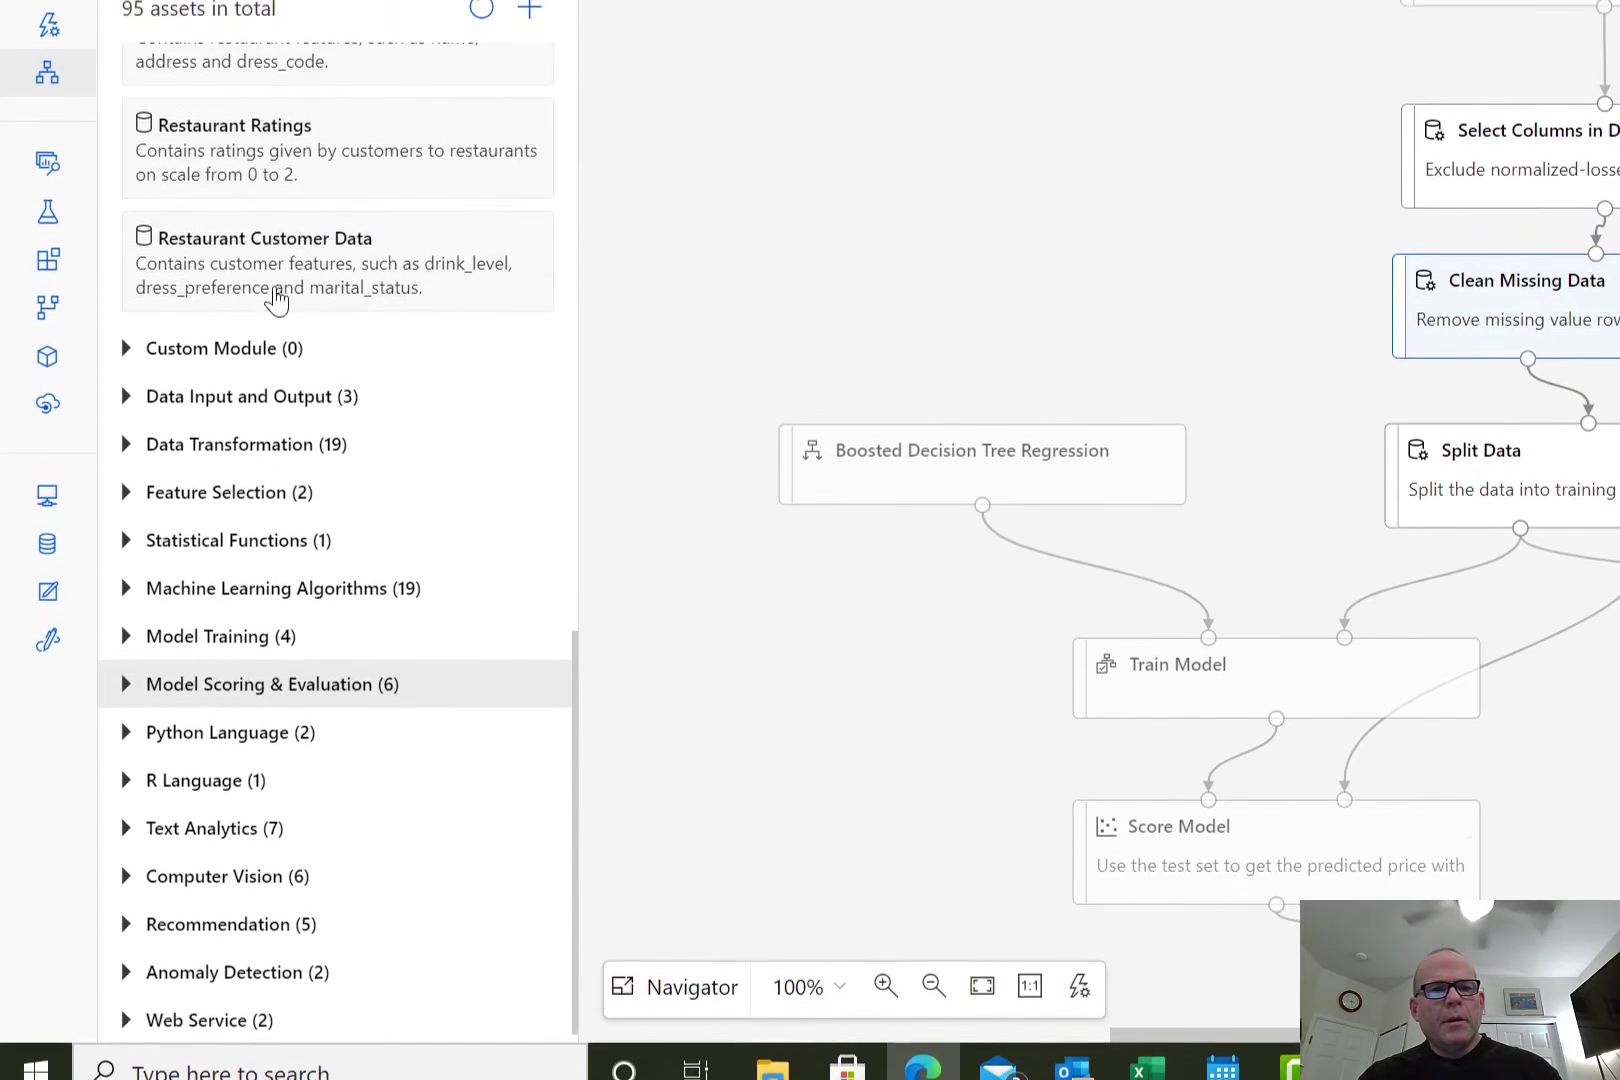
click(126, 326)
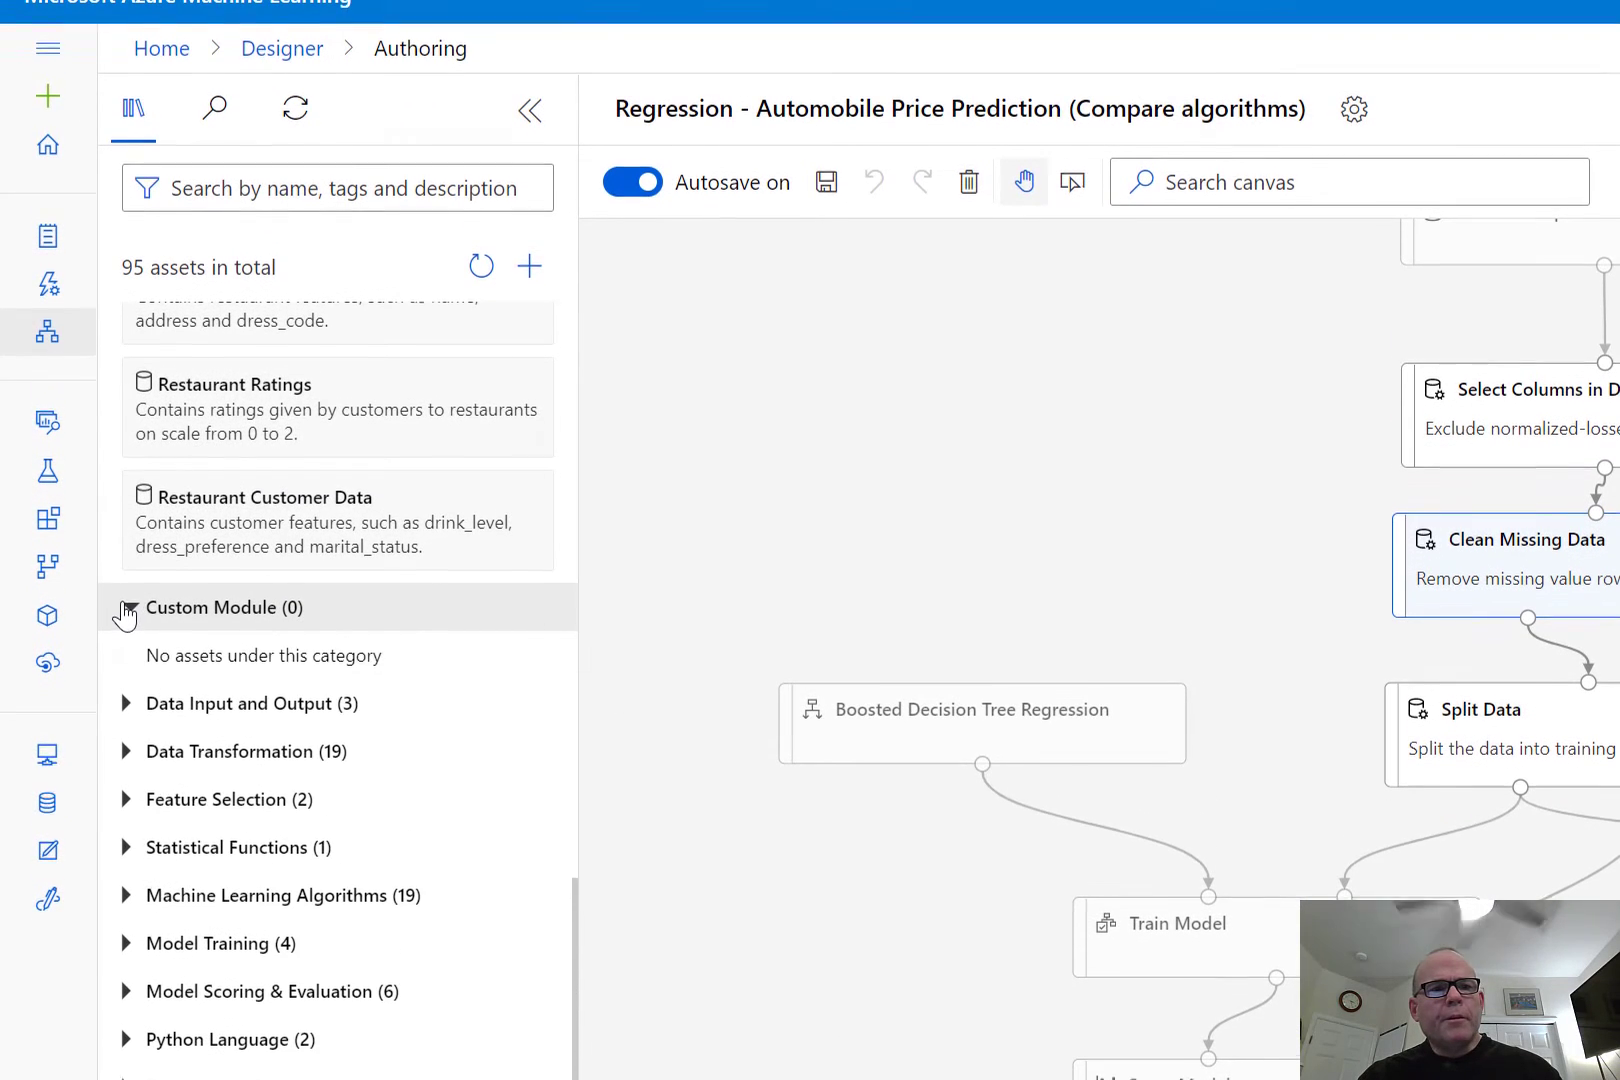
click(128, 568)
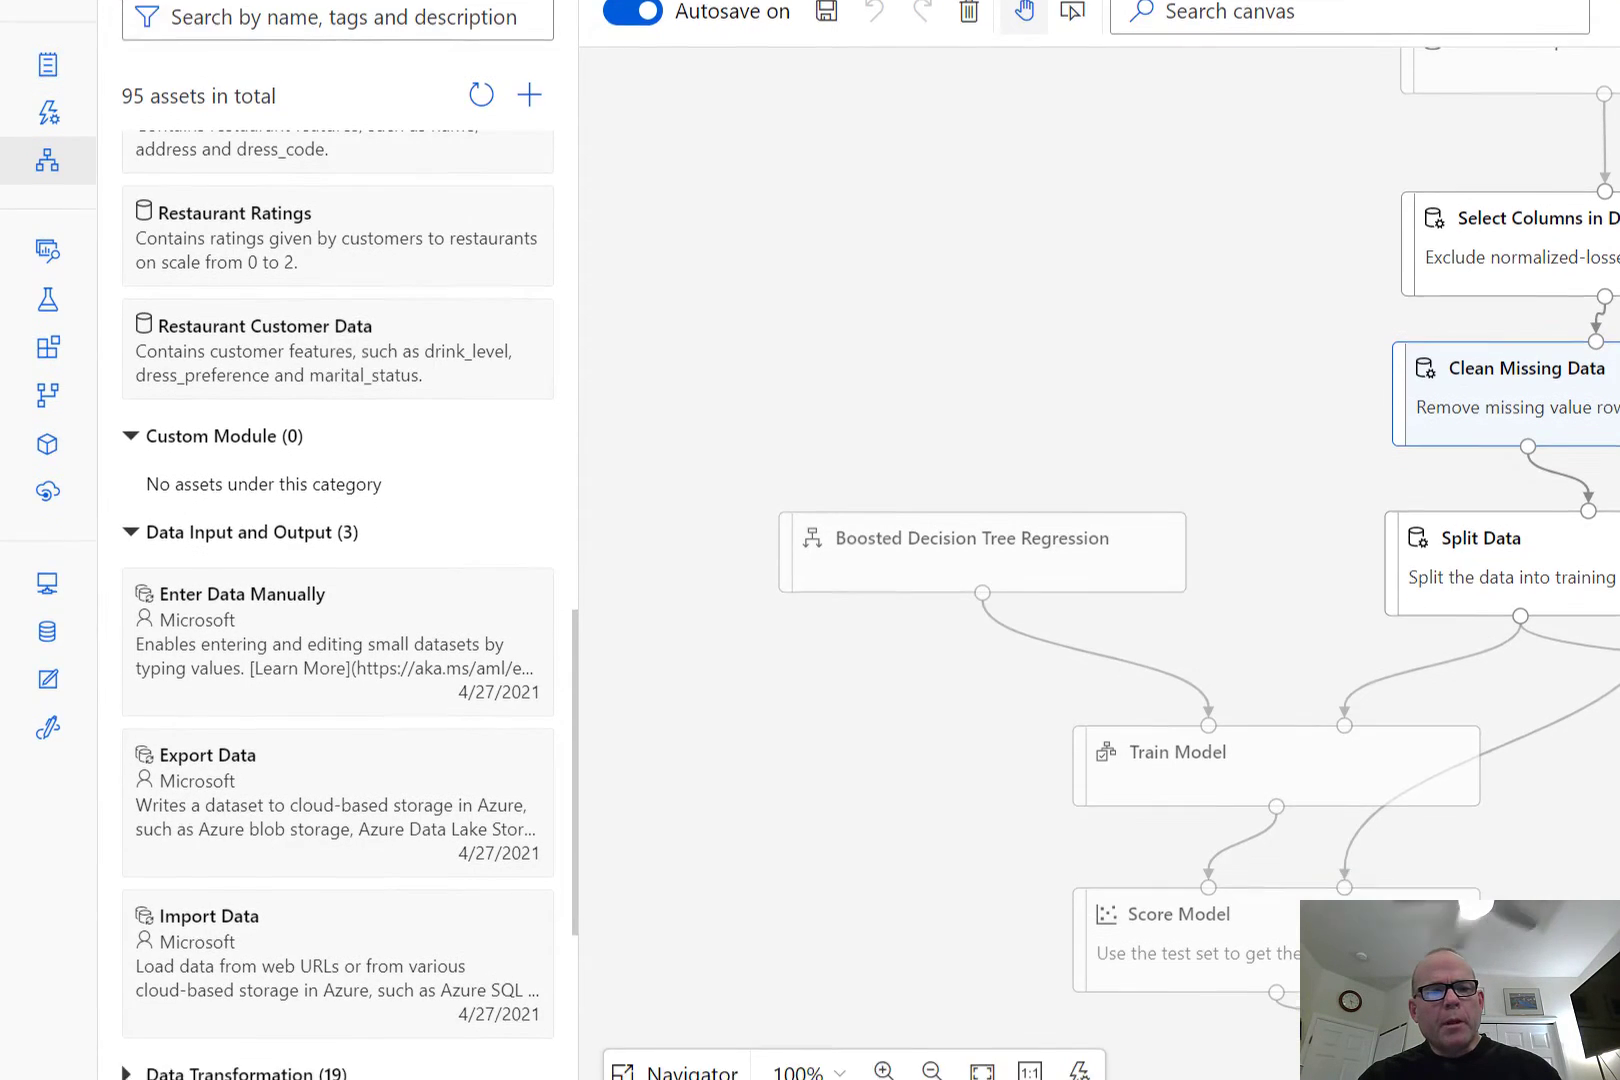
Expand the Data Transformation category of the asset library and look through its modules down to Split Data.
click(568, 978)
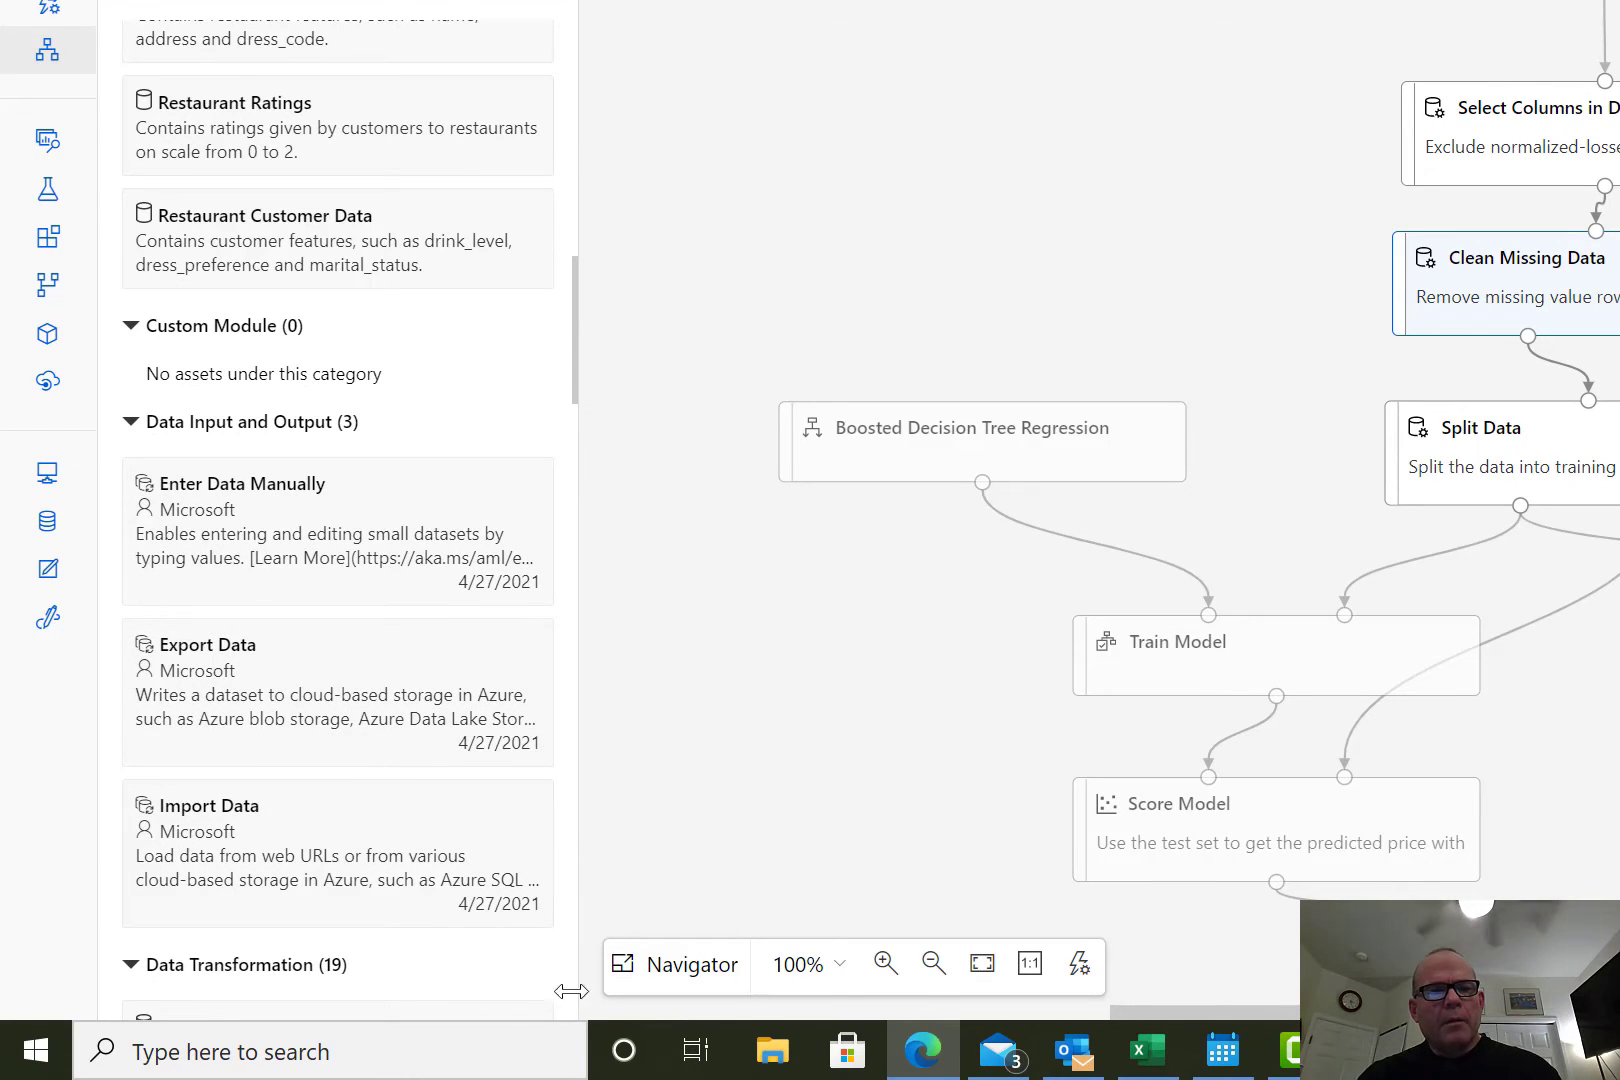
click(129, 966)
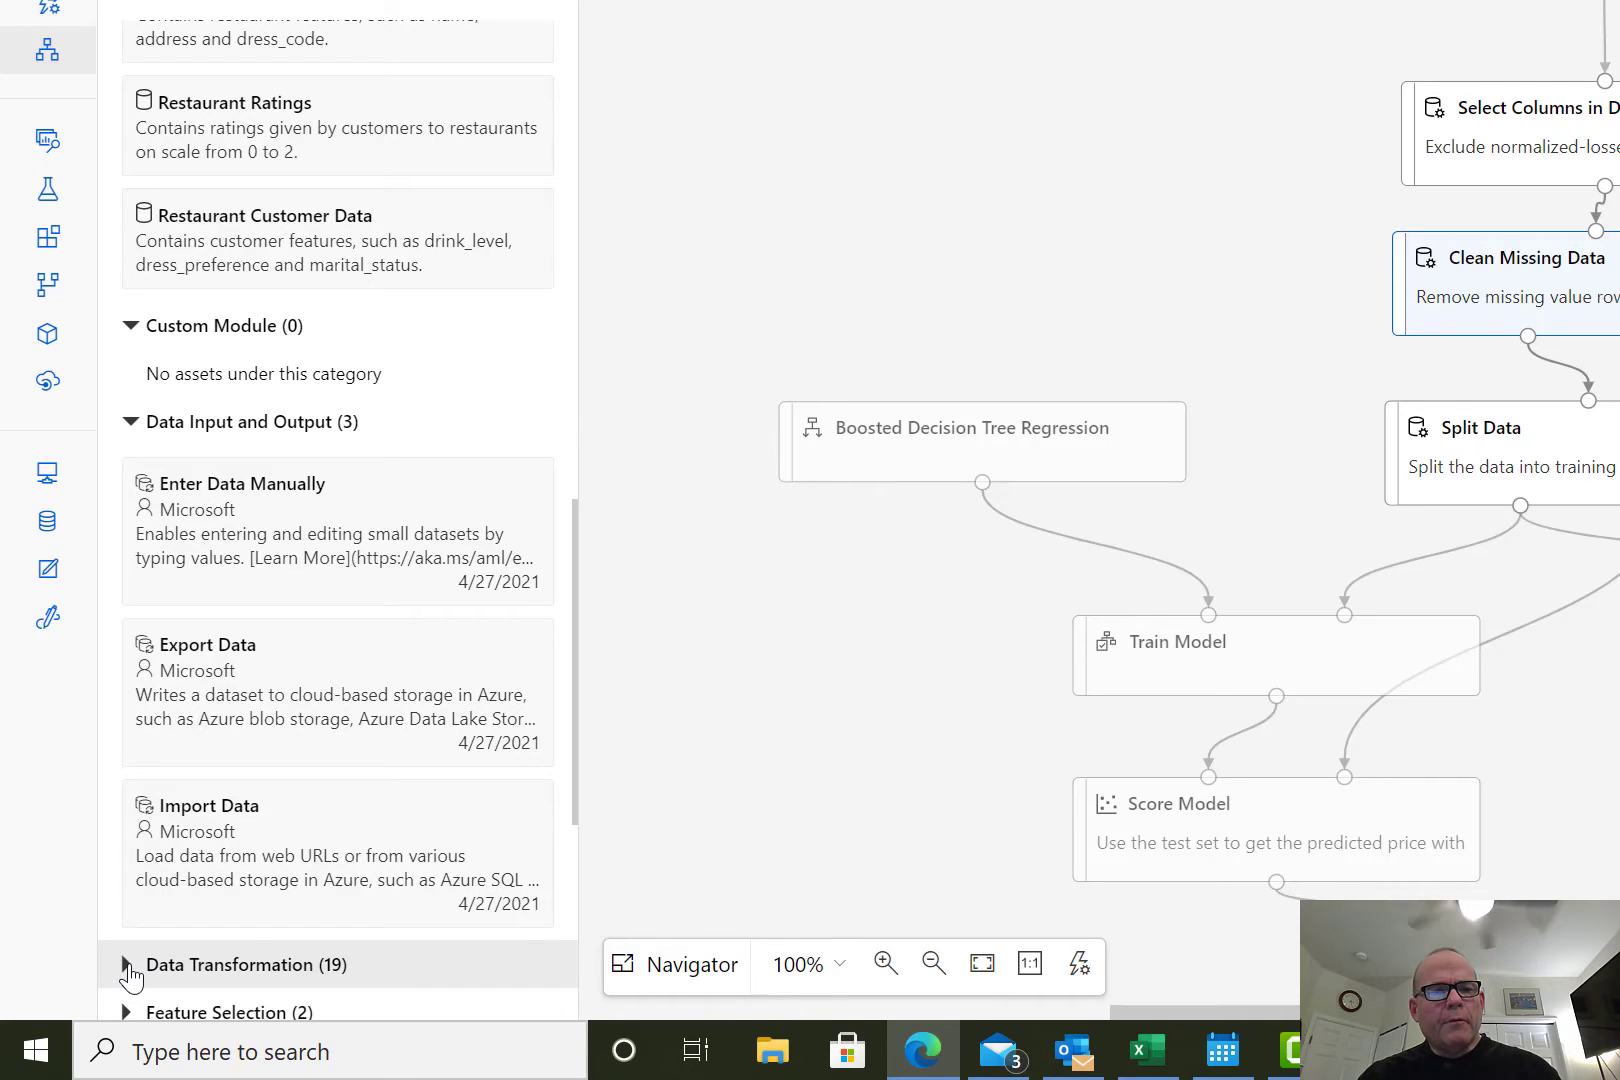
click(127, 965)
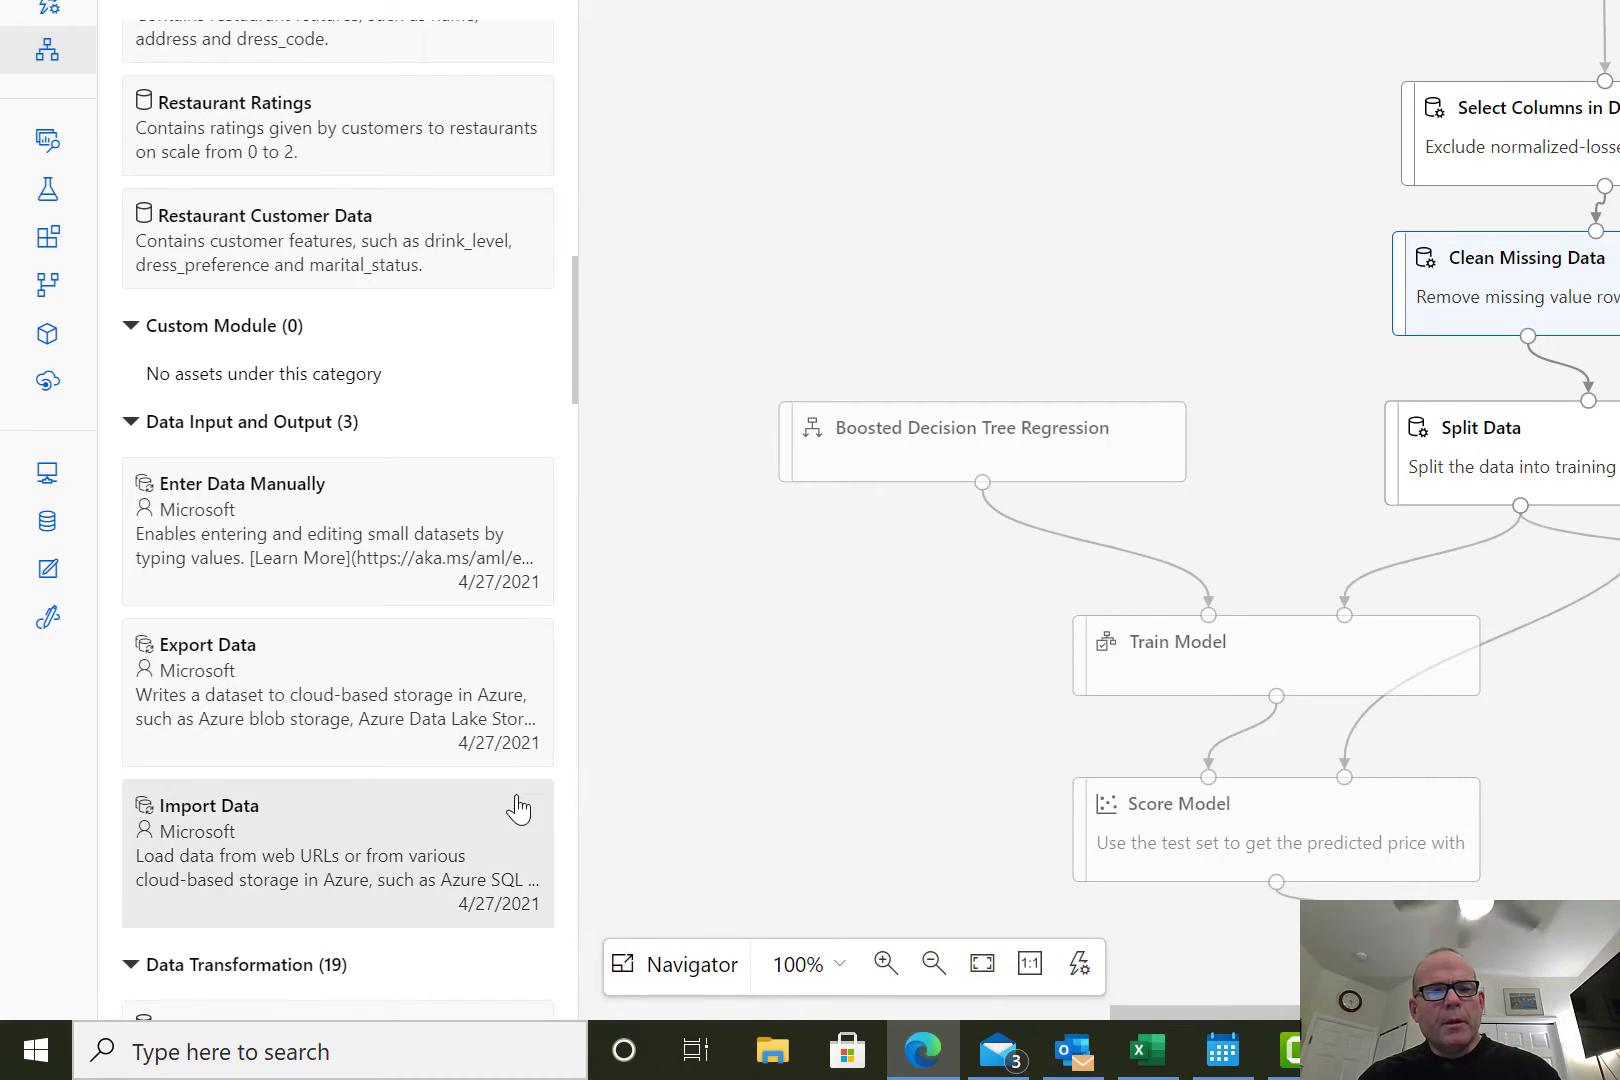
scroll(749, 757, down, 3)
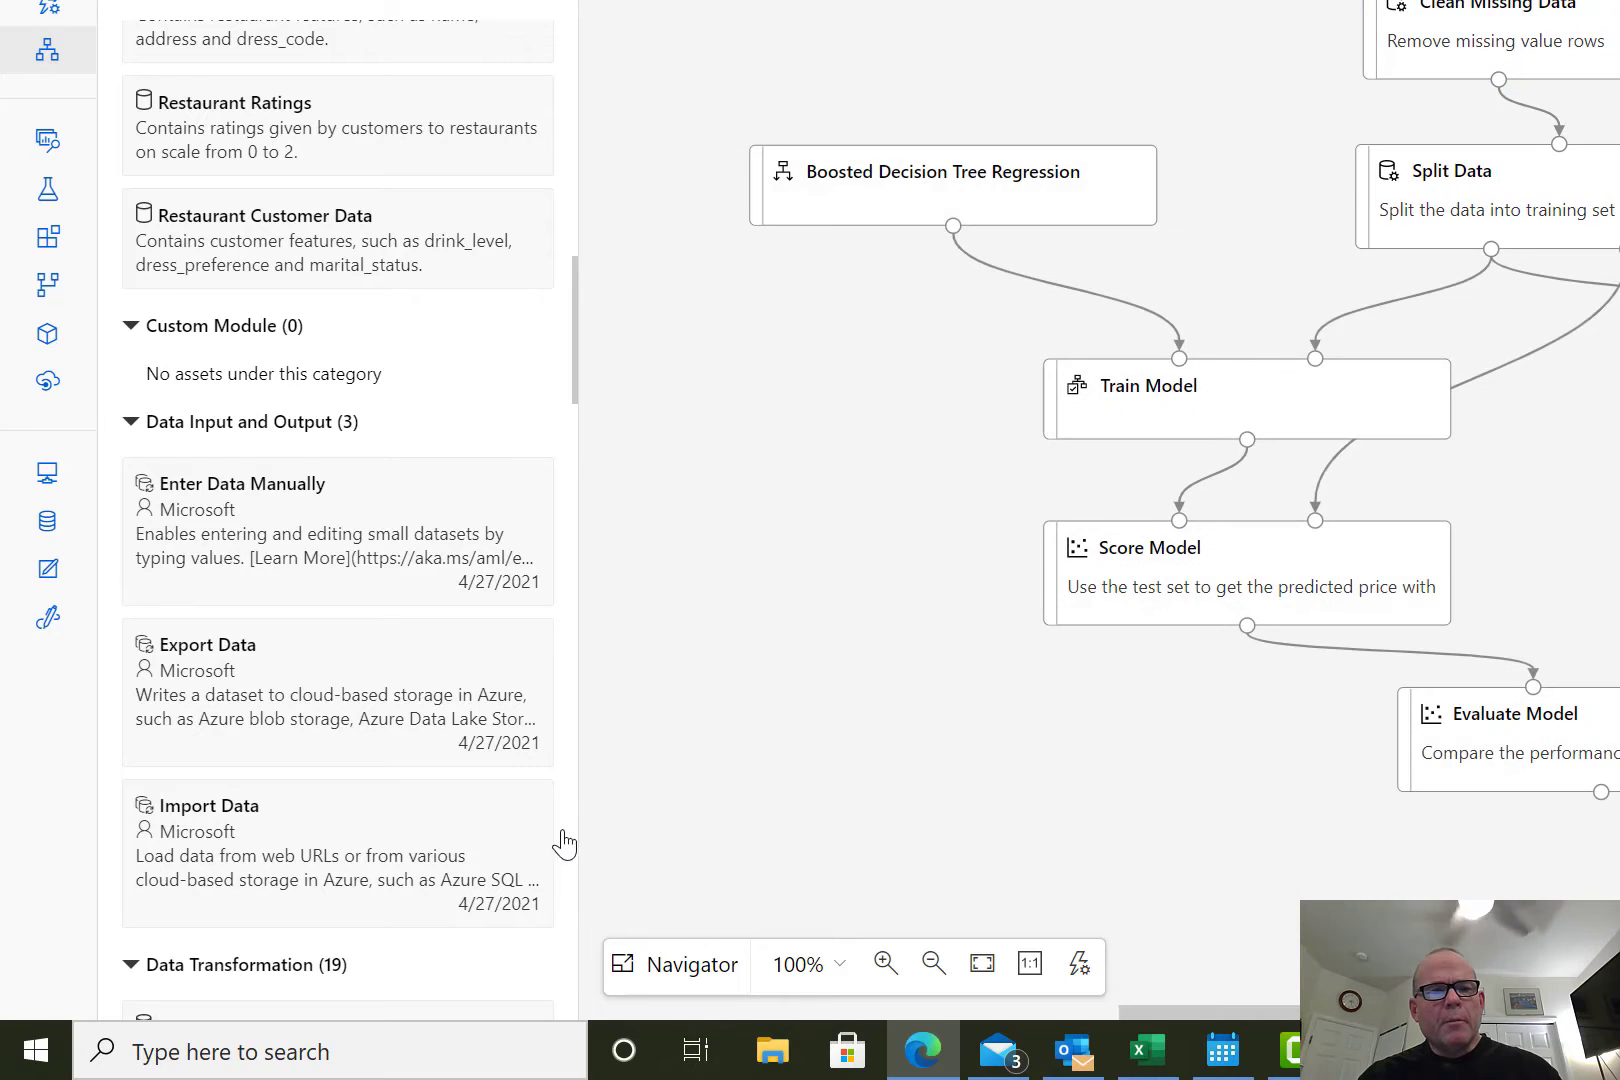
scroll(560, 843, down, 10)
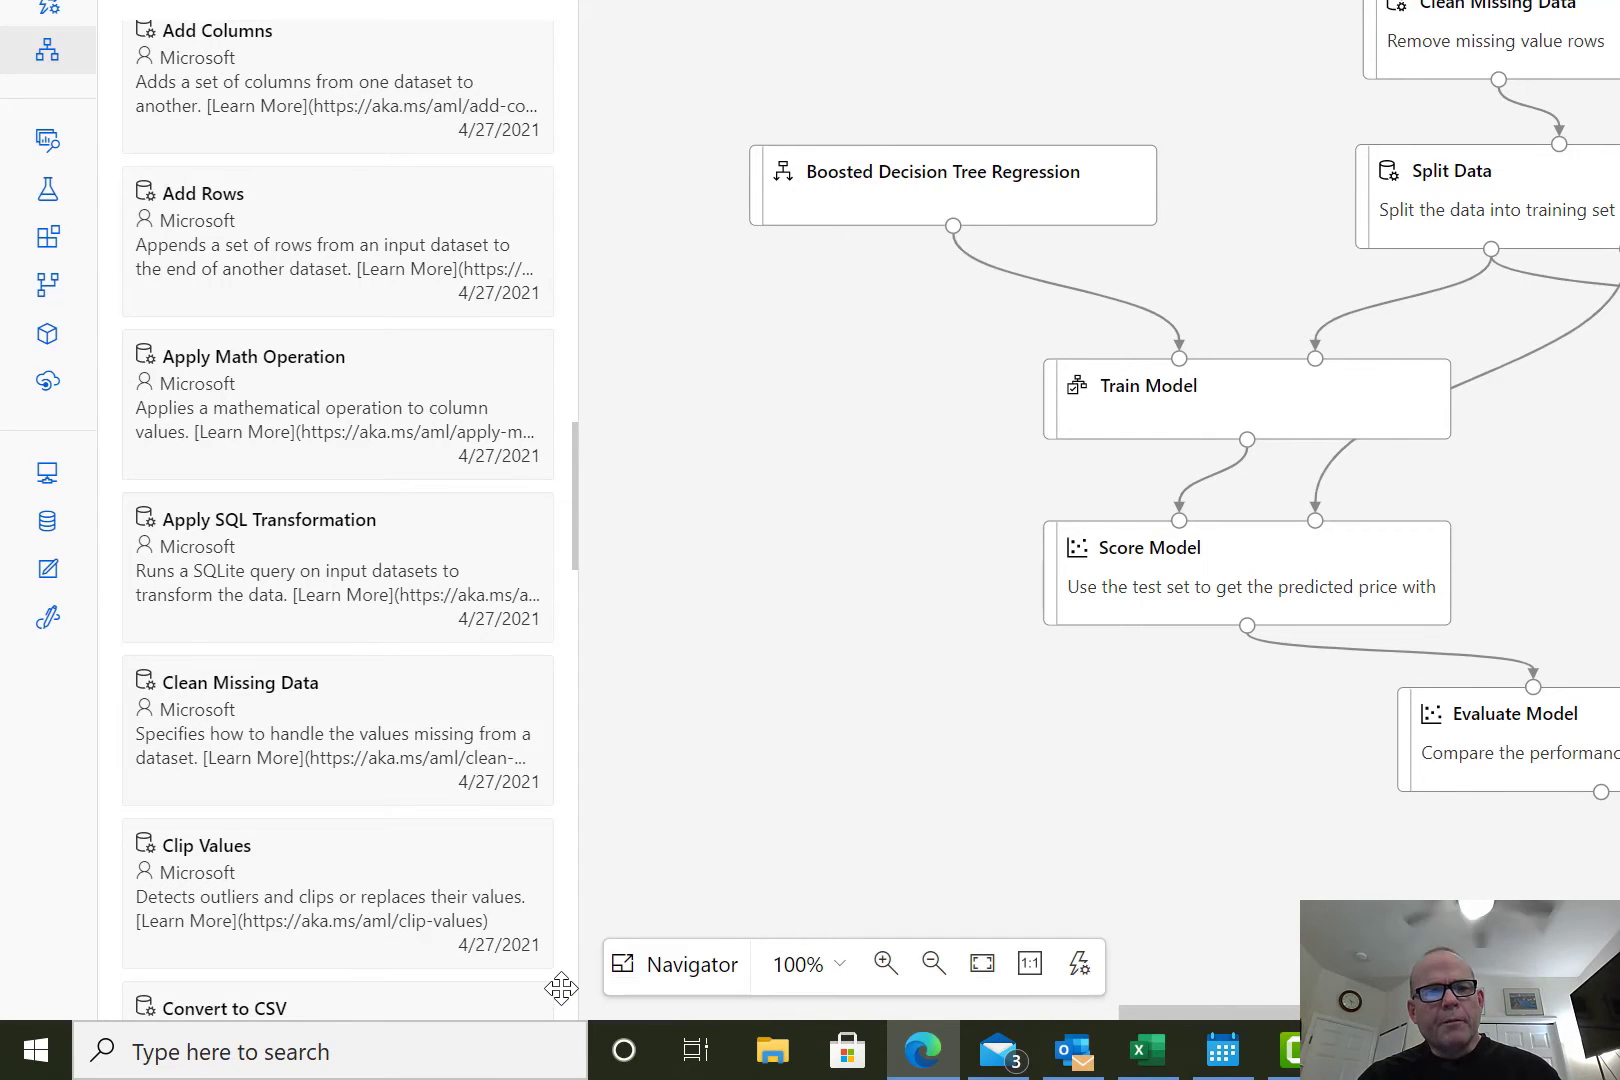
scroll(445, 795, down, 3)
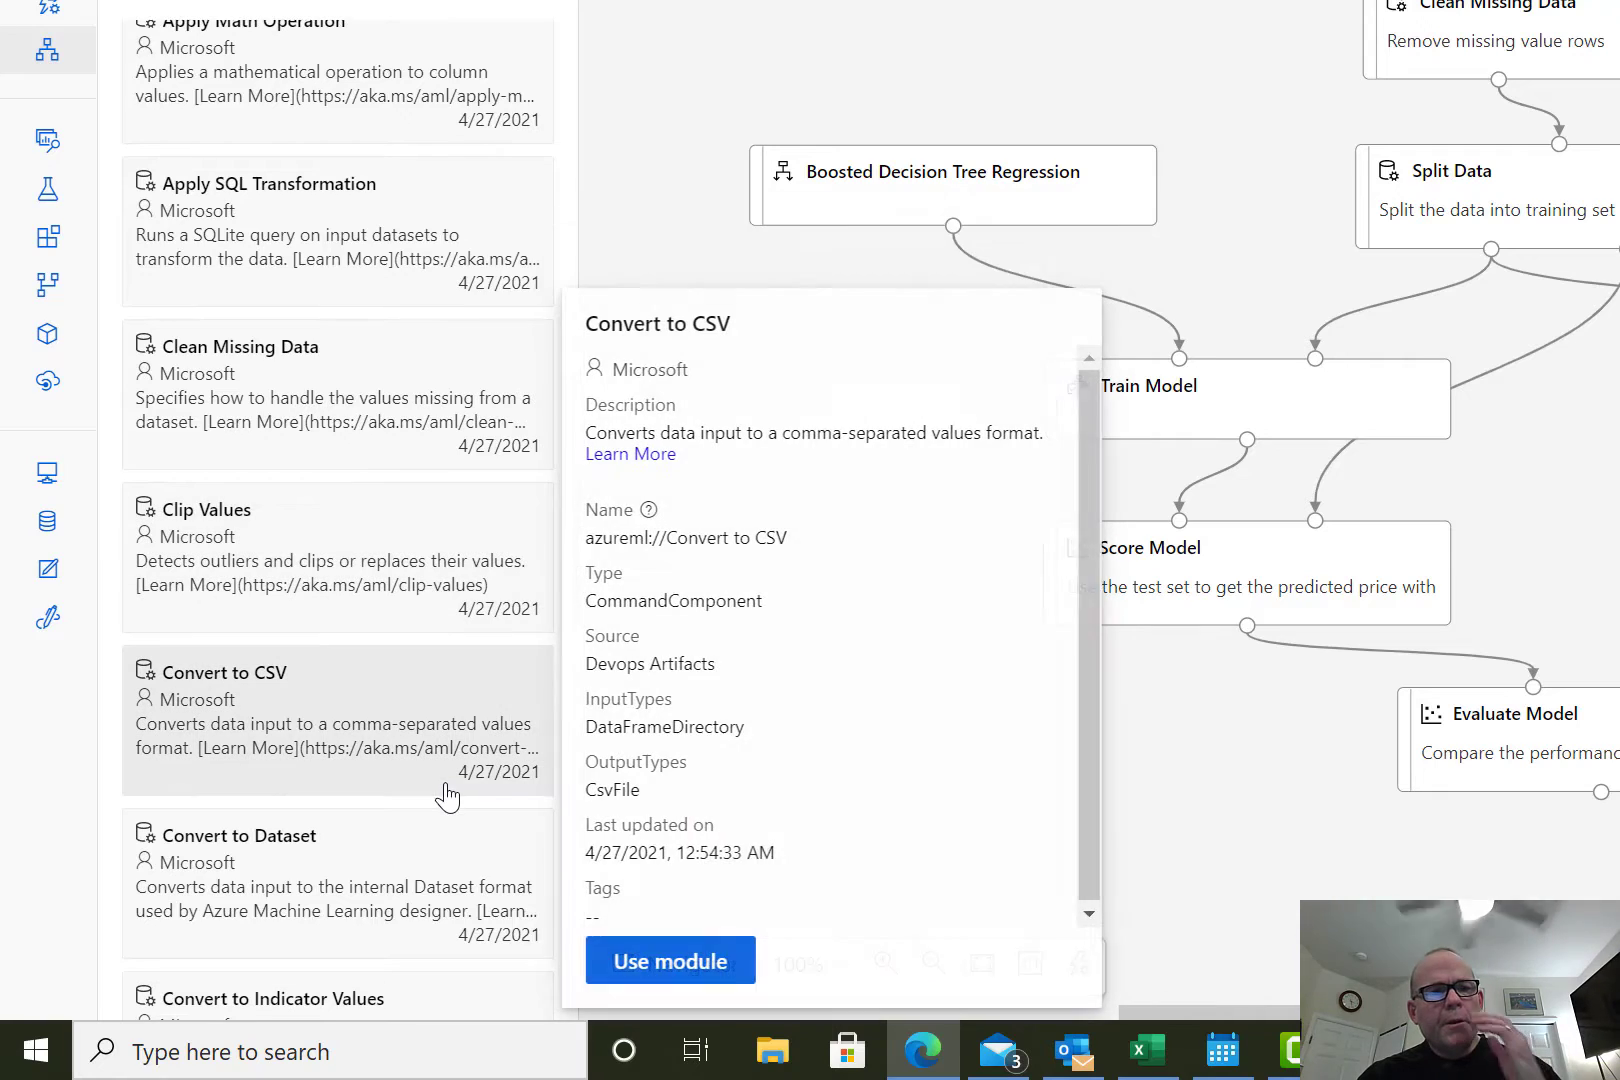
scroll(447, 795, down, 5)
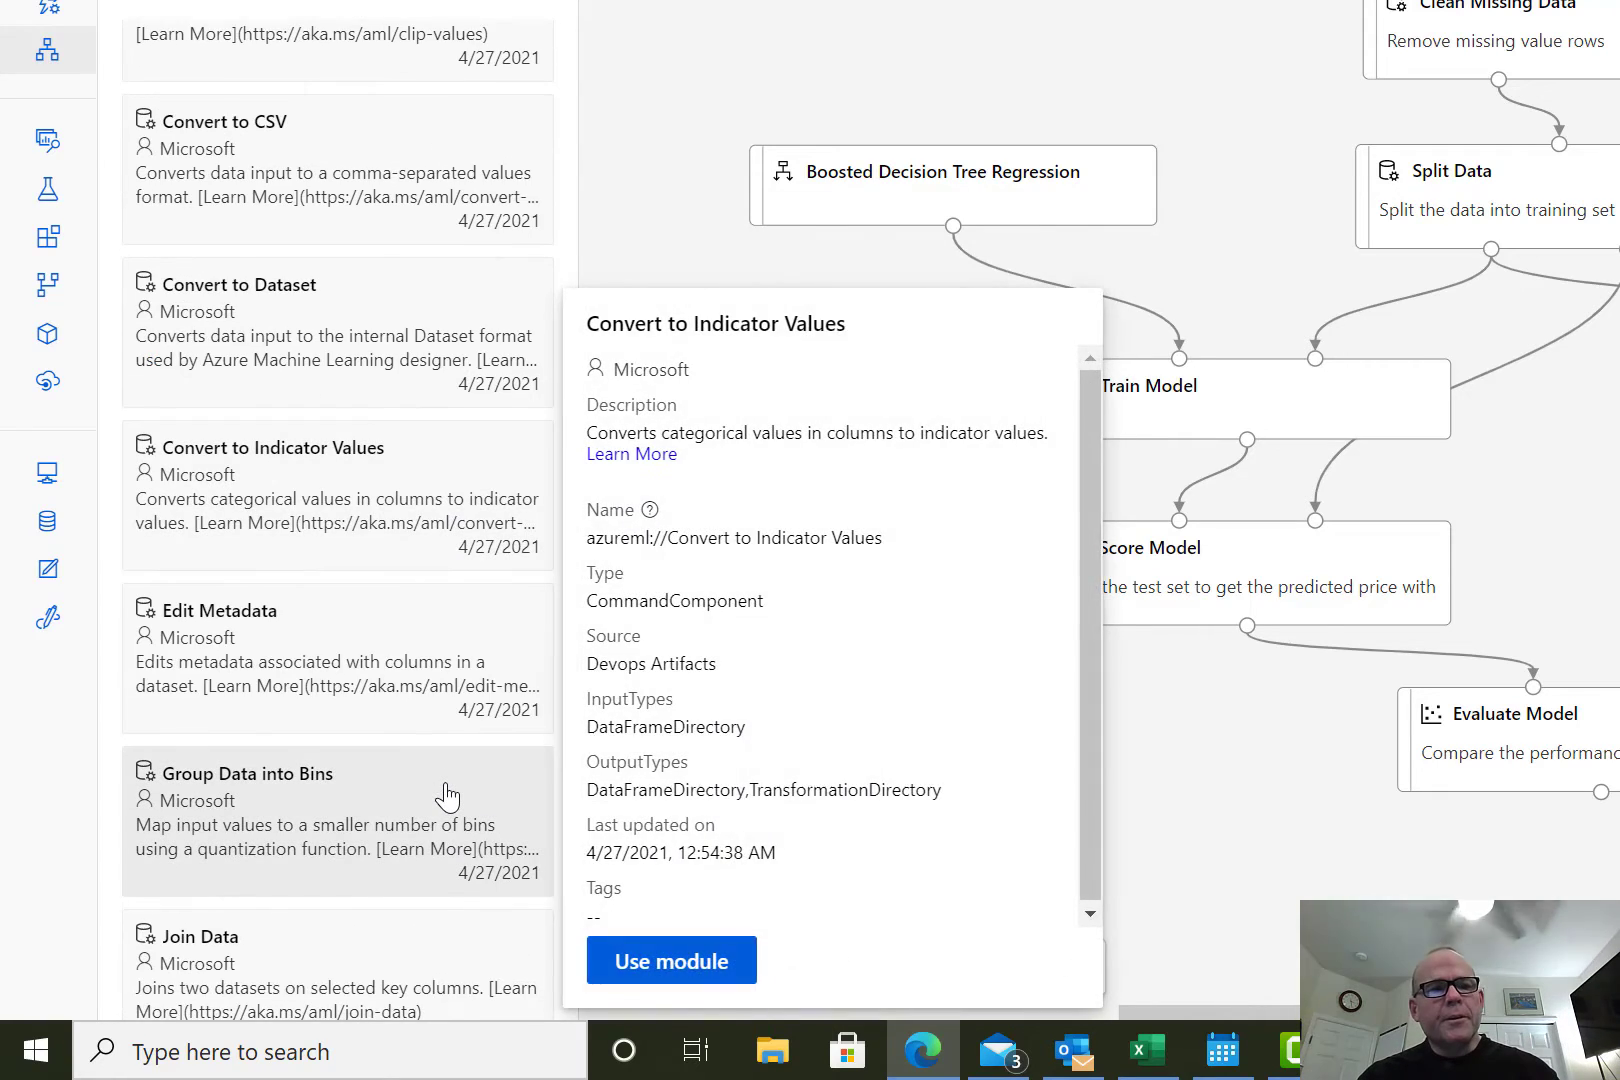
mouse_move(447, 795)
scroll(447, 795, down, 8)
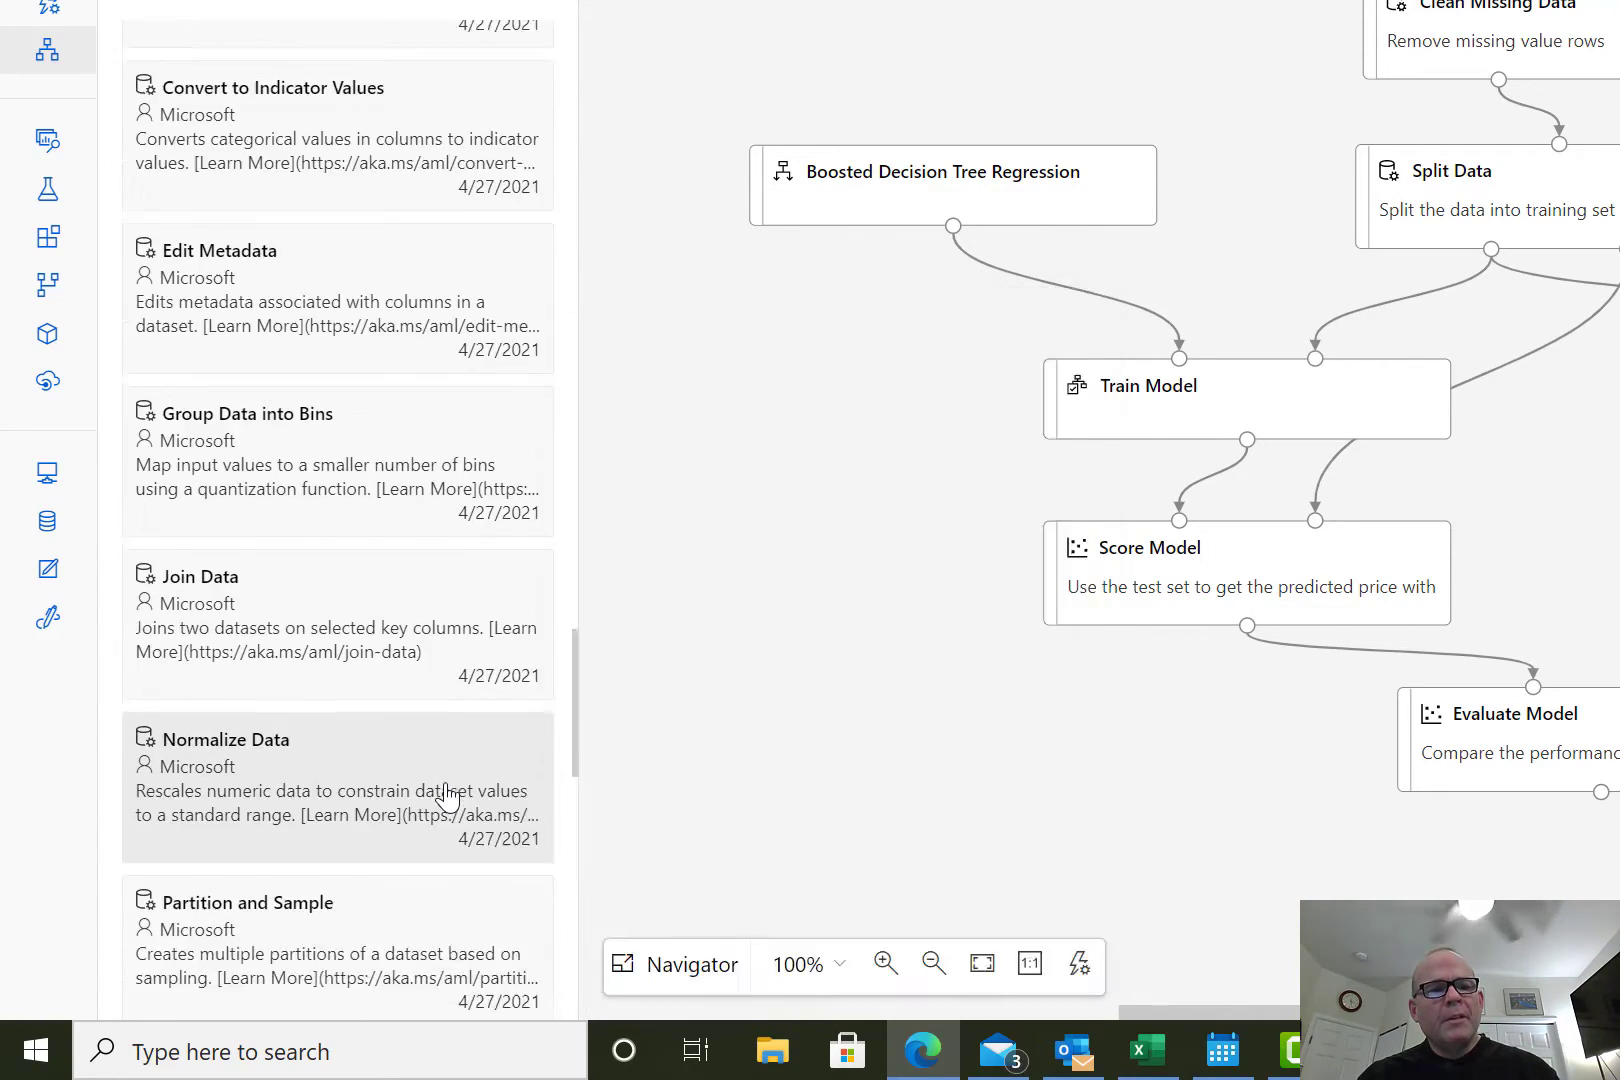
scroll(447, 795, down, 6)
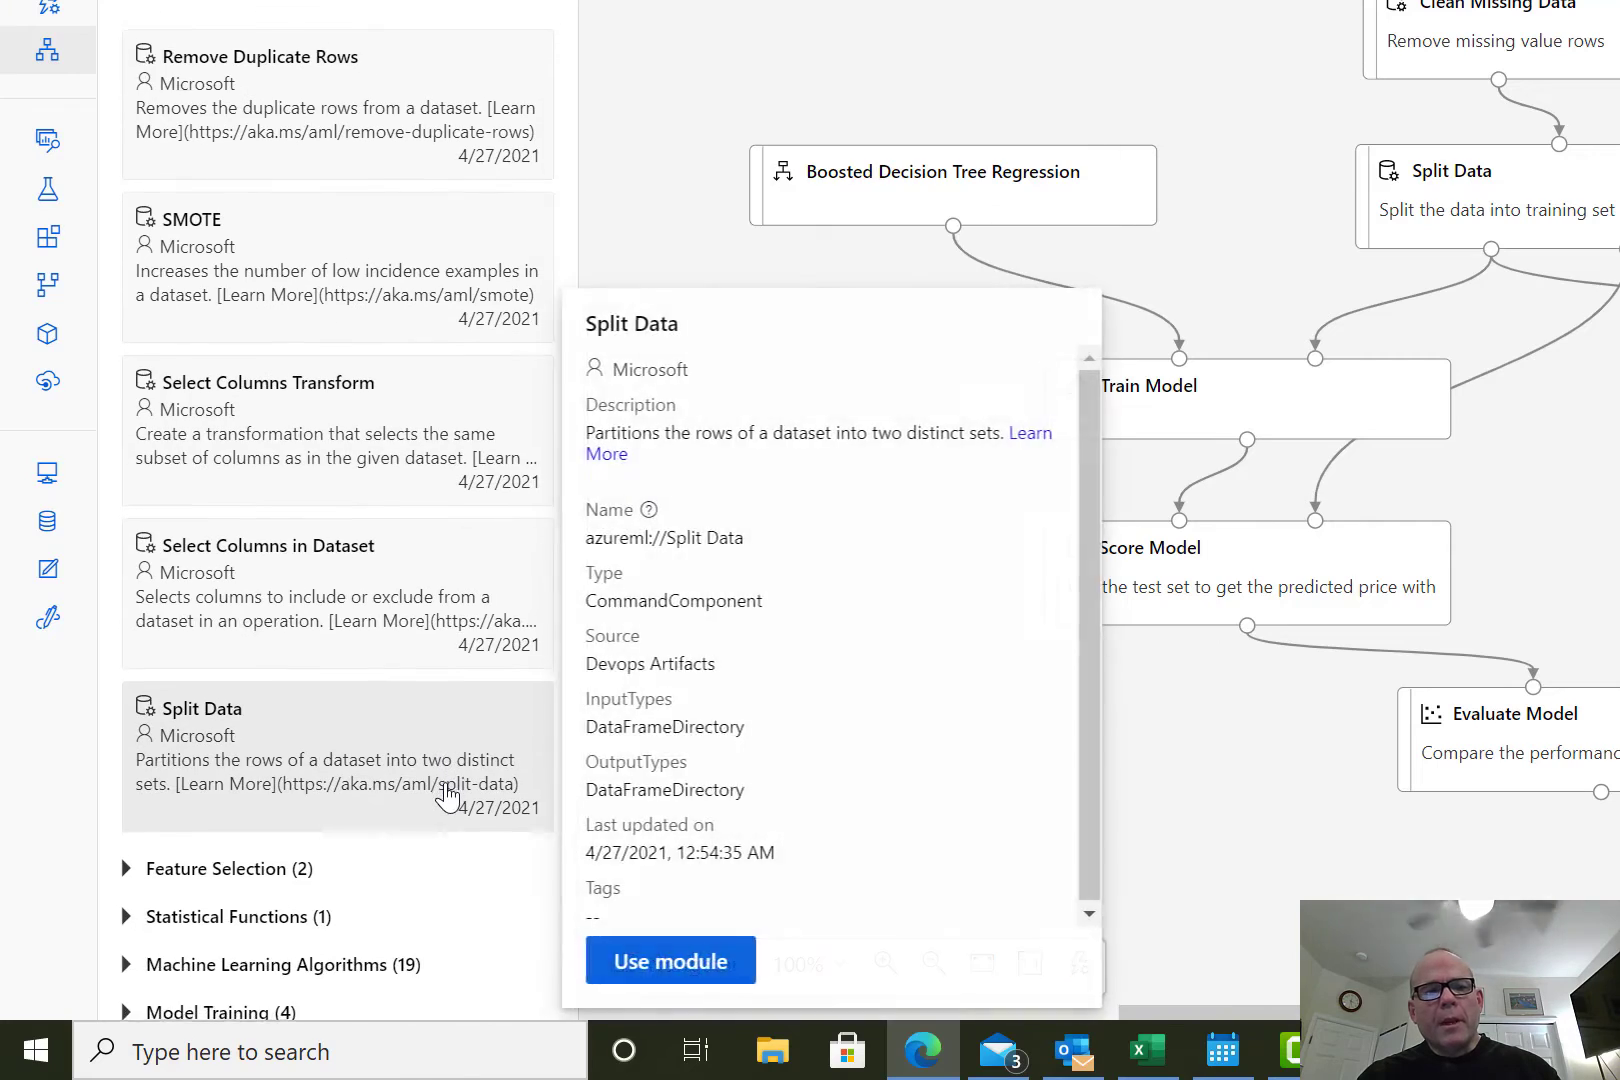
Look over the training, scoring and evaluation modules of the pipeline and open its run setup for submission.
scroll(447, 795, up, 3)
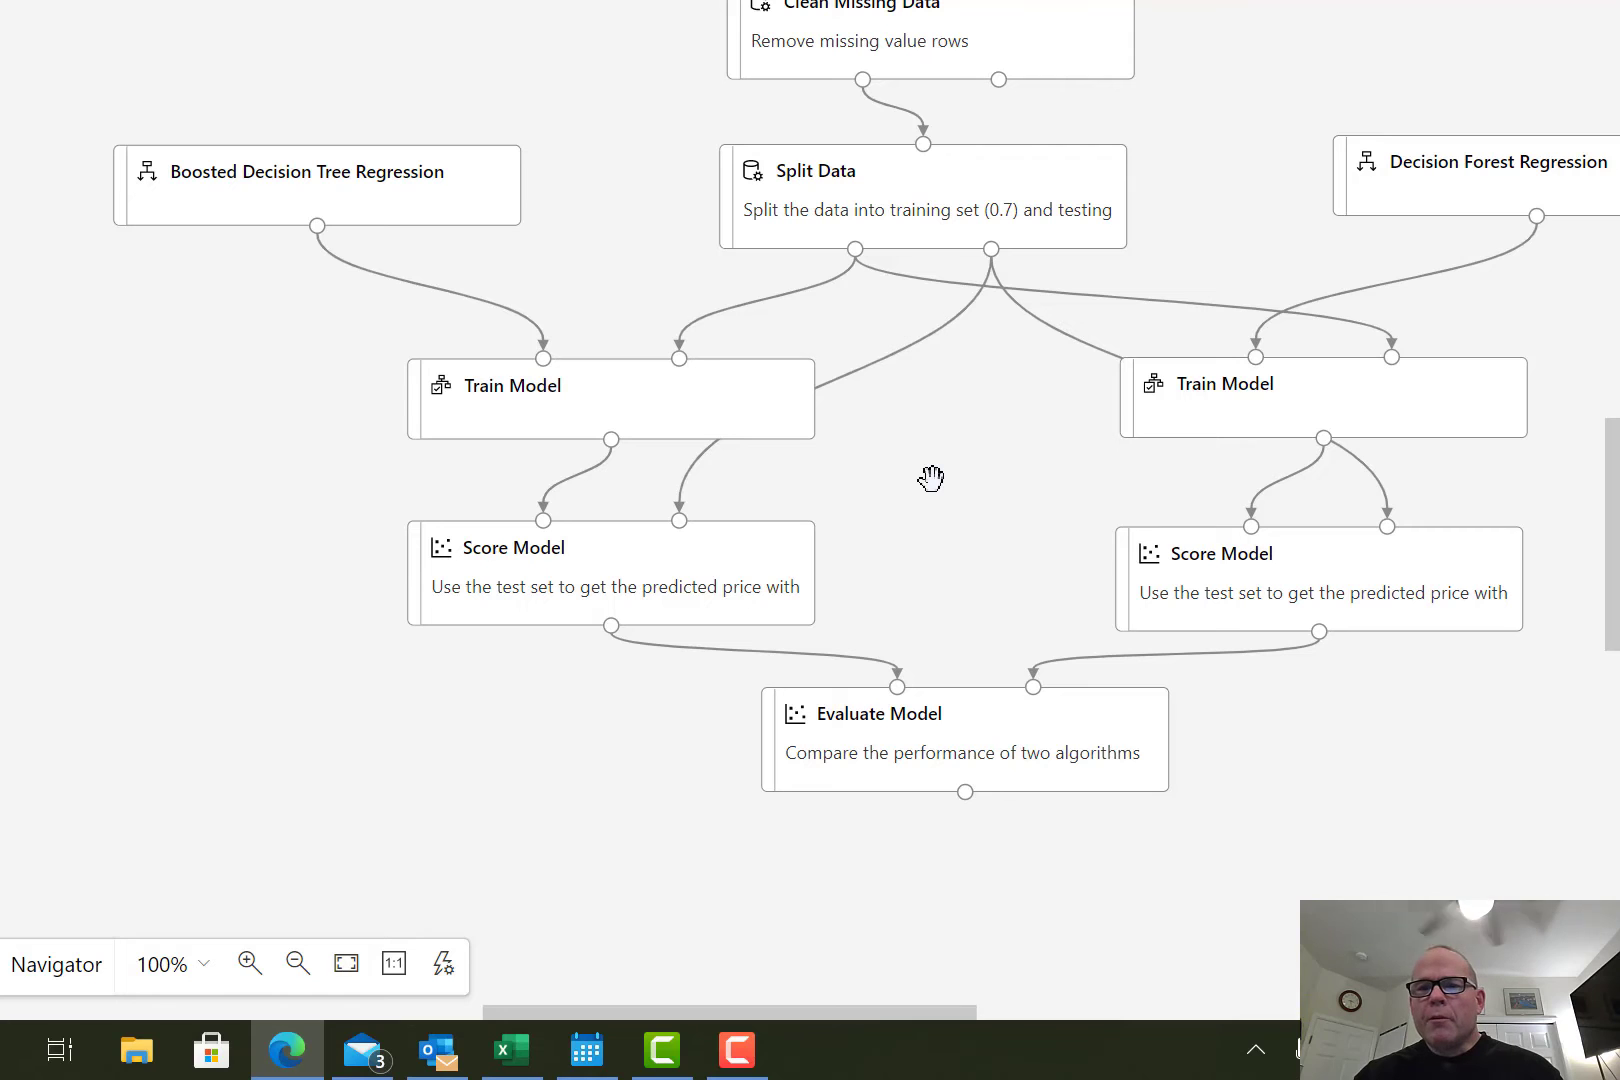
scroll(930, 478, down, 3)
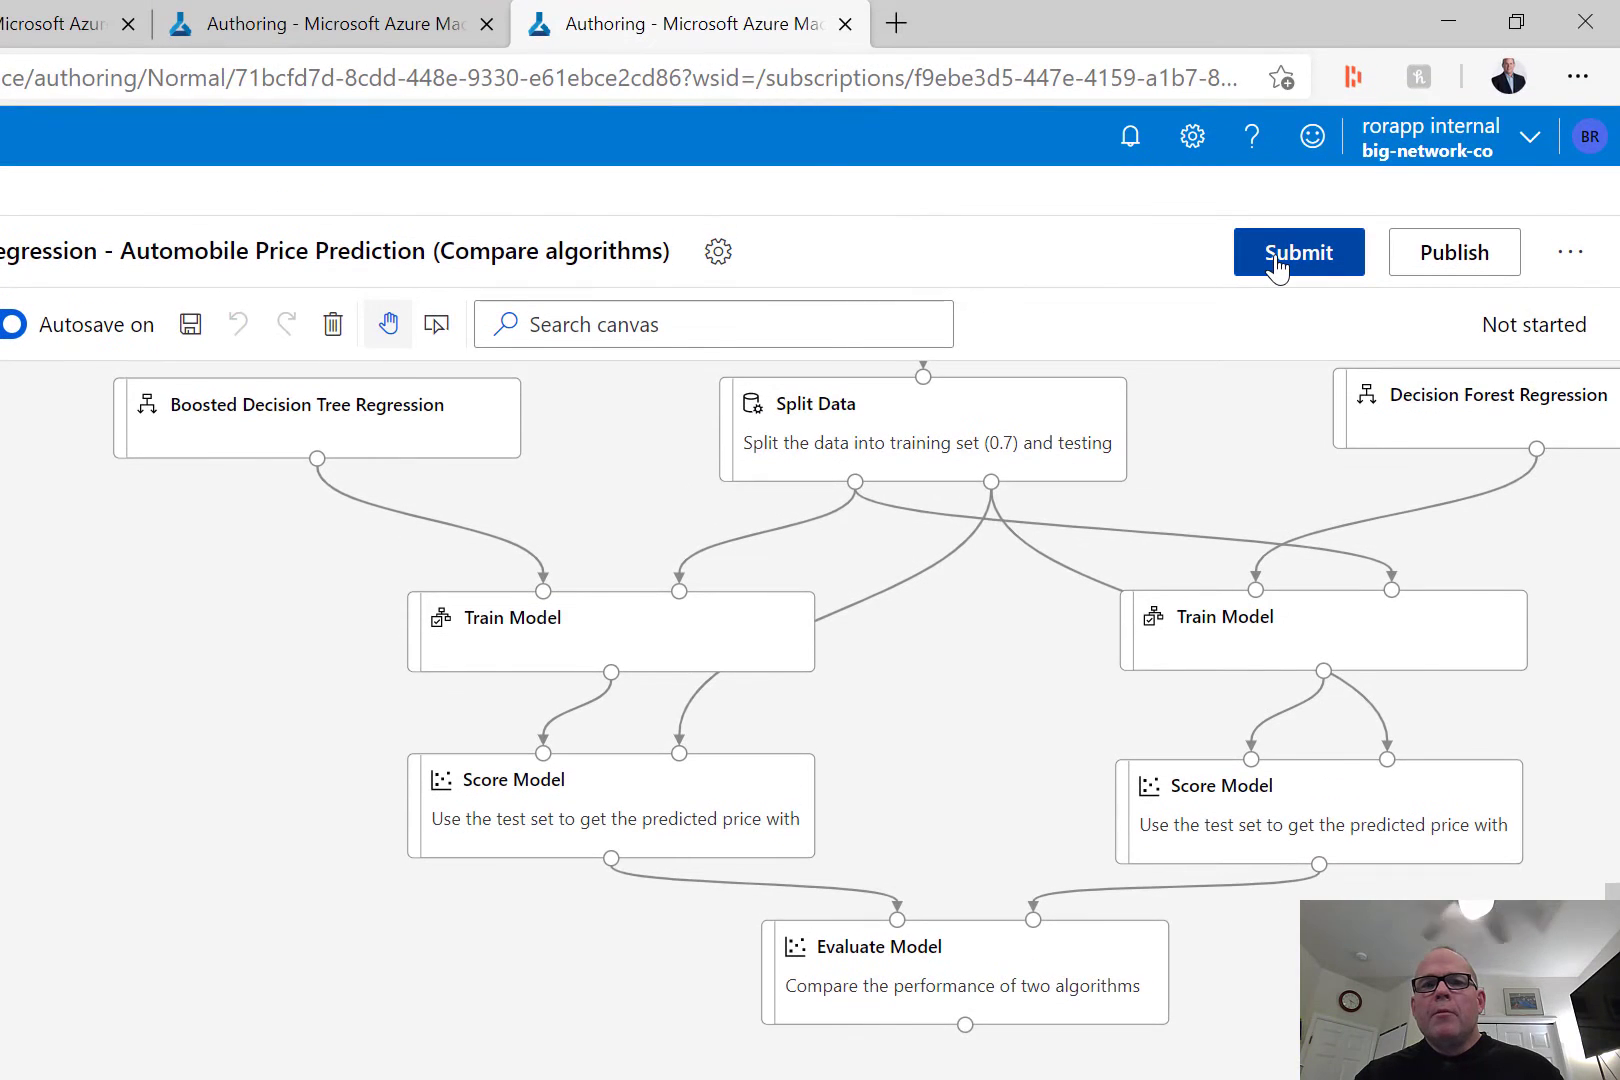
click(1276, 264)
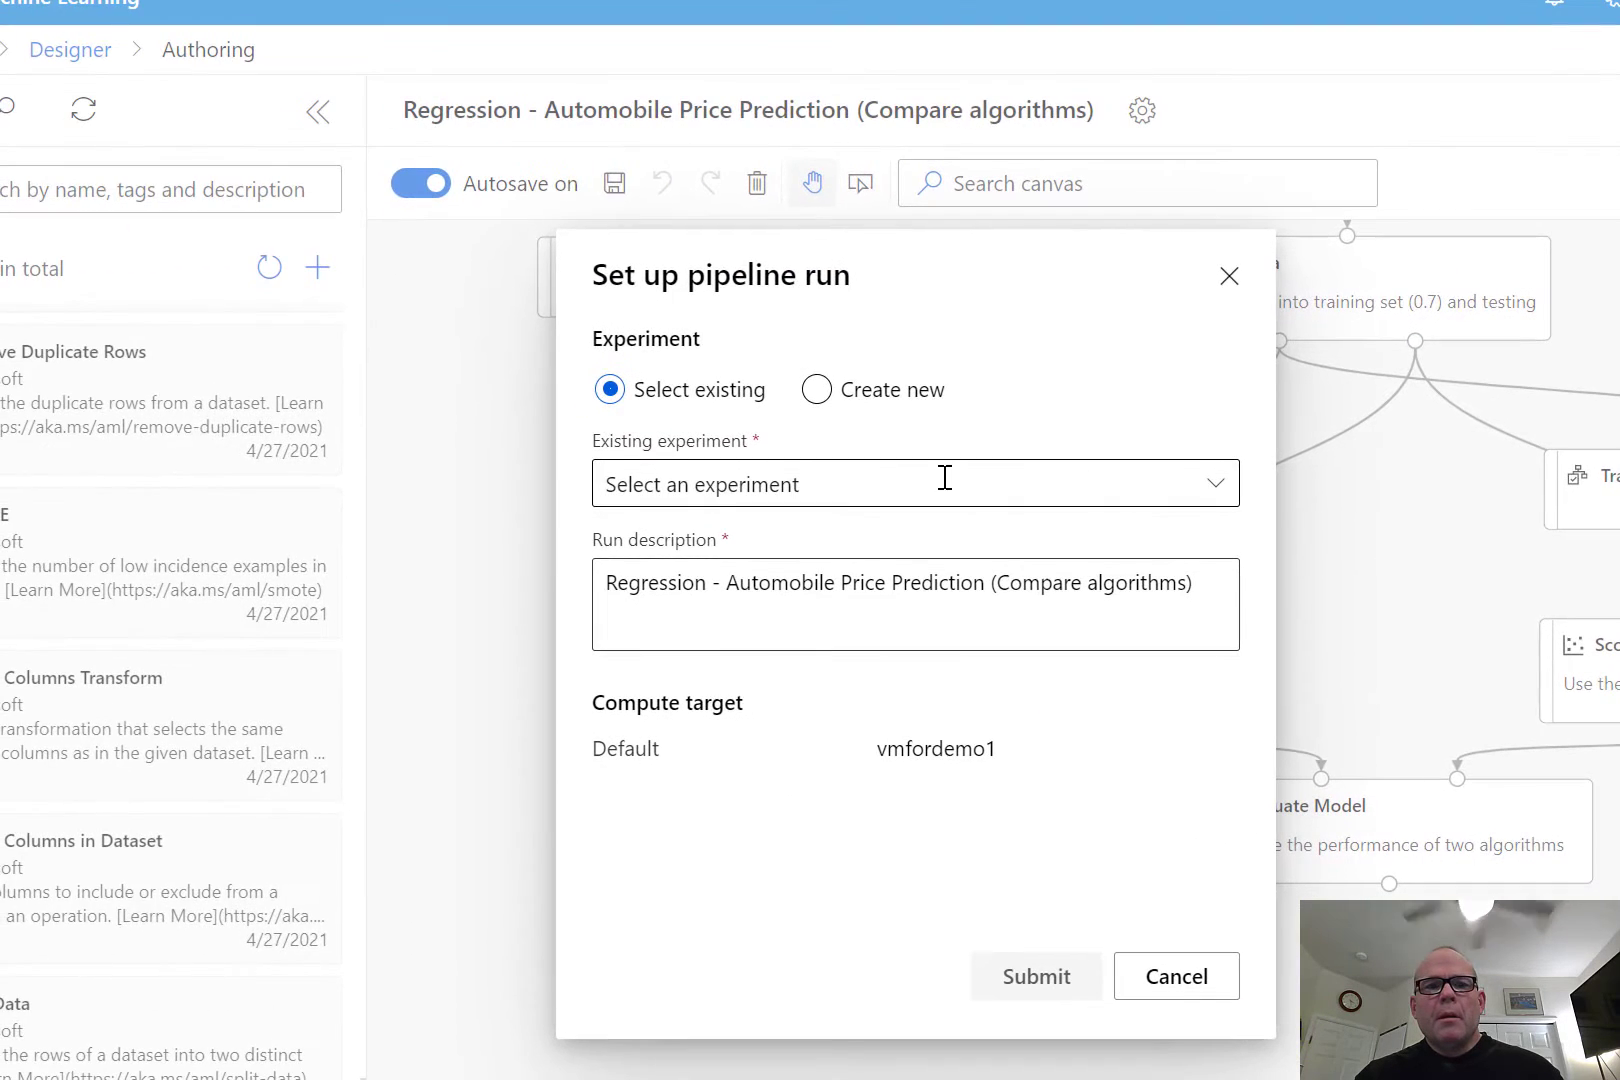
Try to enter new-demo-big-network-3am as the existing experiment for the pipeline run.
click(832, 499)
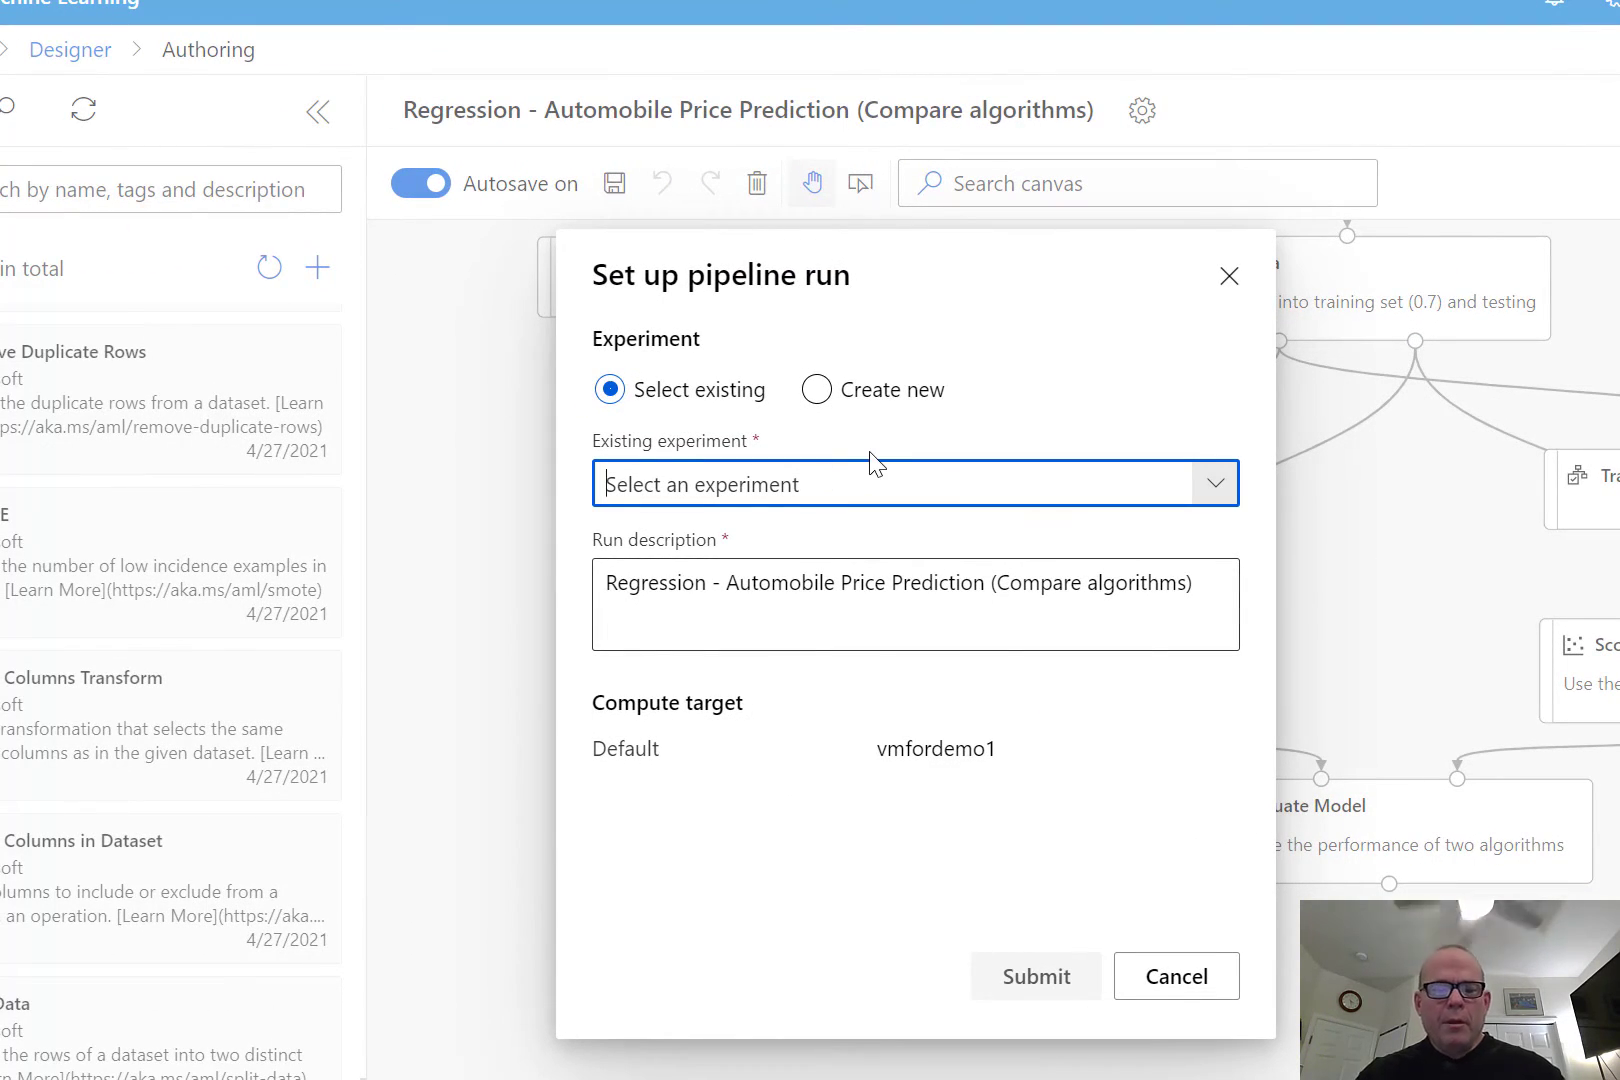
text(new-demo-big-network-3am)
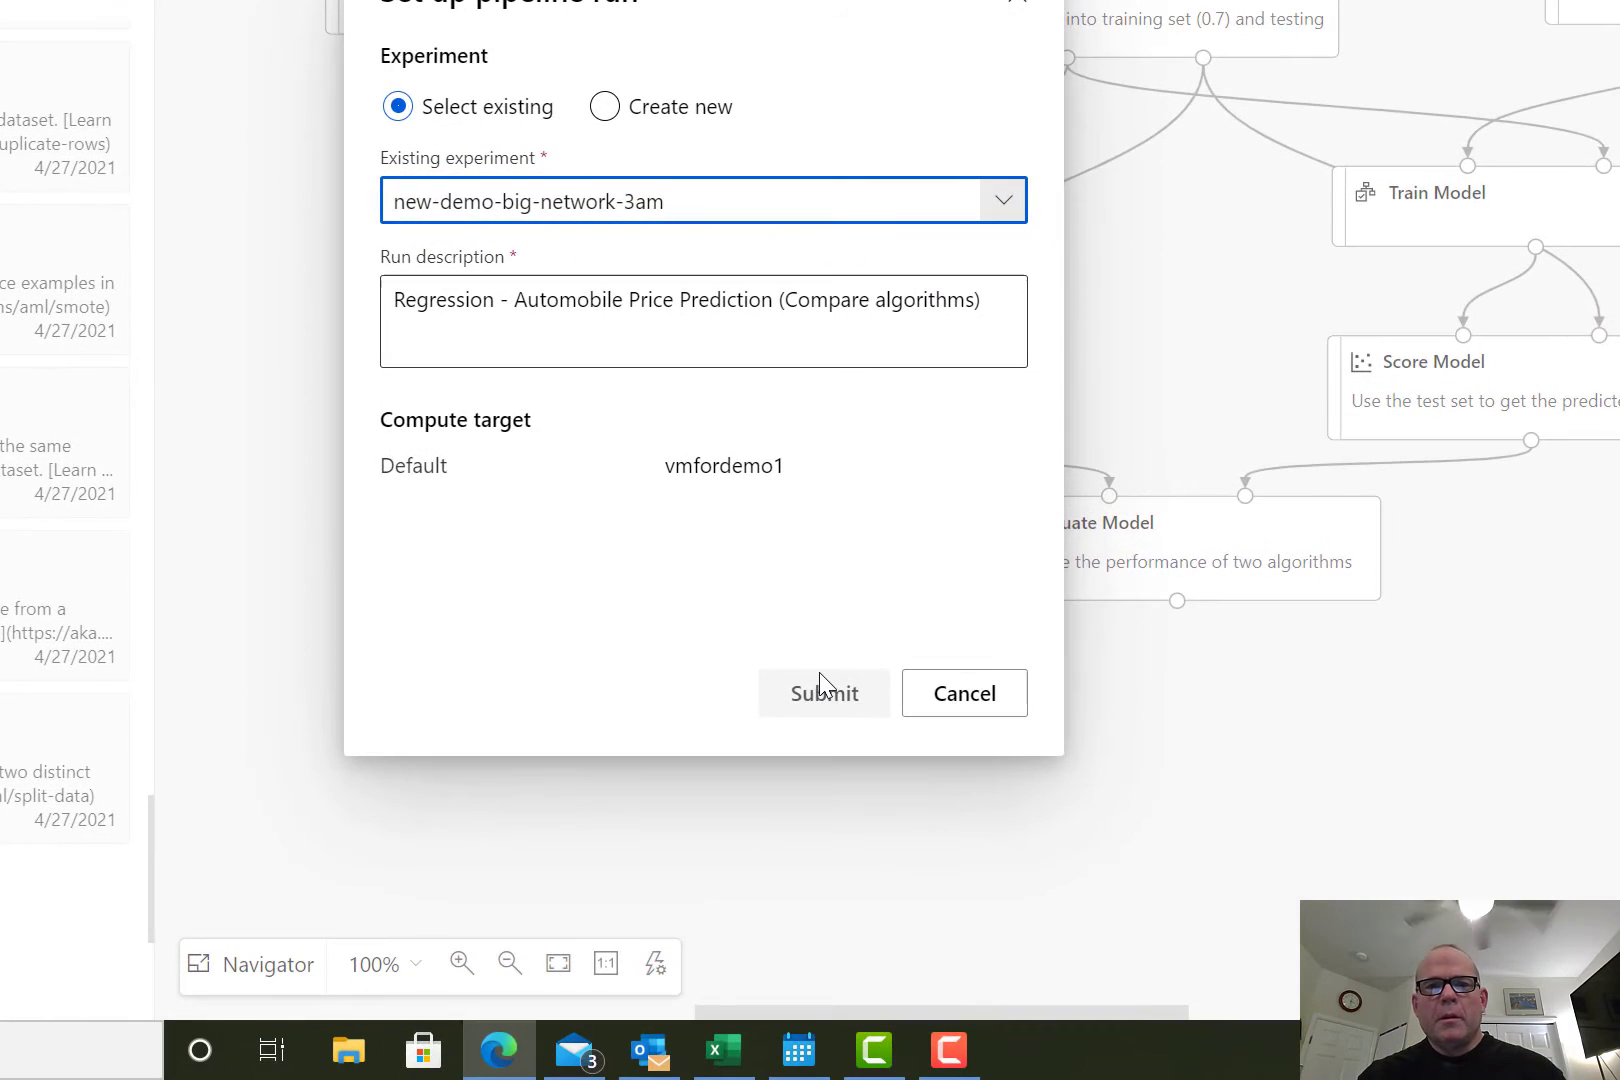
click(1031, 956)
click(651, 344)
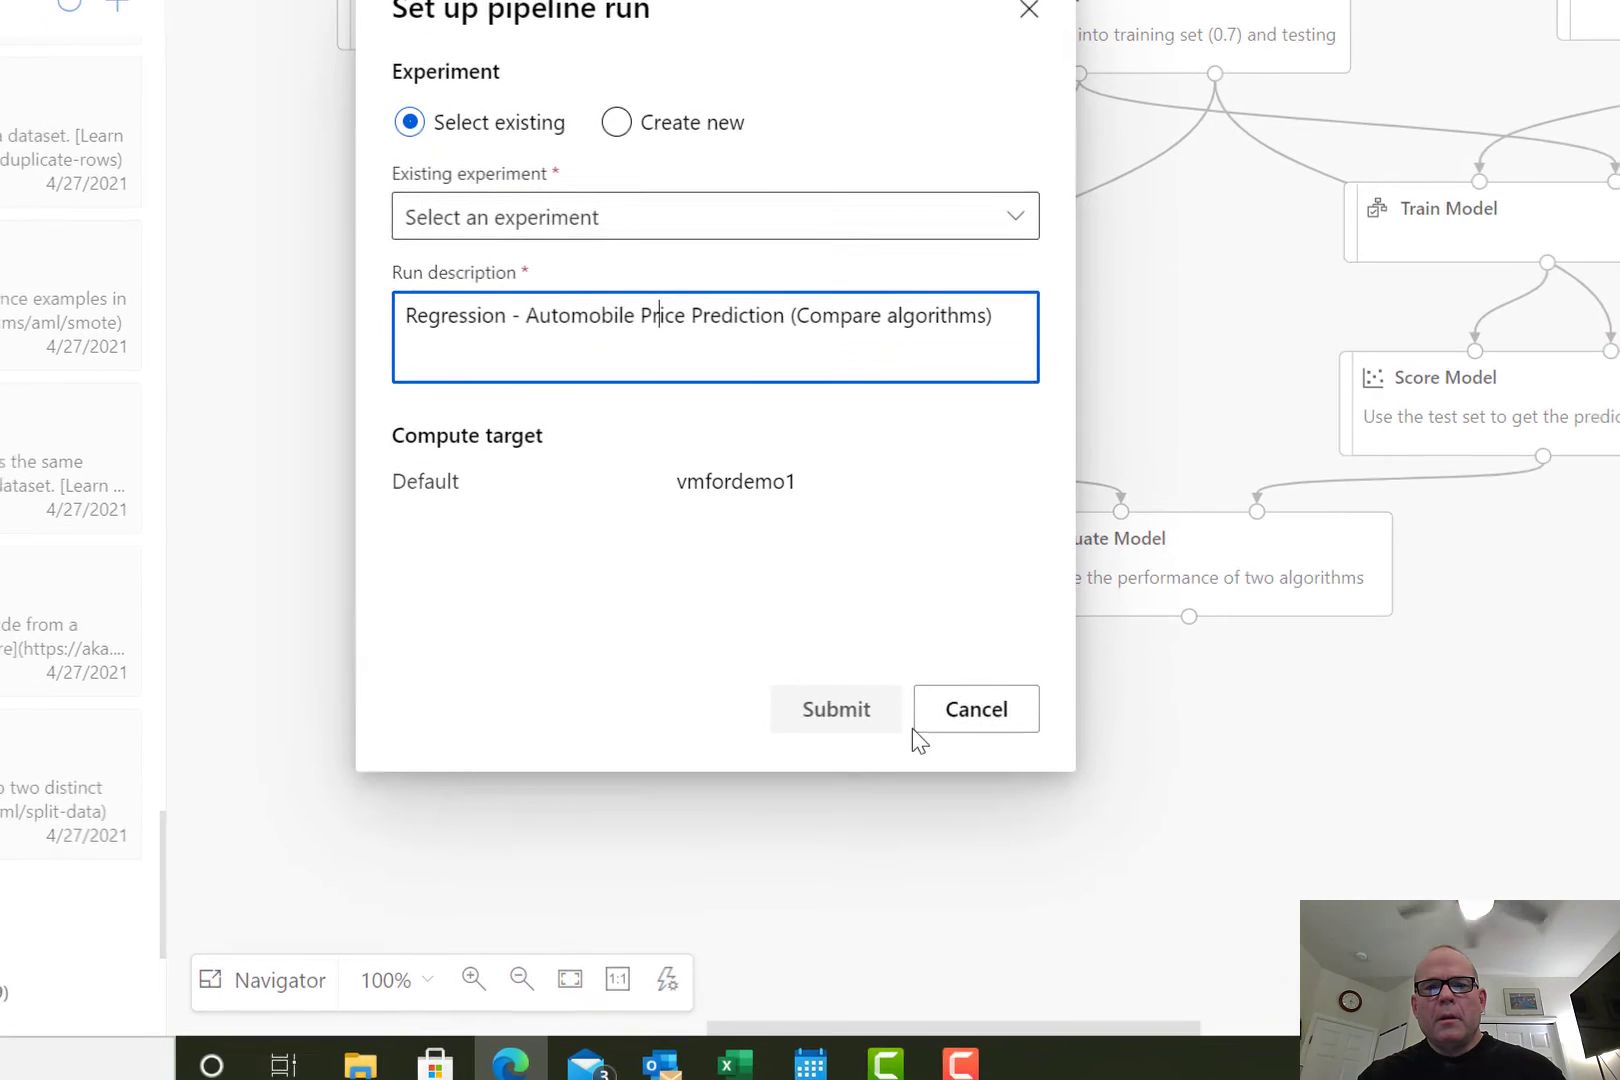
Try to enter a name beginning with newexperiment- as the existing experiment for the pipeline run.
click(568, 204)
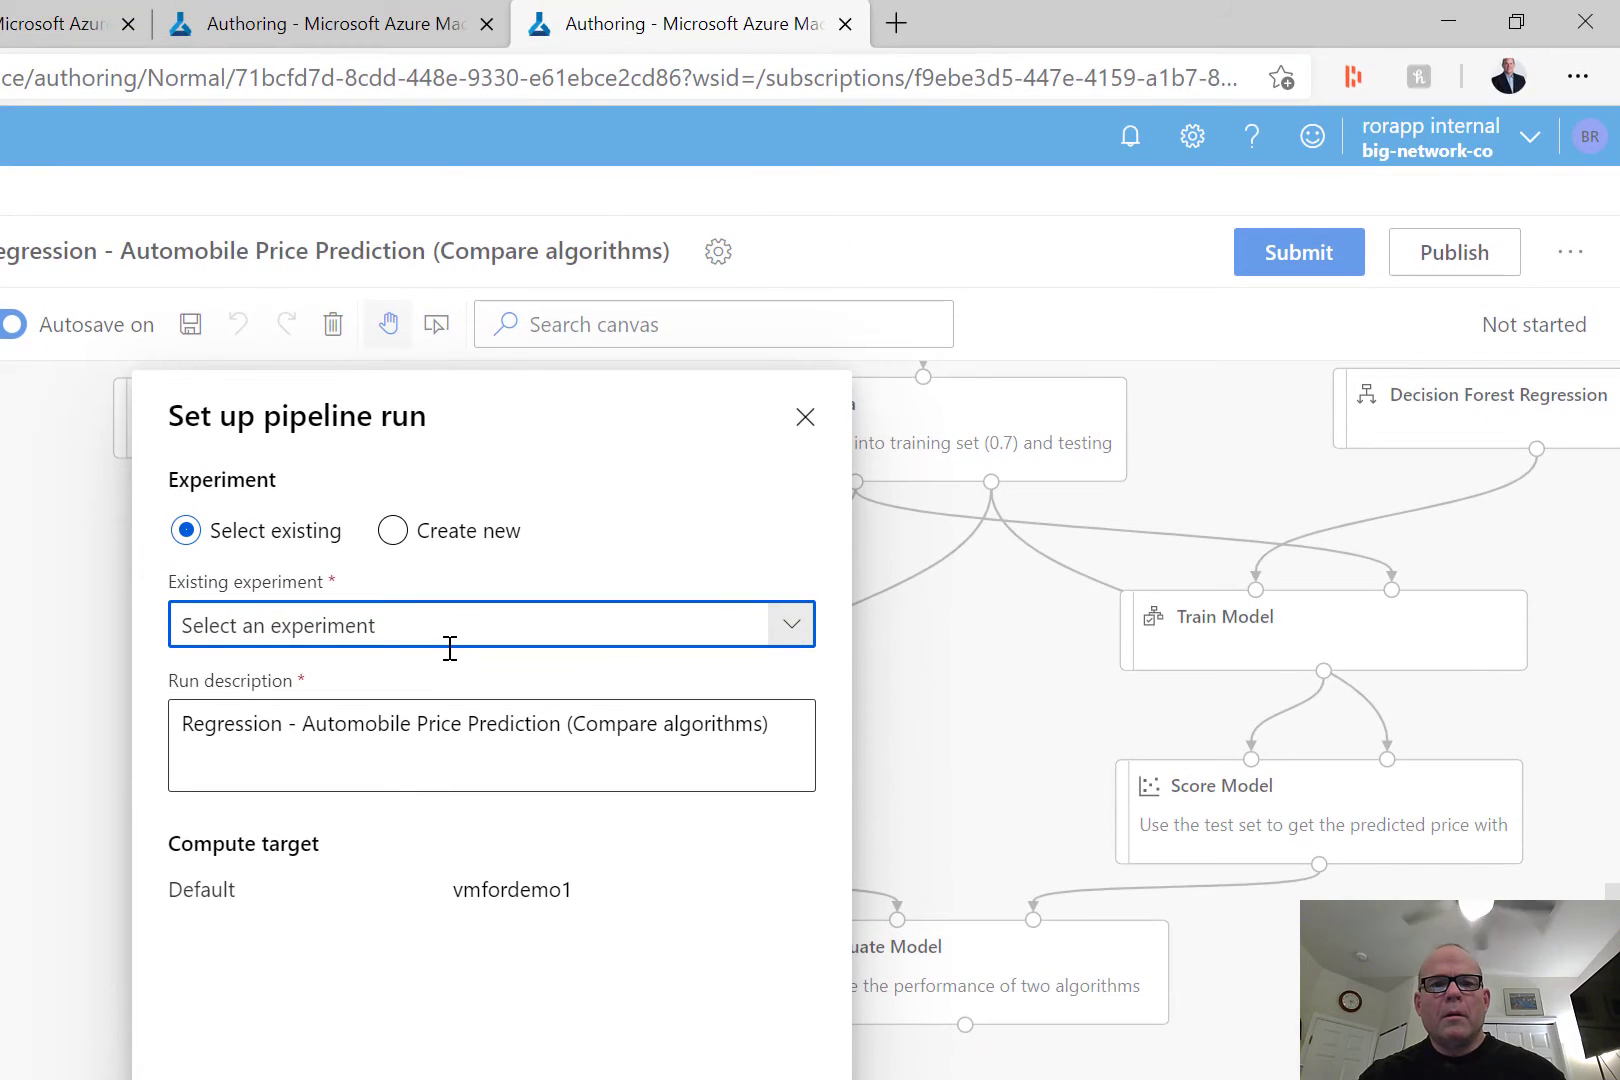
text(newexp)
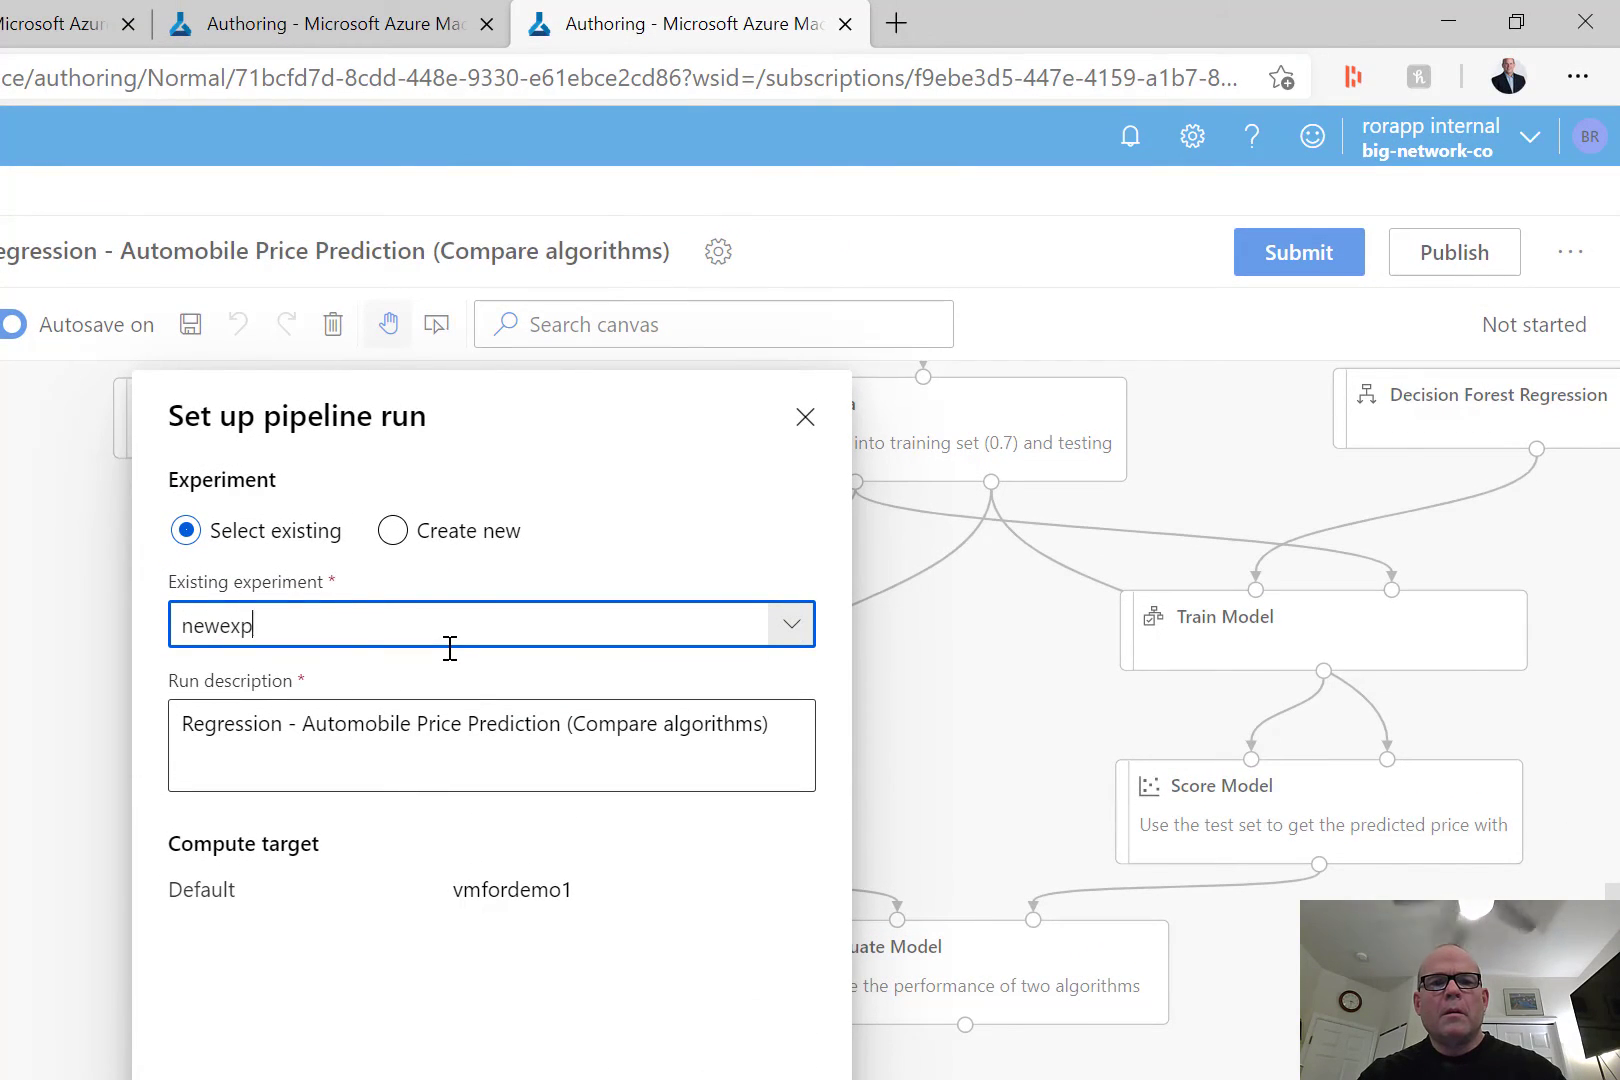
text(eriment-3)
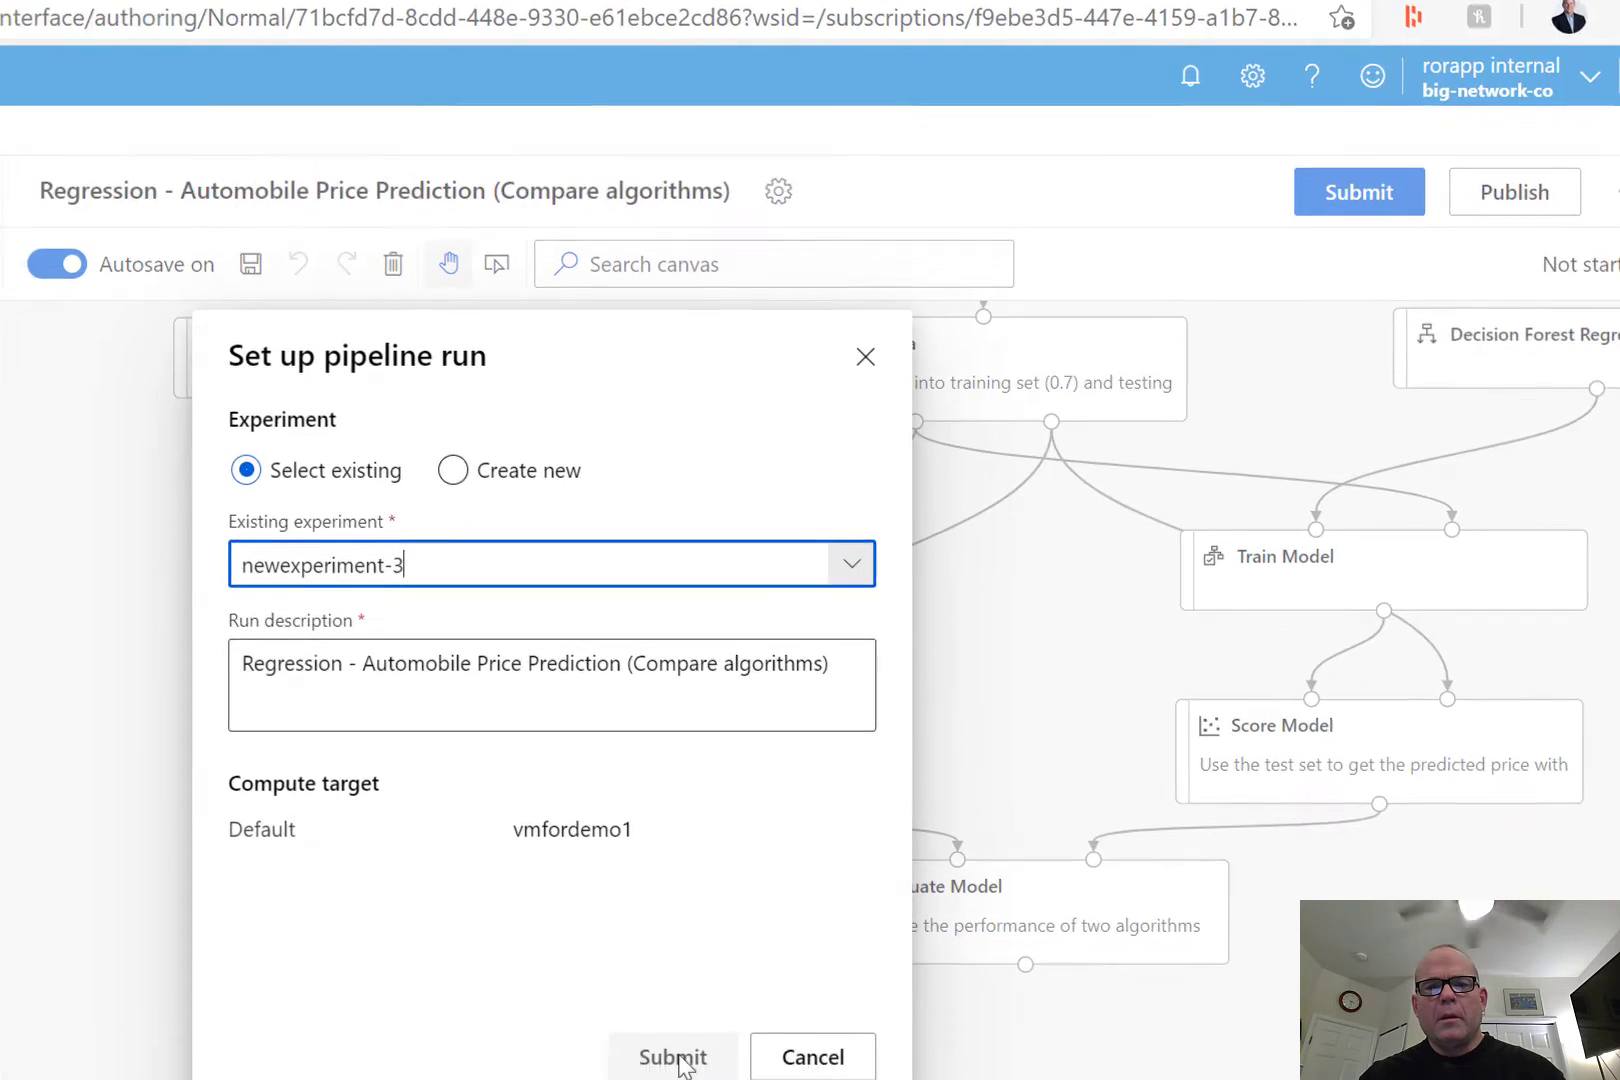
click(680, 1062)
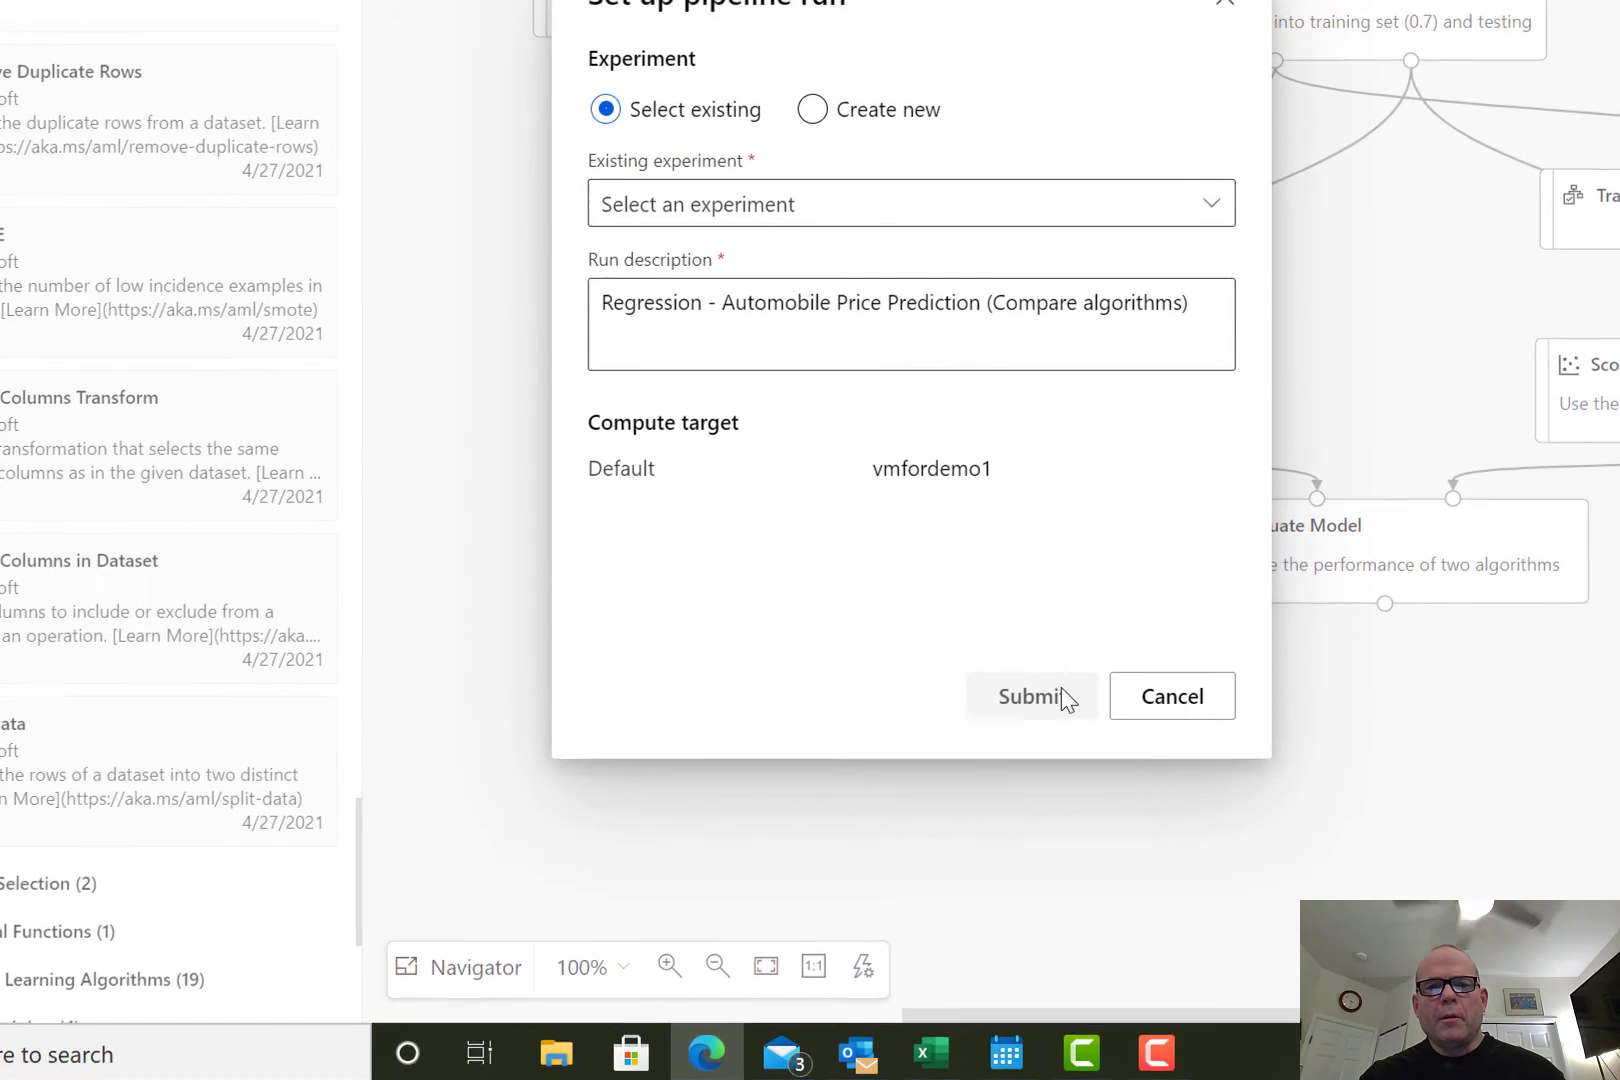
Create a new experiment named new-demo-3am for the pipeline run and submit it.
click(672, 202)
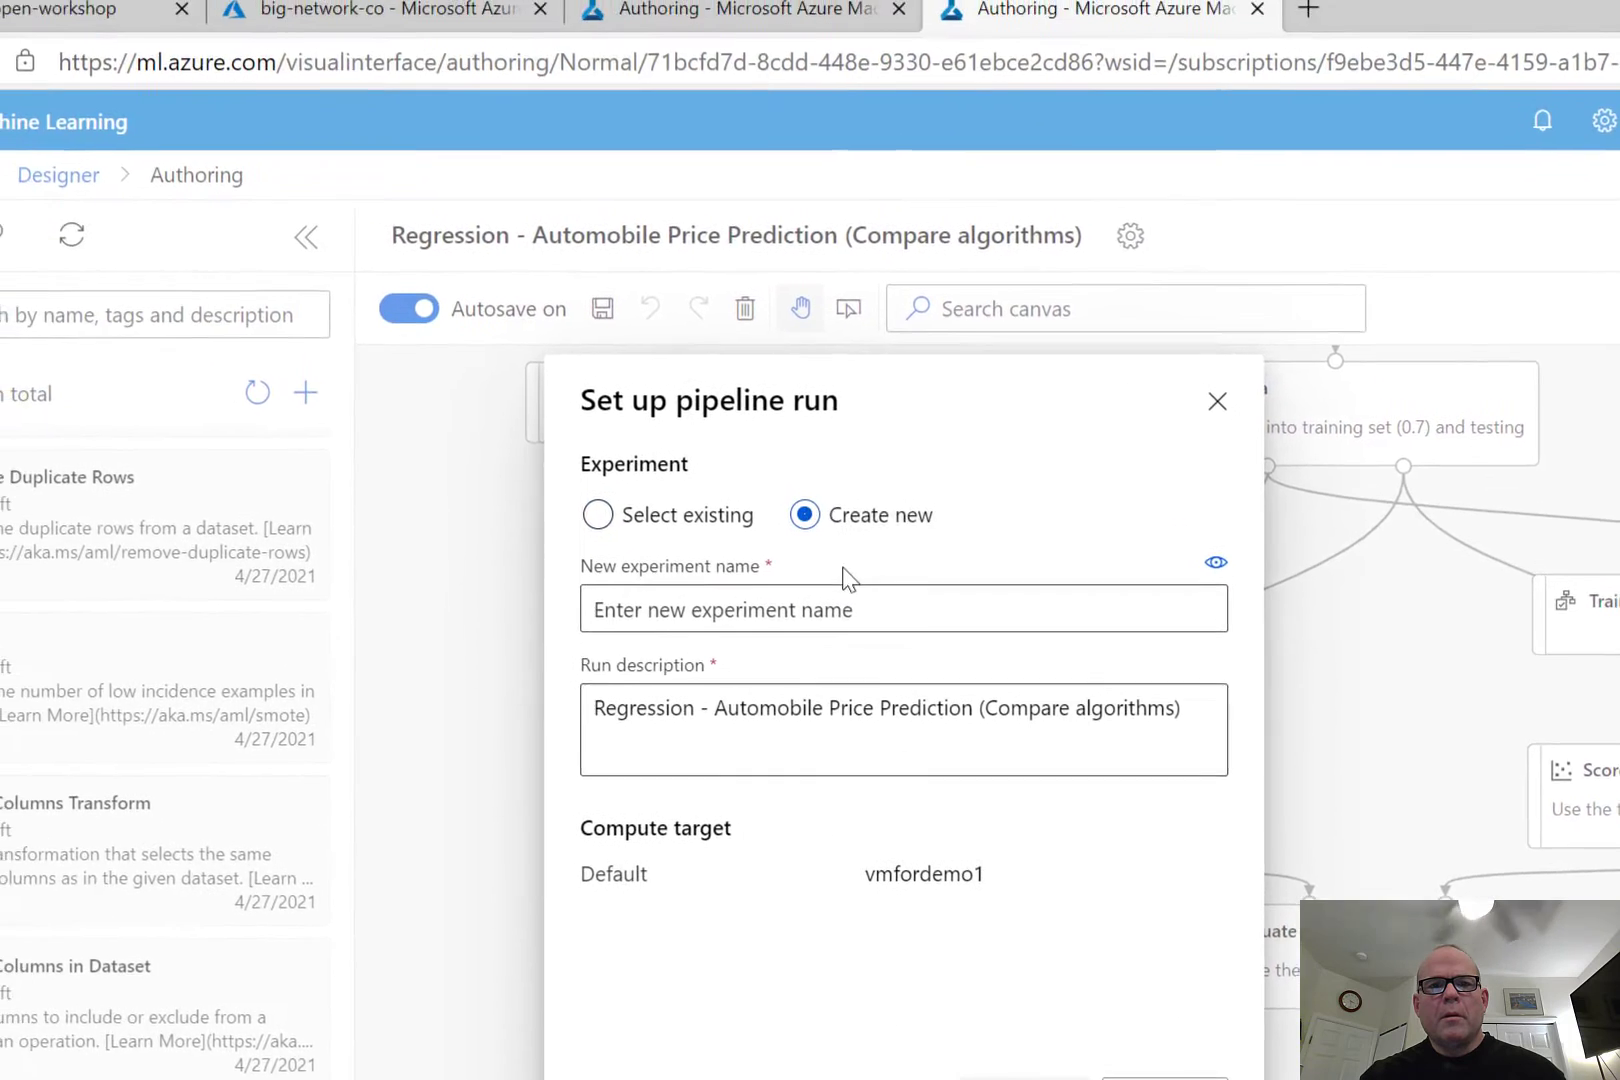
click(840, 608)
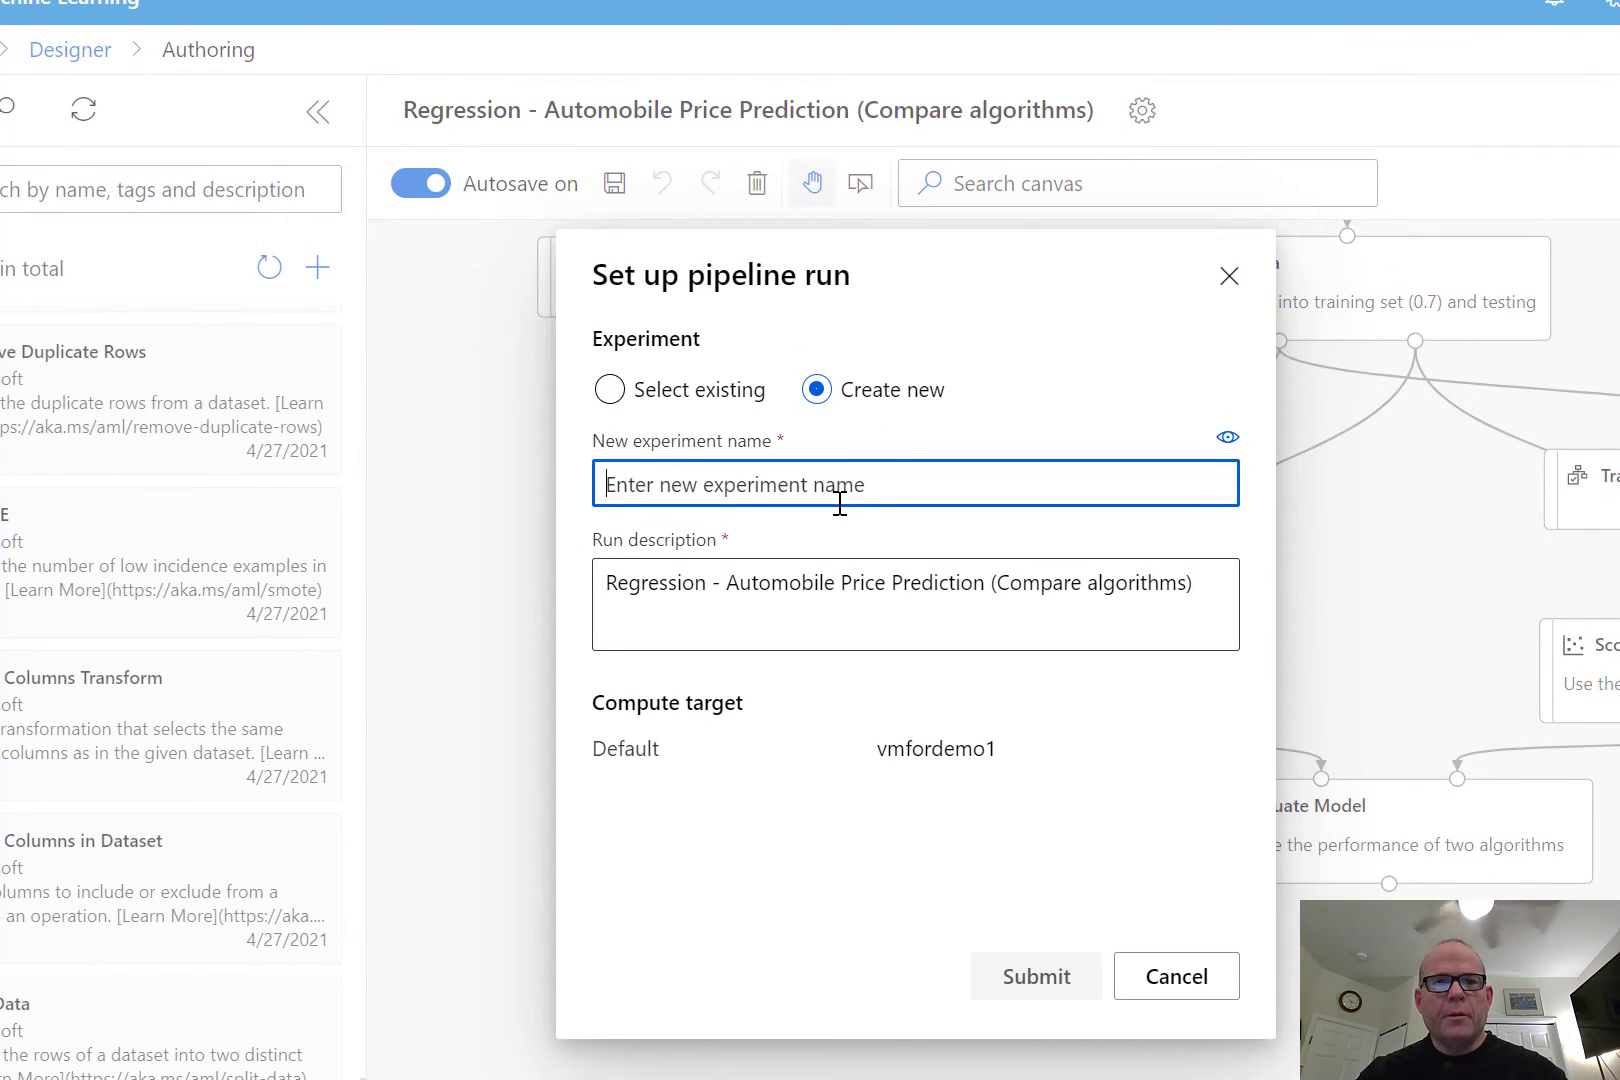
text(new-demo-3am)
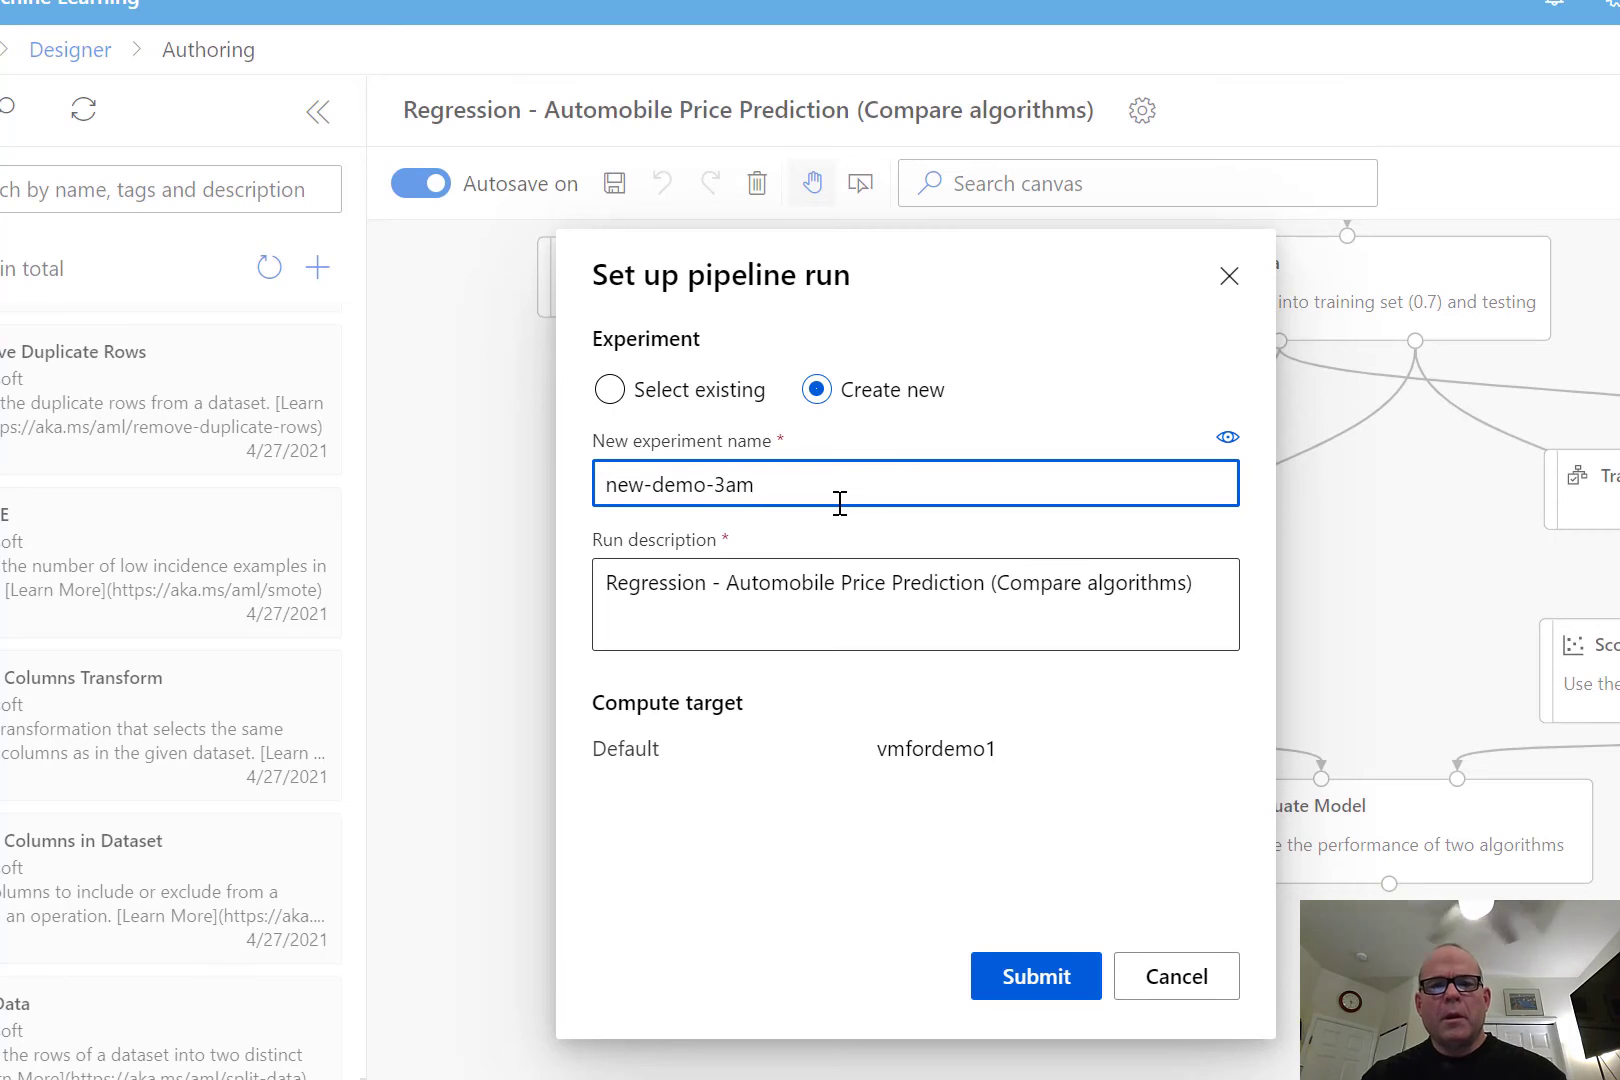
click(1038, 978)
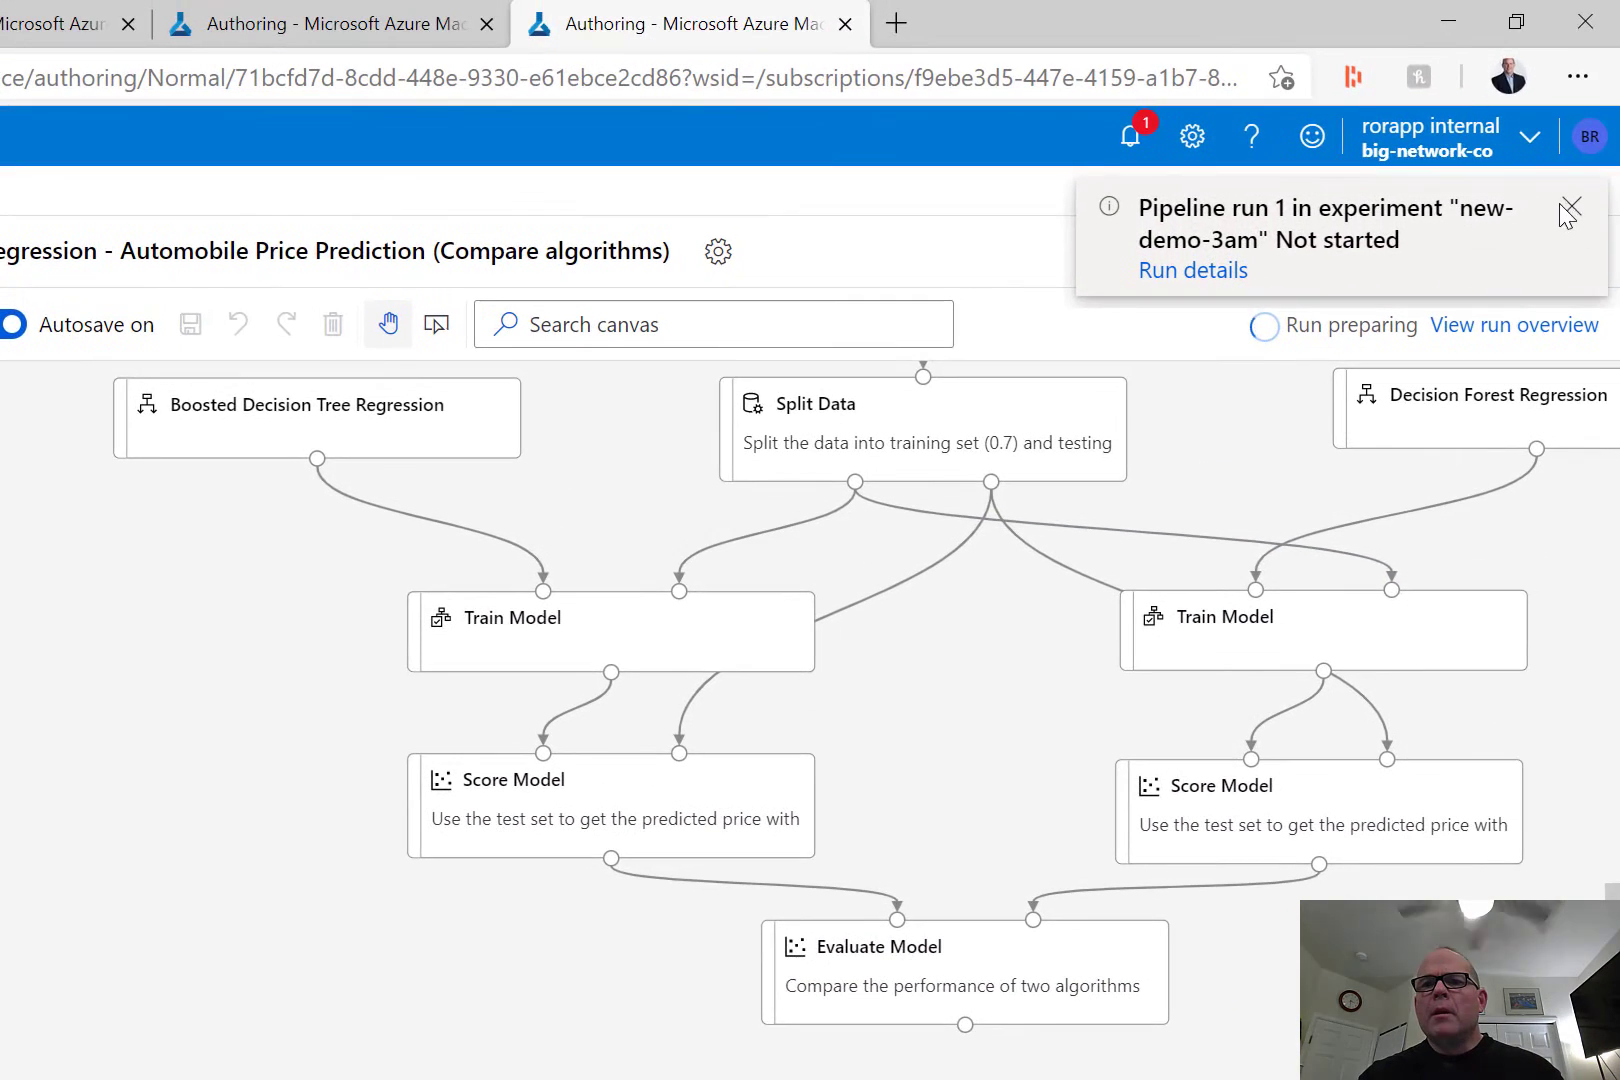
click(1569, 208)
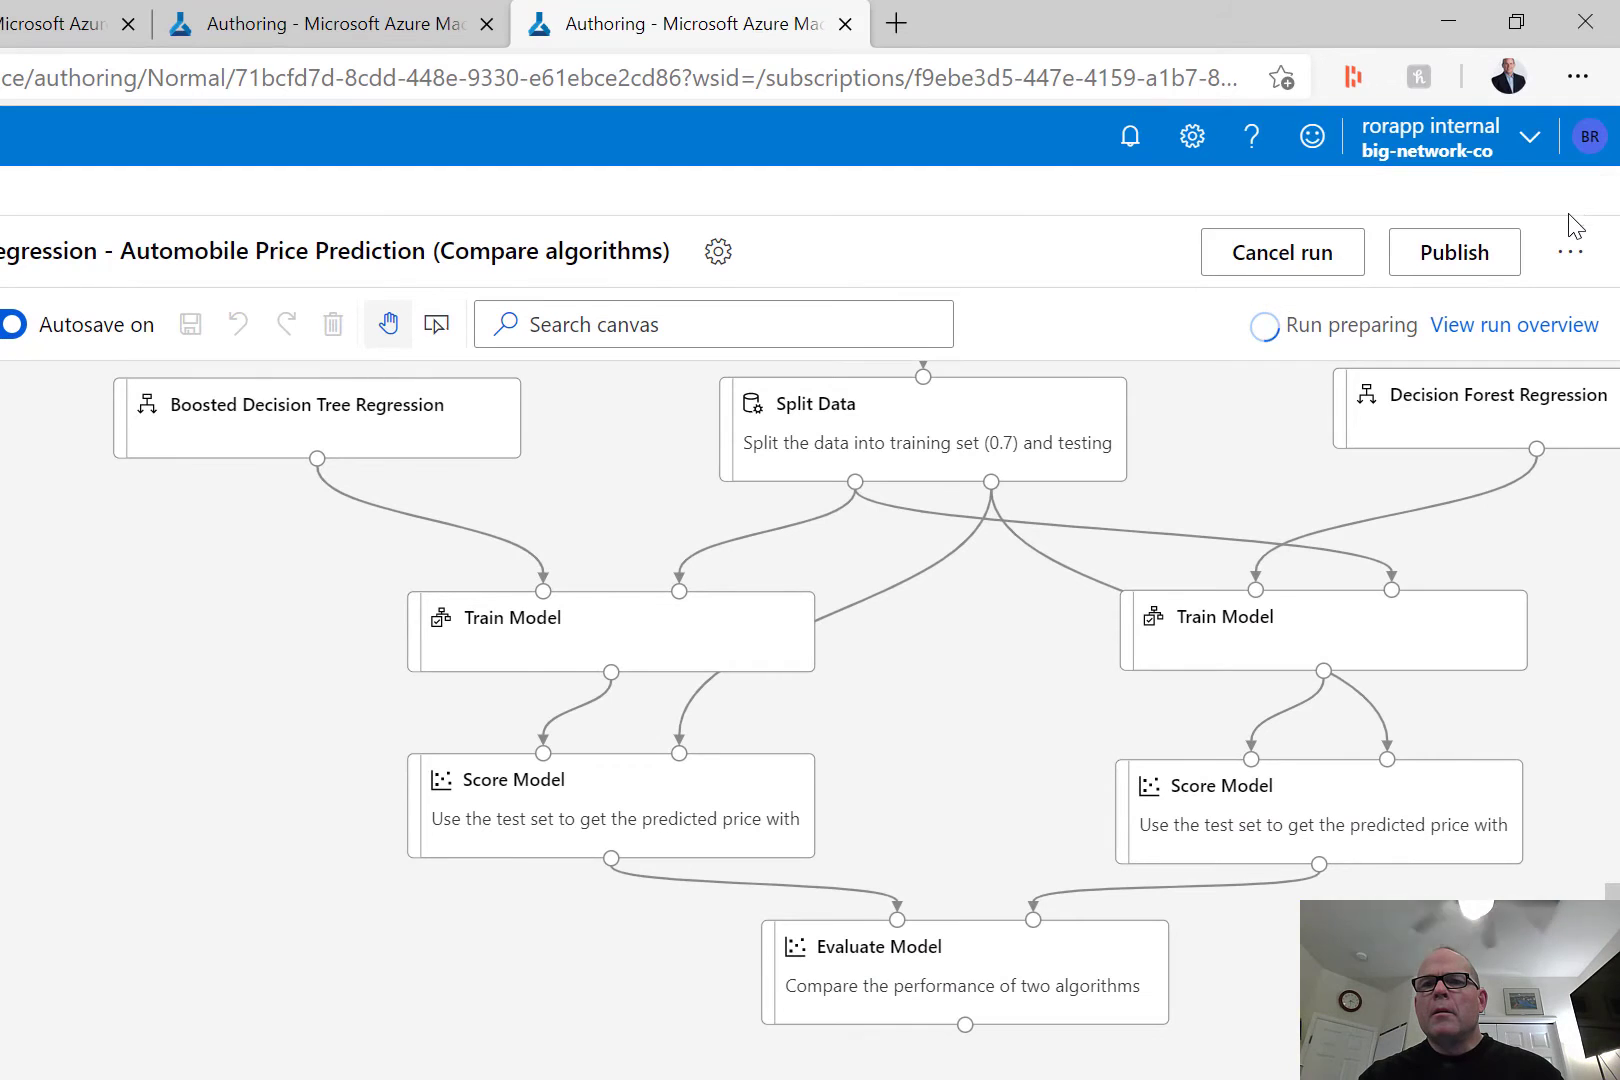
Publish the pipeline to a new PipelineEndpoint, keeping the suggested name and giving it the description demo3am.
click(1464, 255)
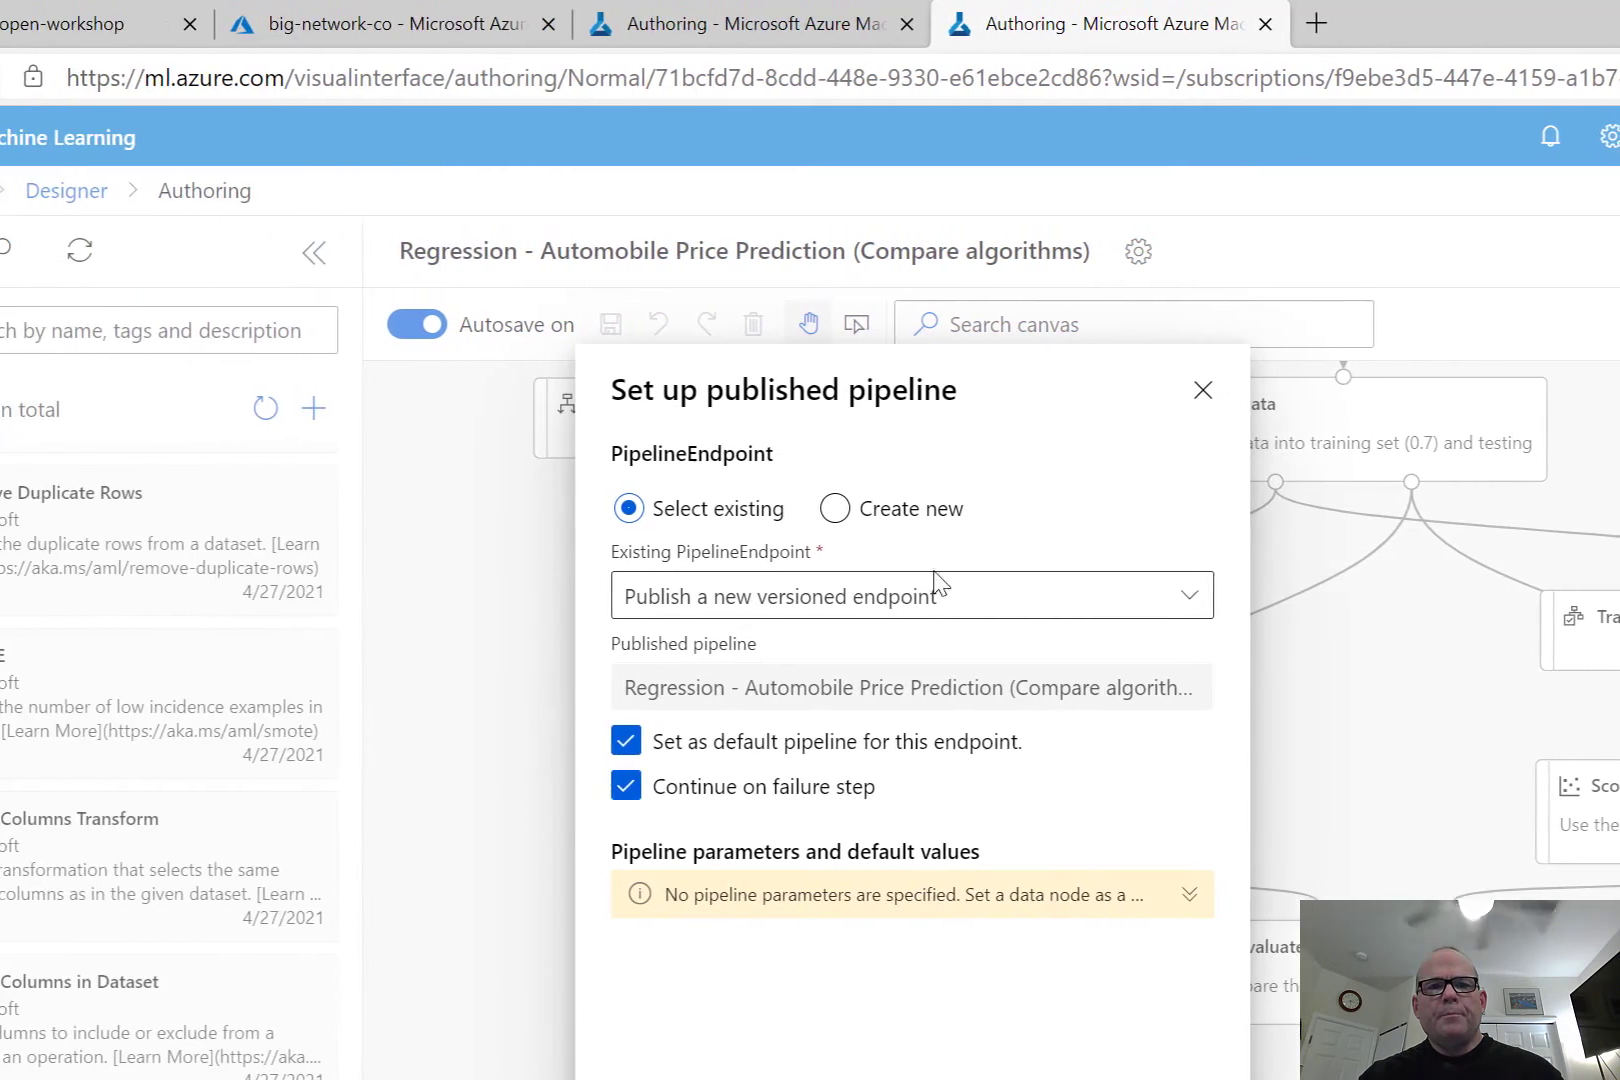
click(874, 592)
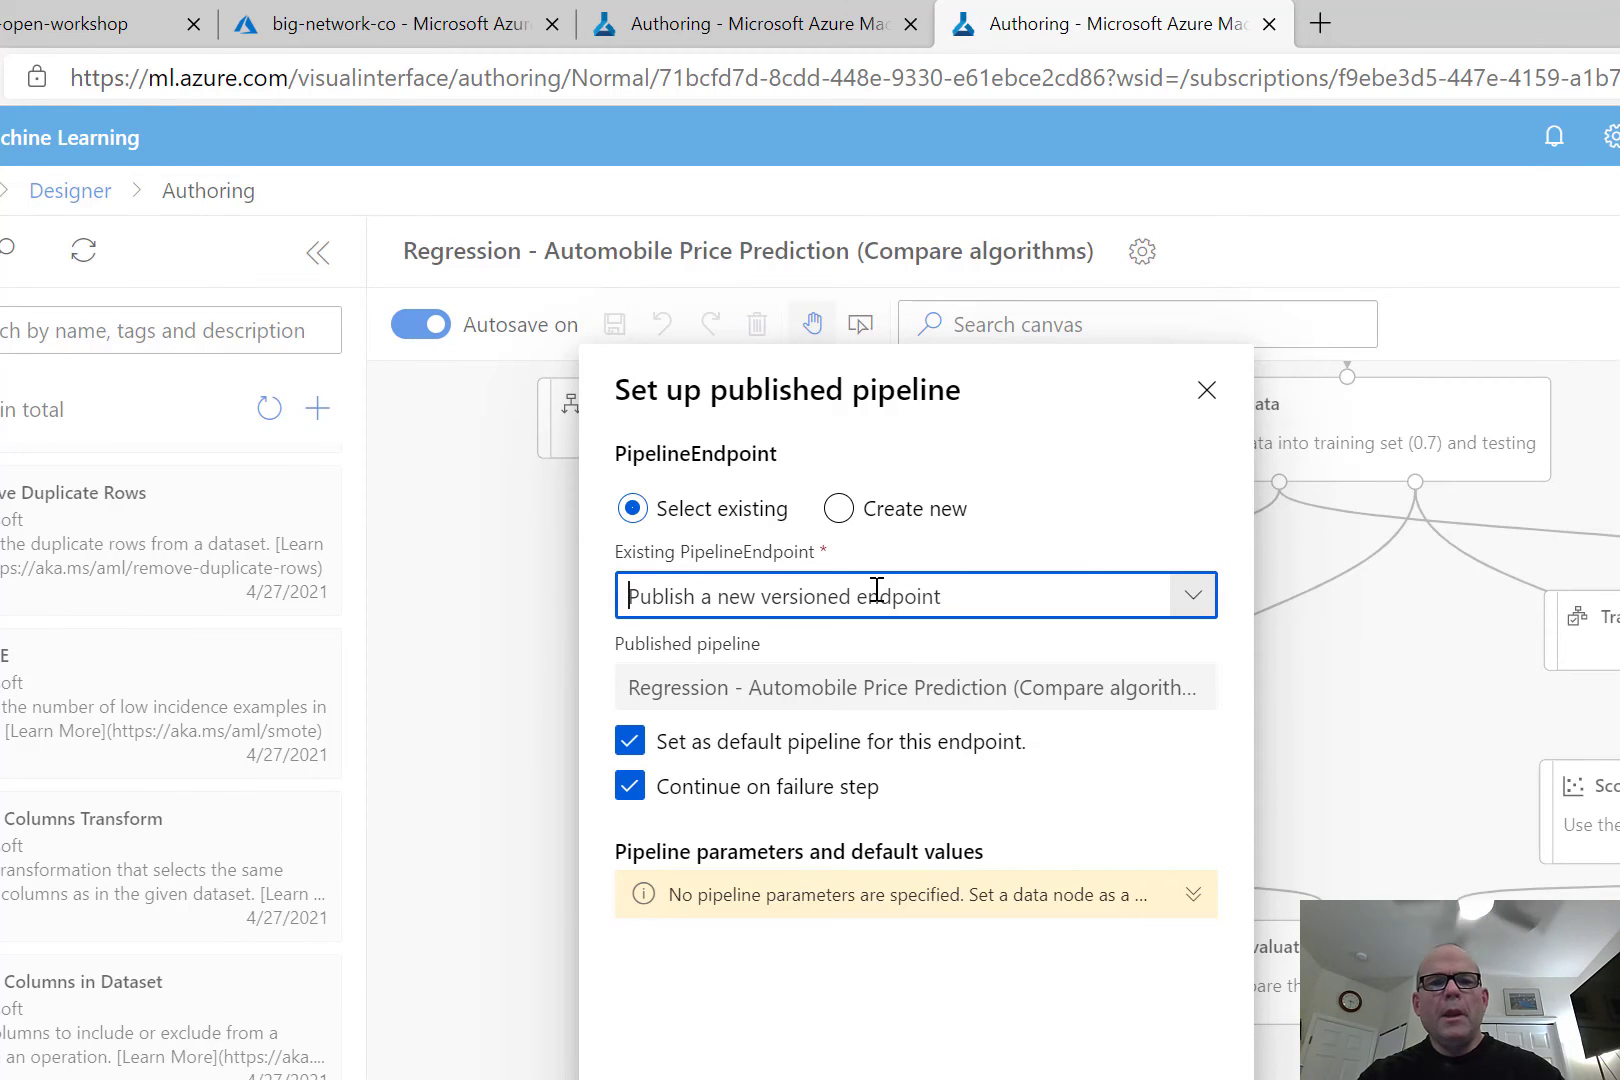
click(839, 506)
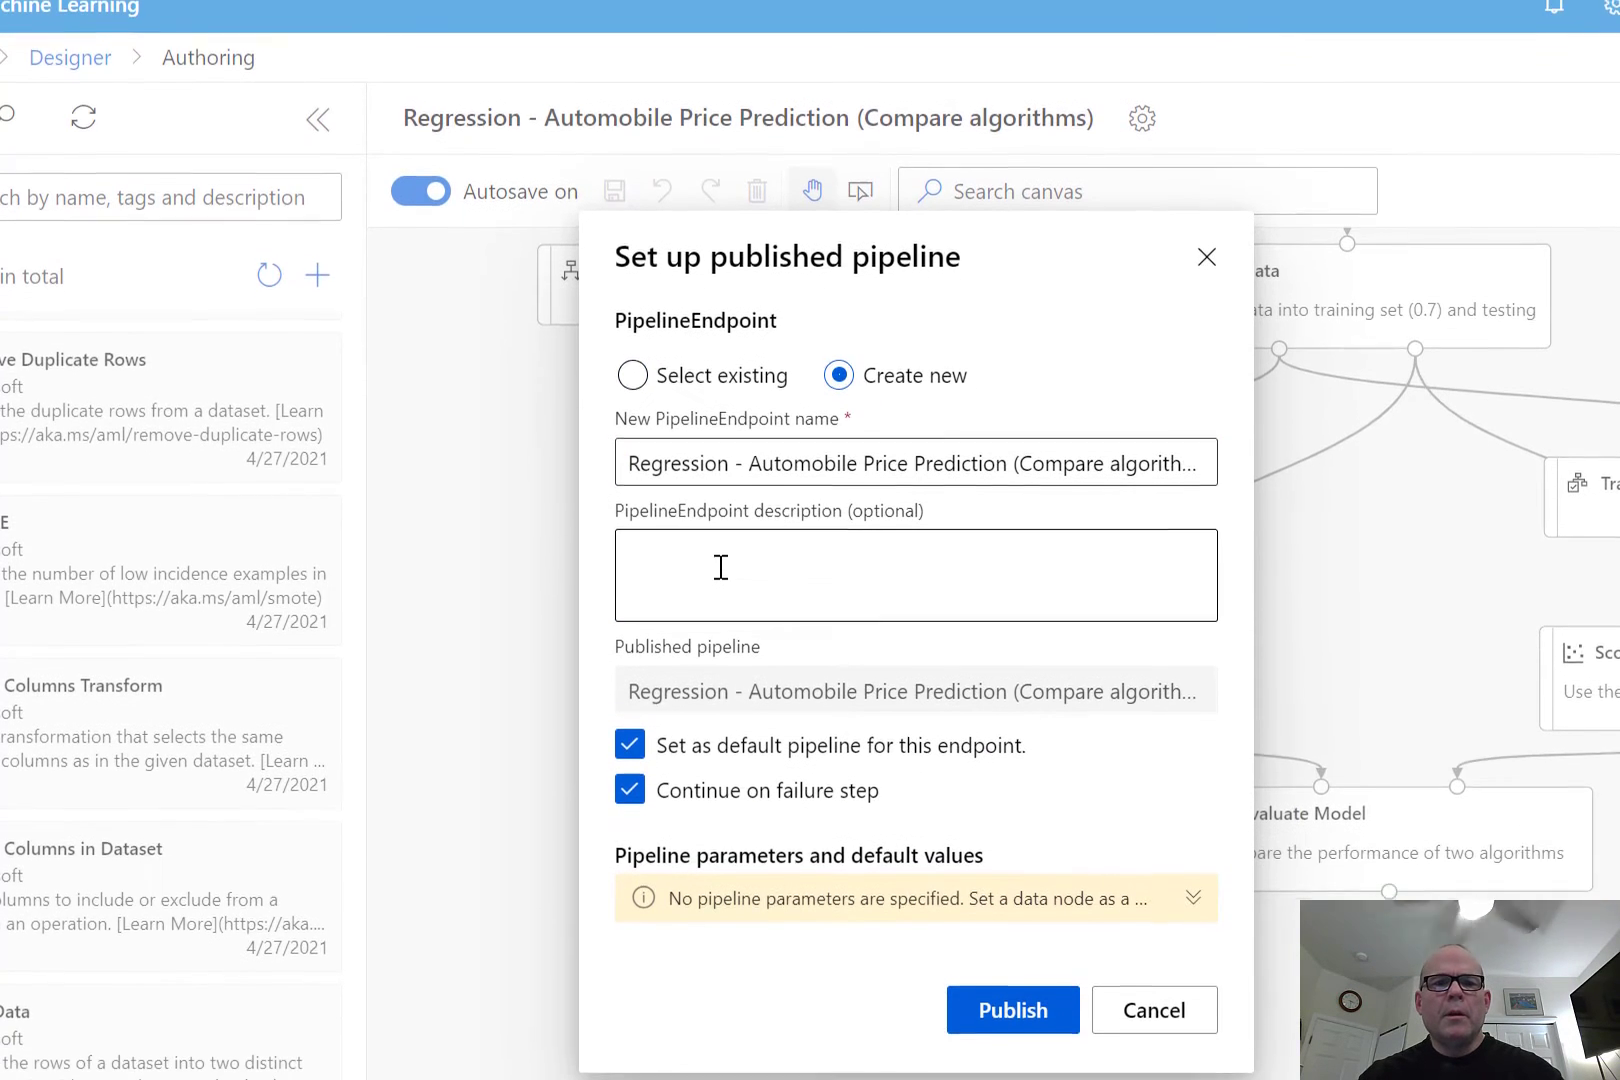
click(720, 567)
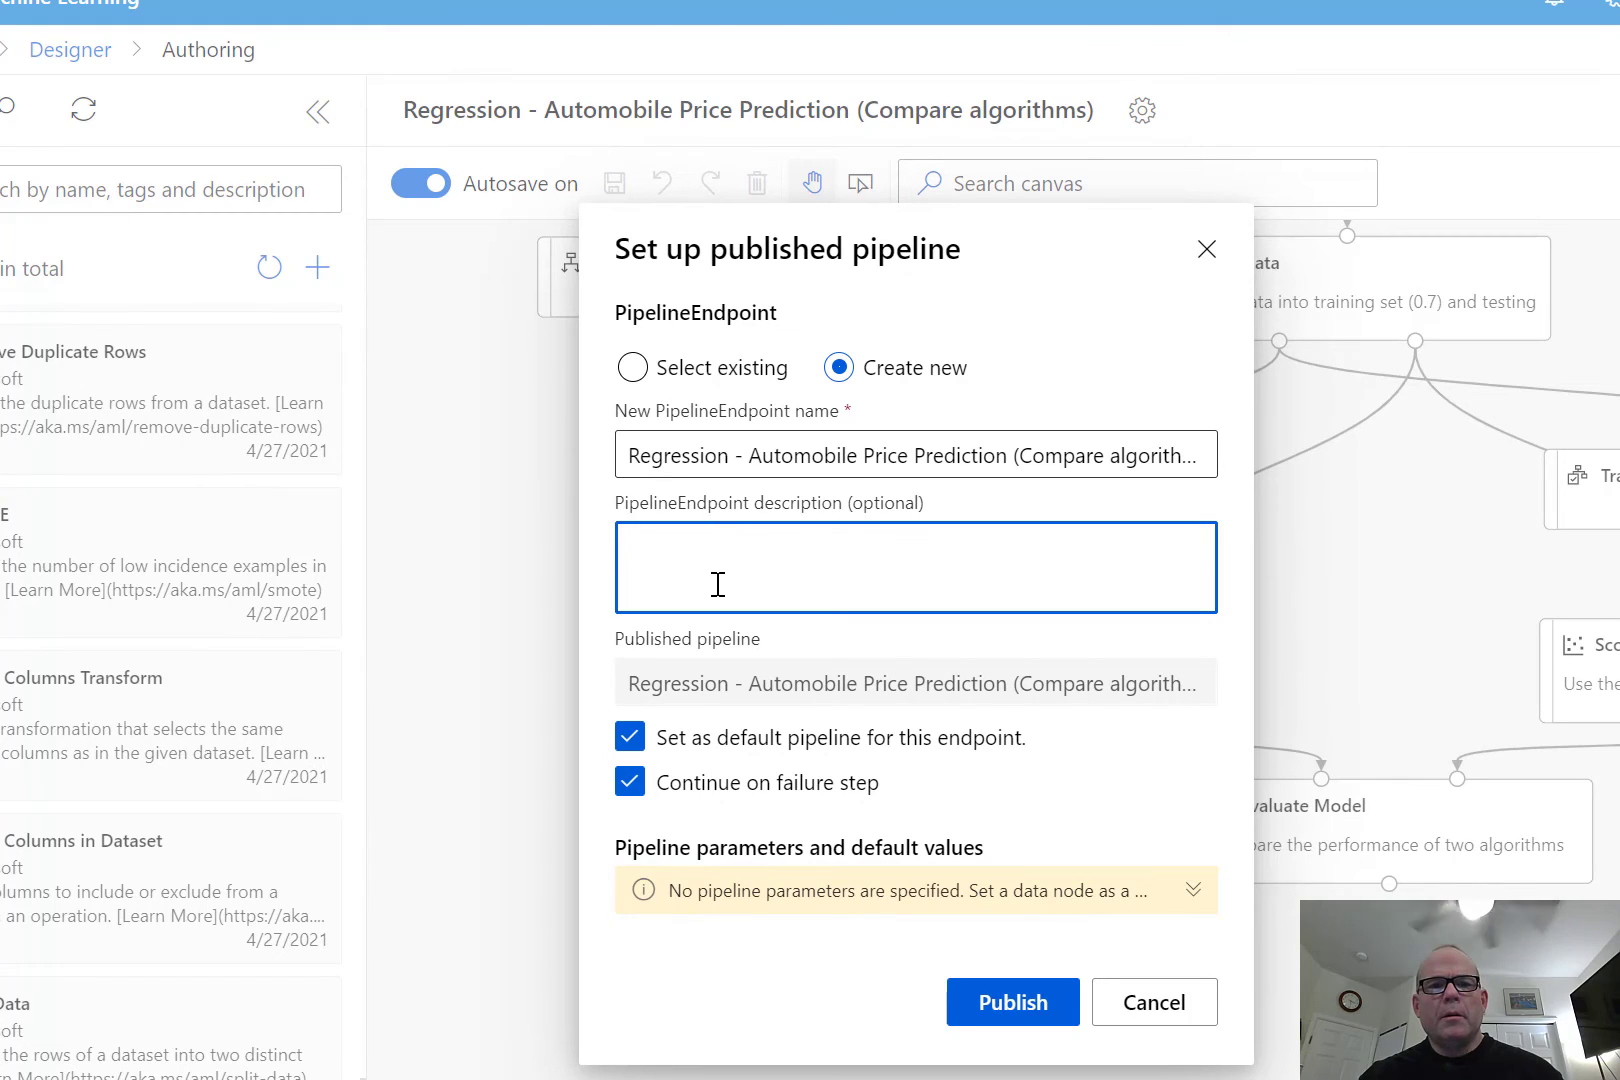
text(demo)
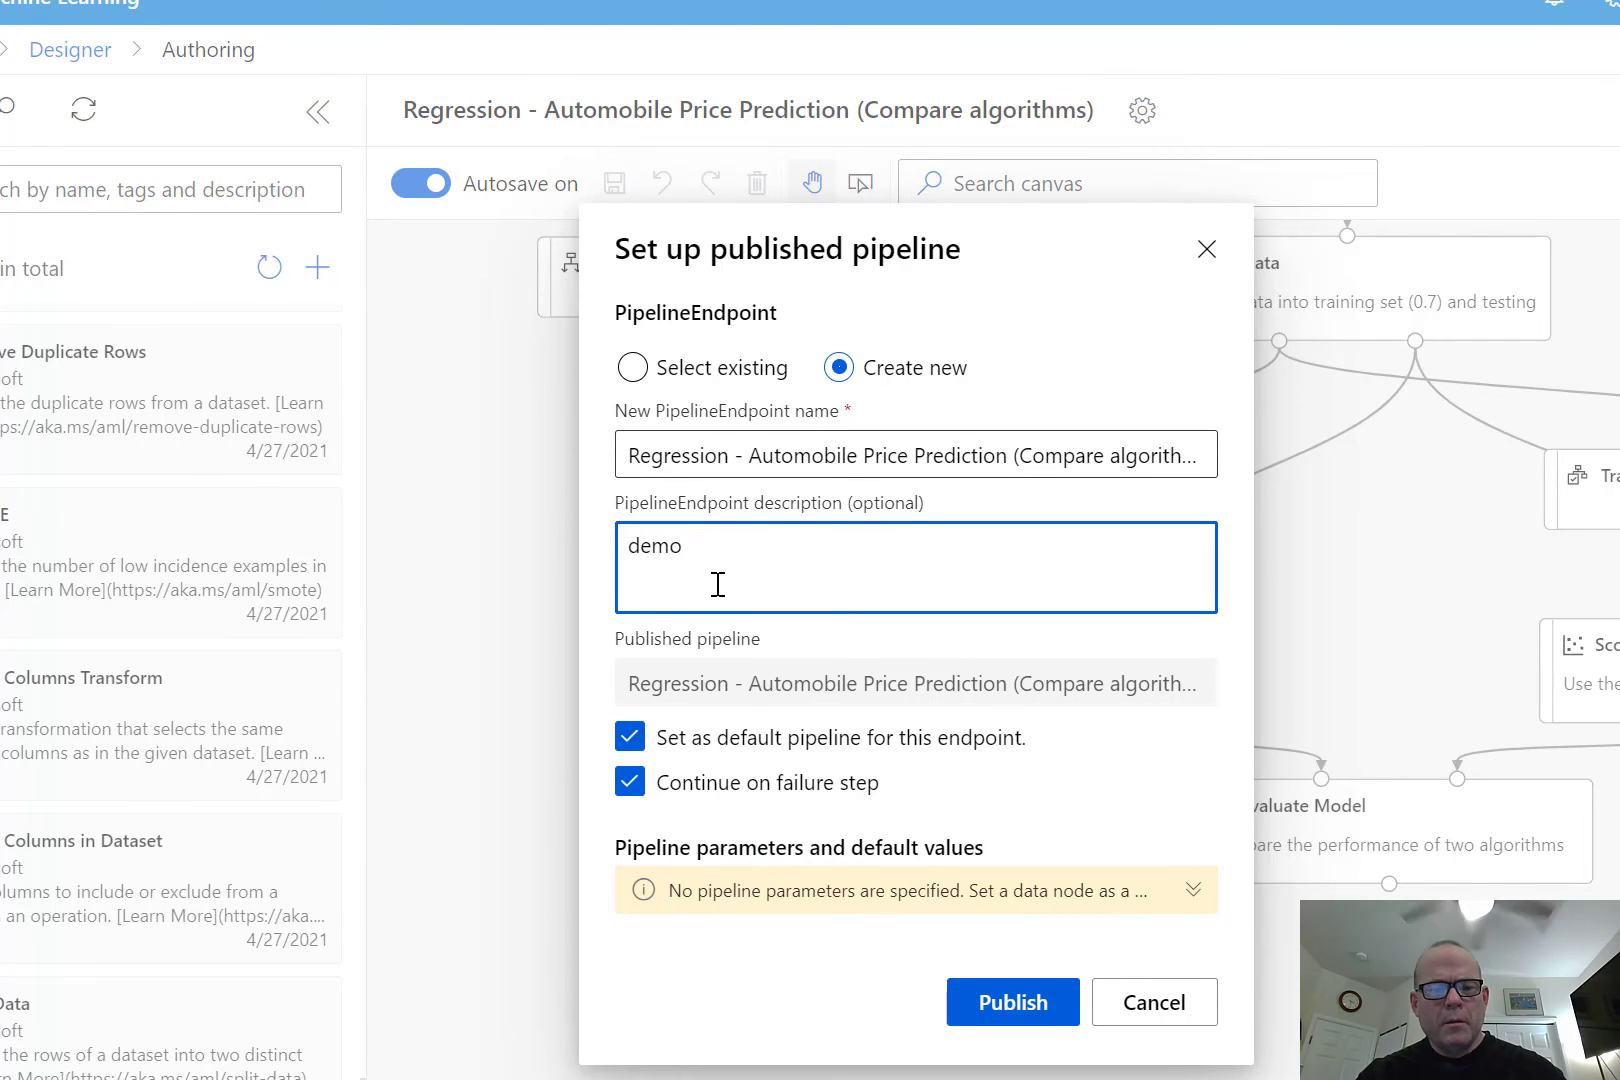
text(3am)
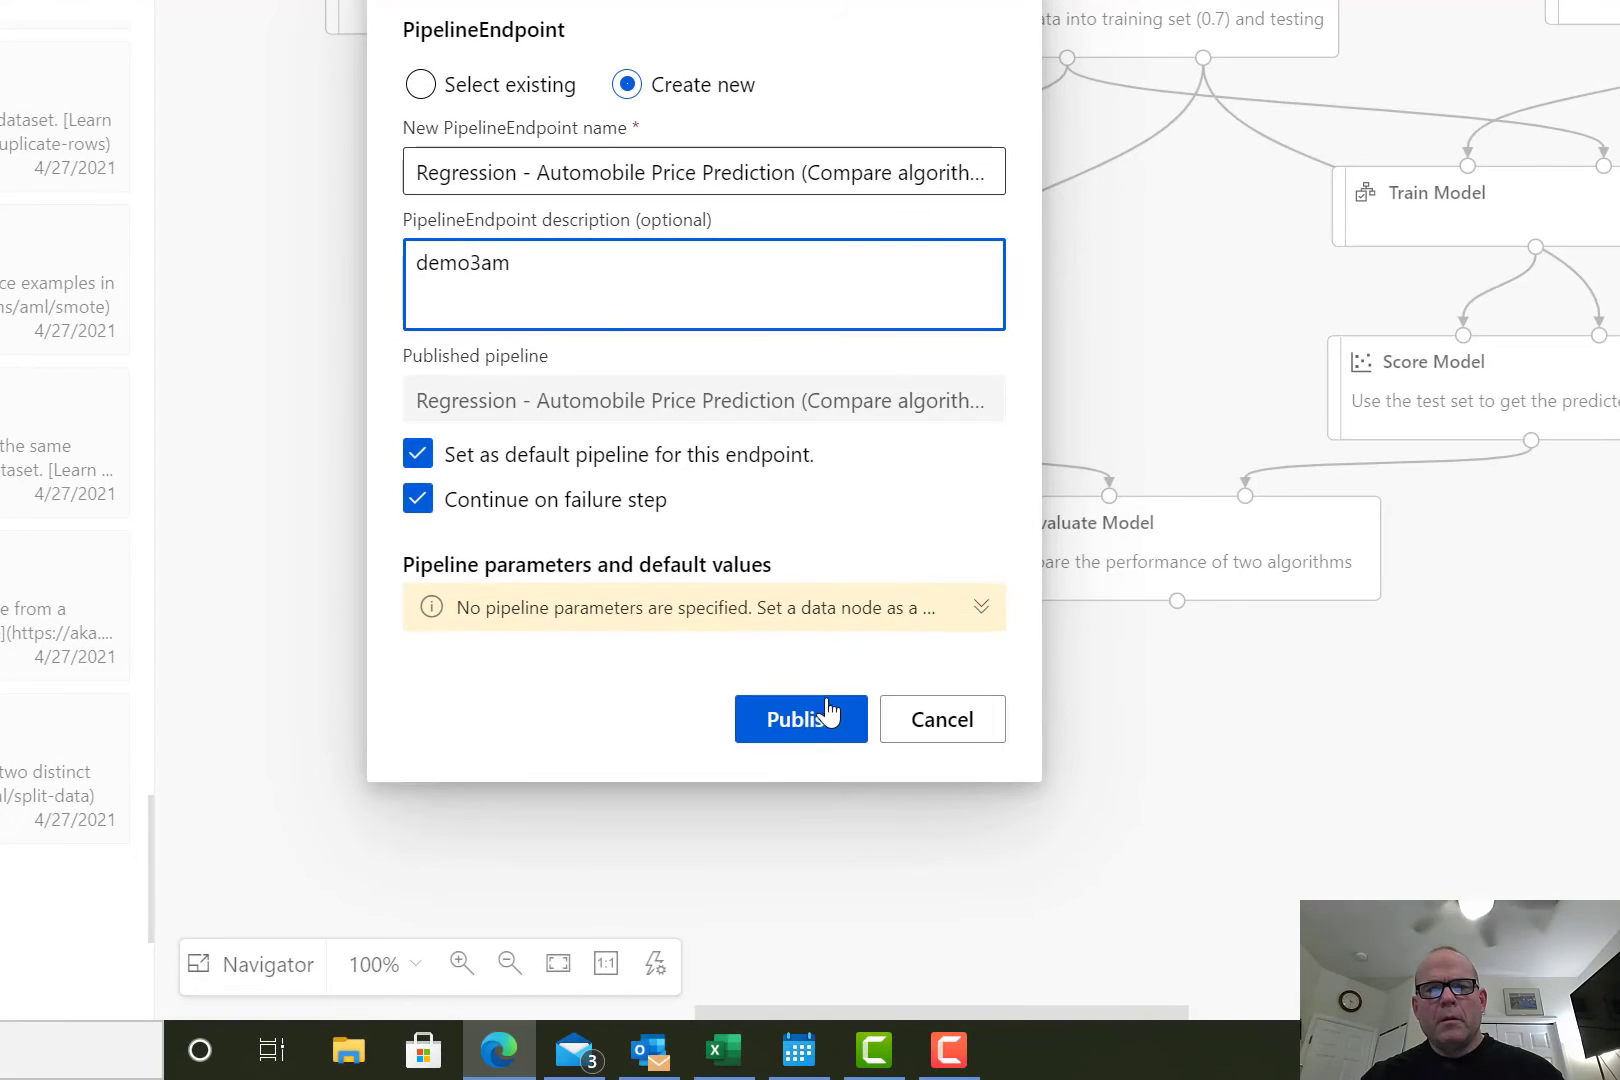
click(1024, 1010)
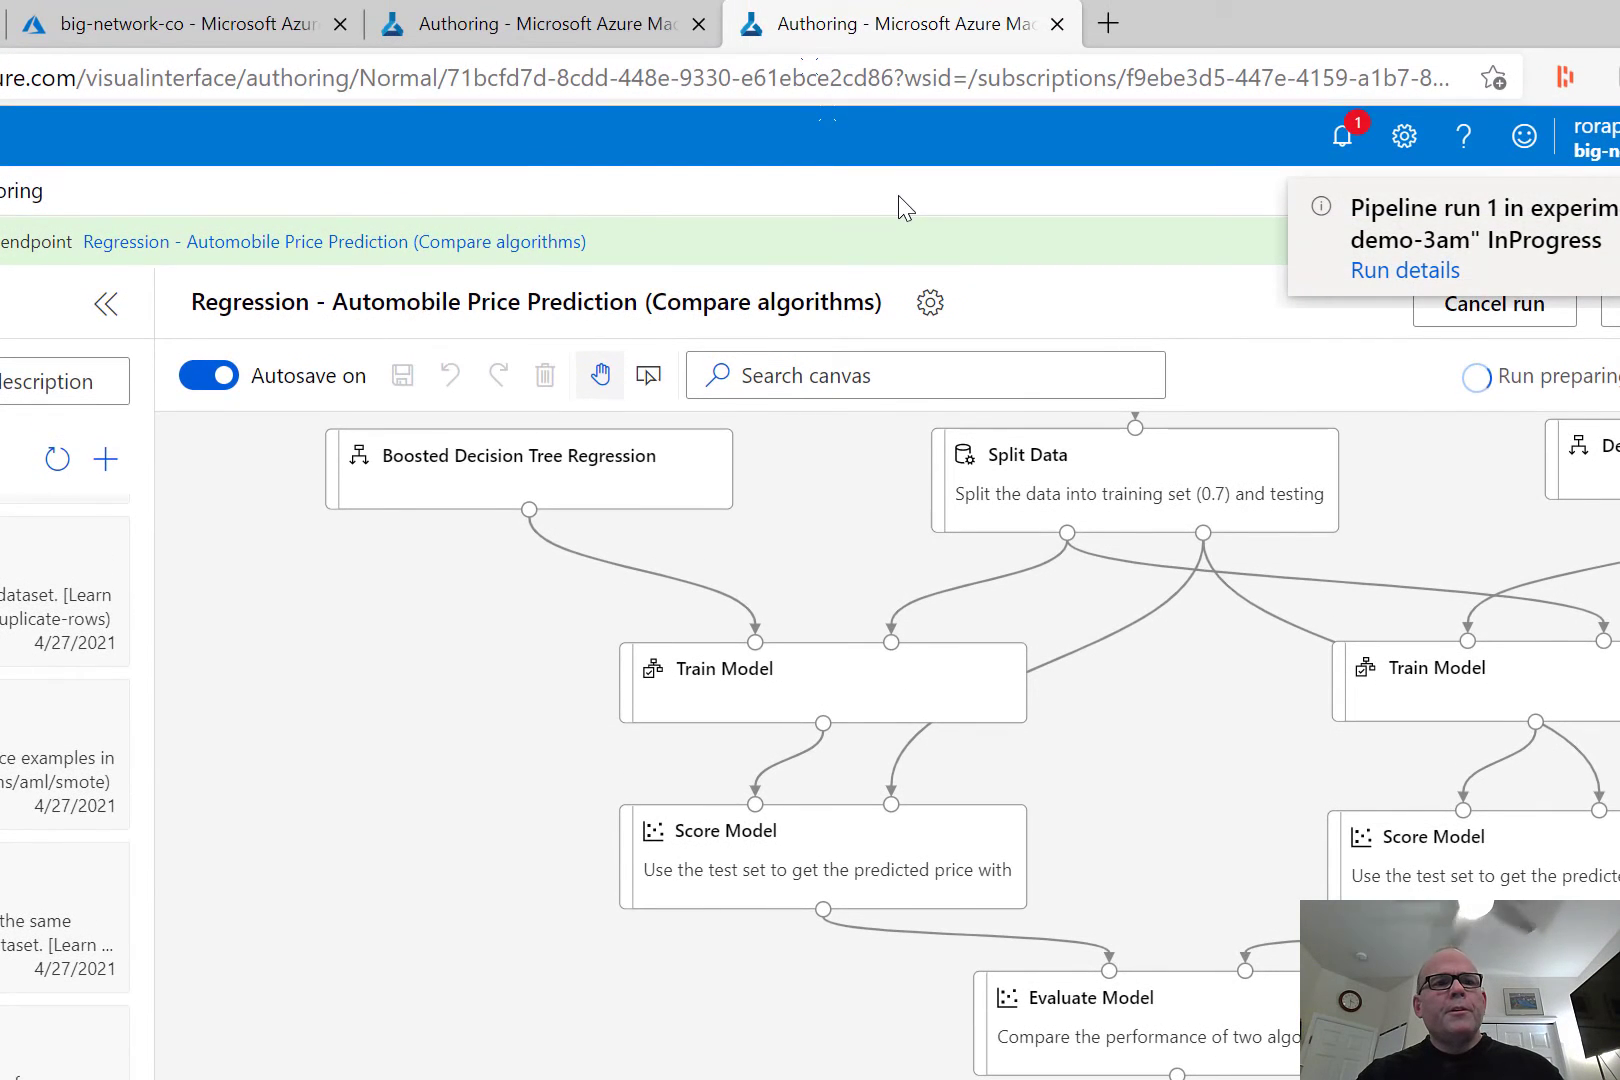
Open the newly published pipeline endpoint and close its overview to view the pipeline graph.
click(282, 241)
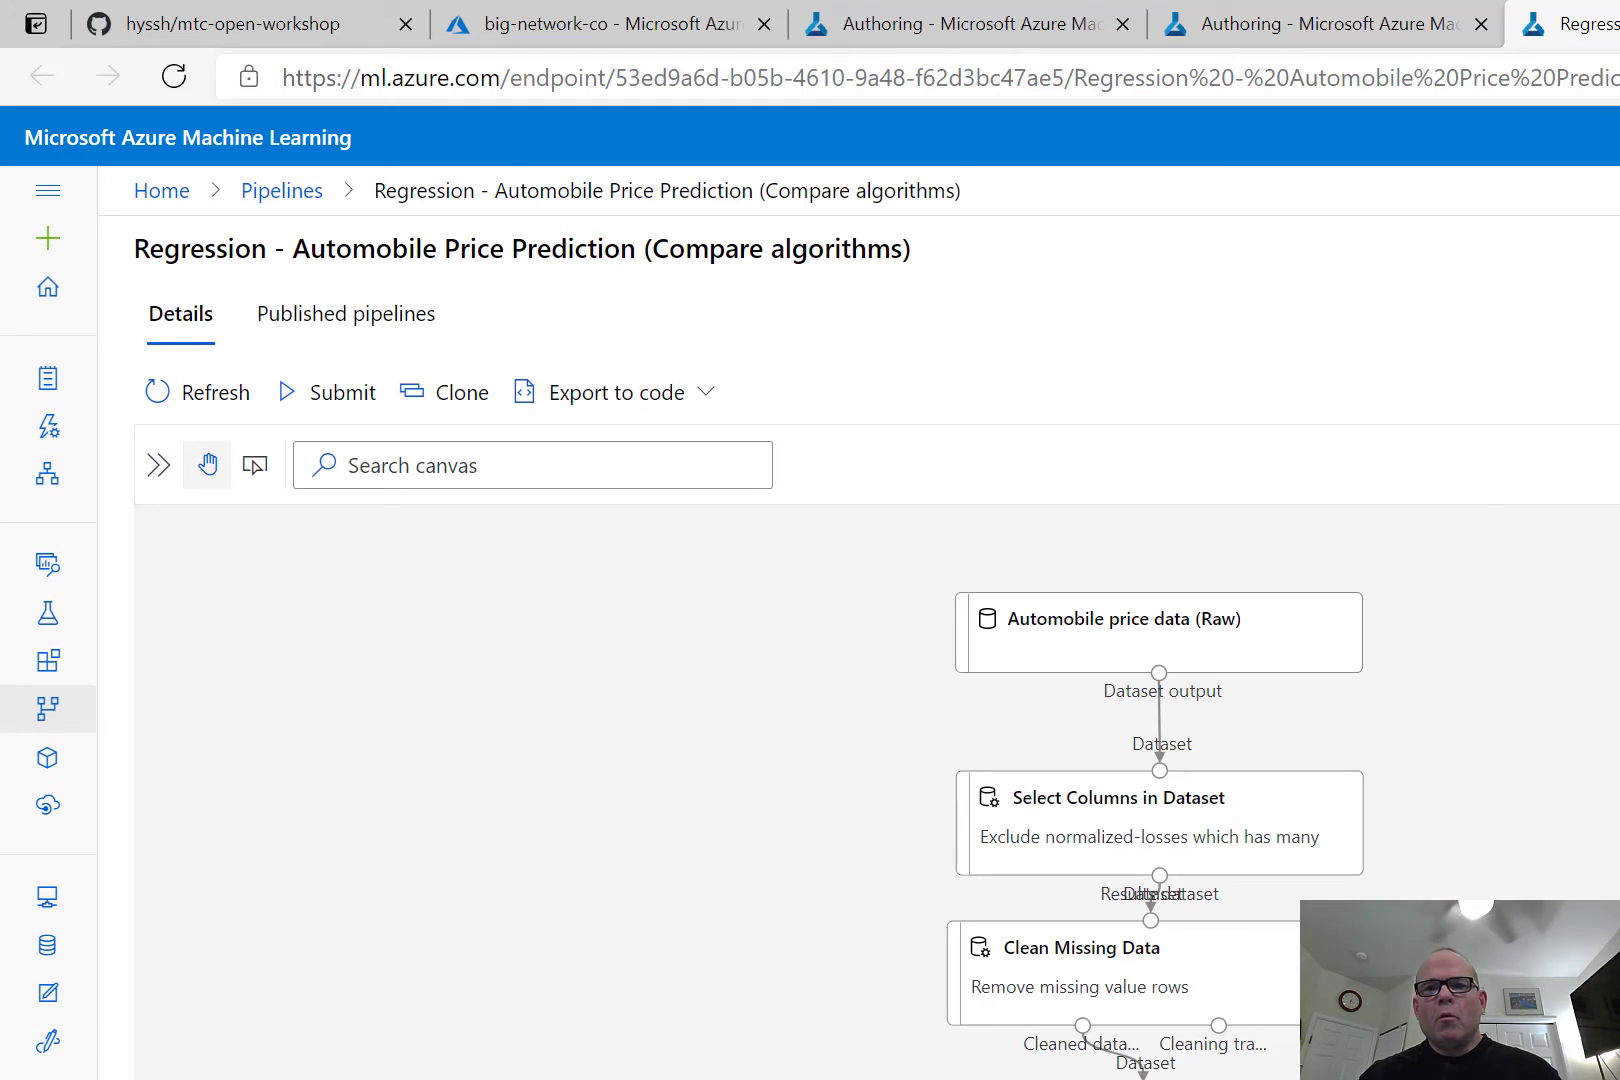
click(1533, 546)
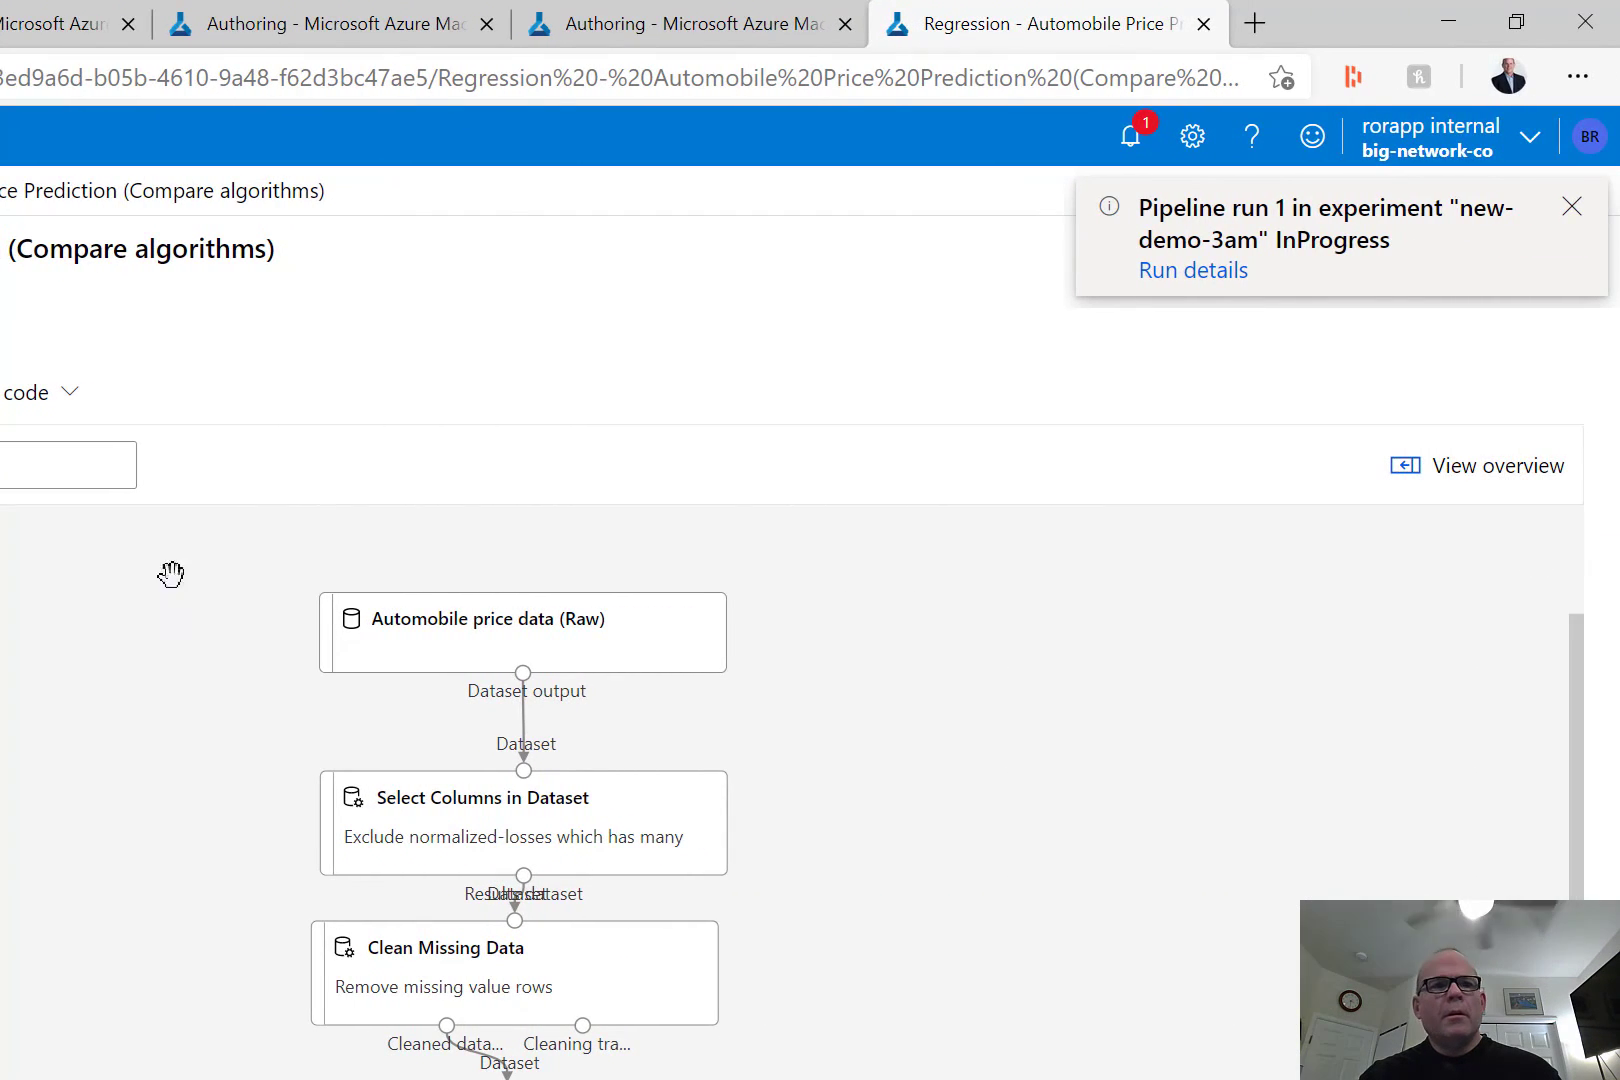
Return to the studio home and look through the workspace's pipeline runs, pipeline endpoints and pipeline drafts.
click(46, 300)
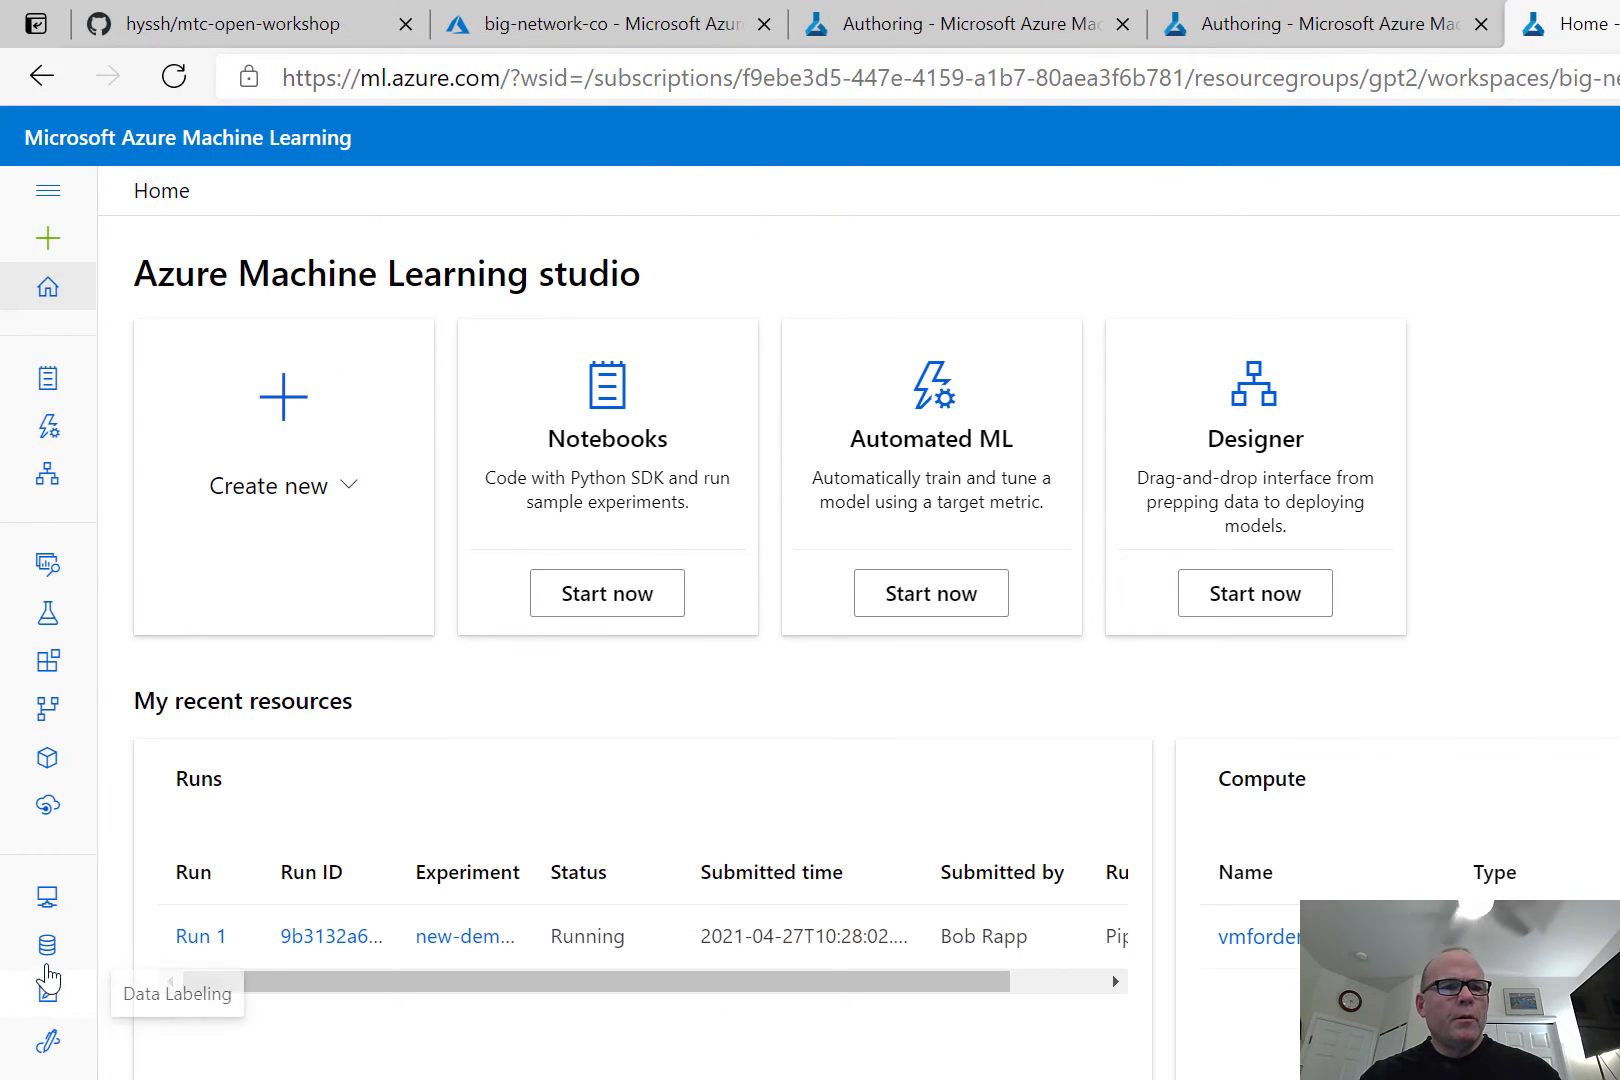
click(48, 756)
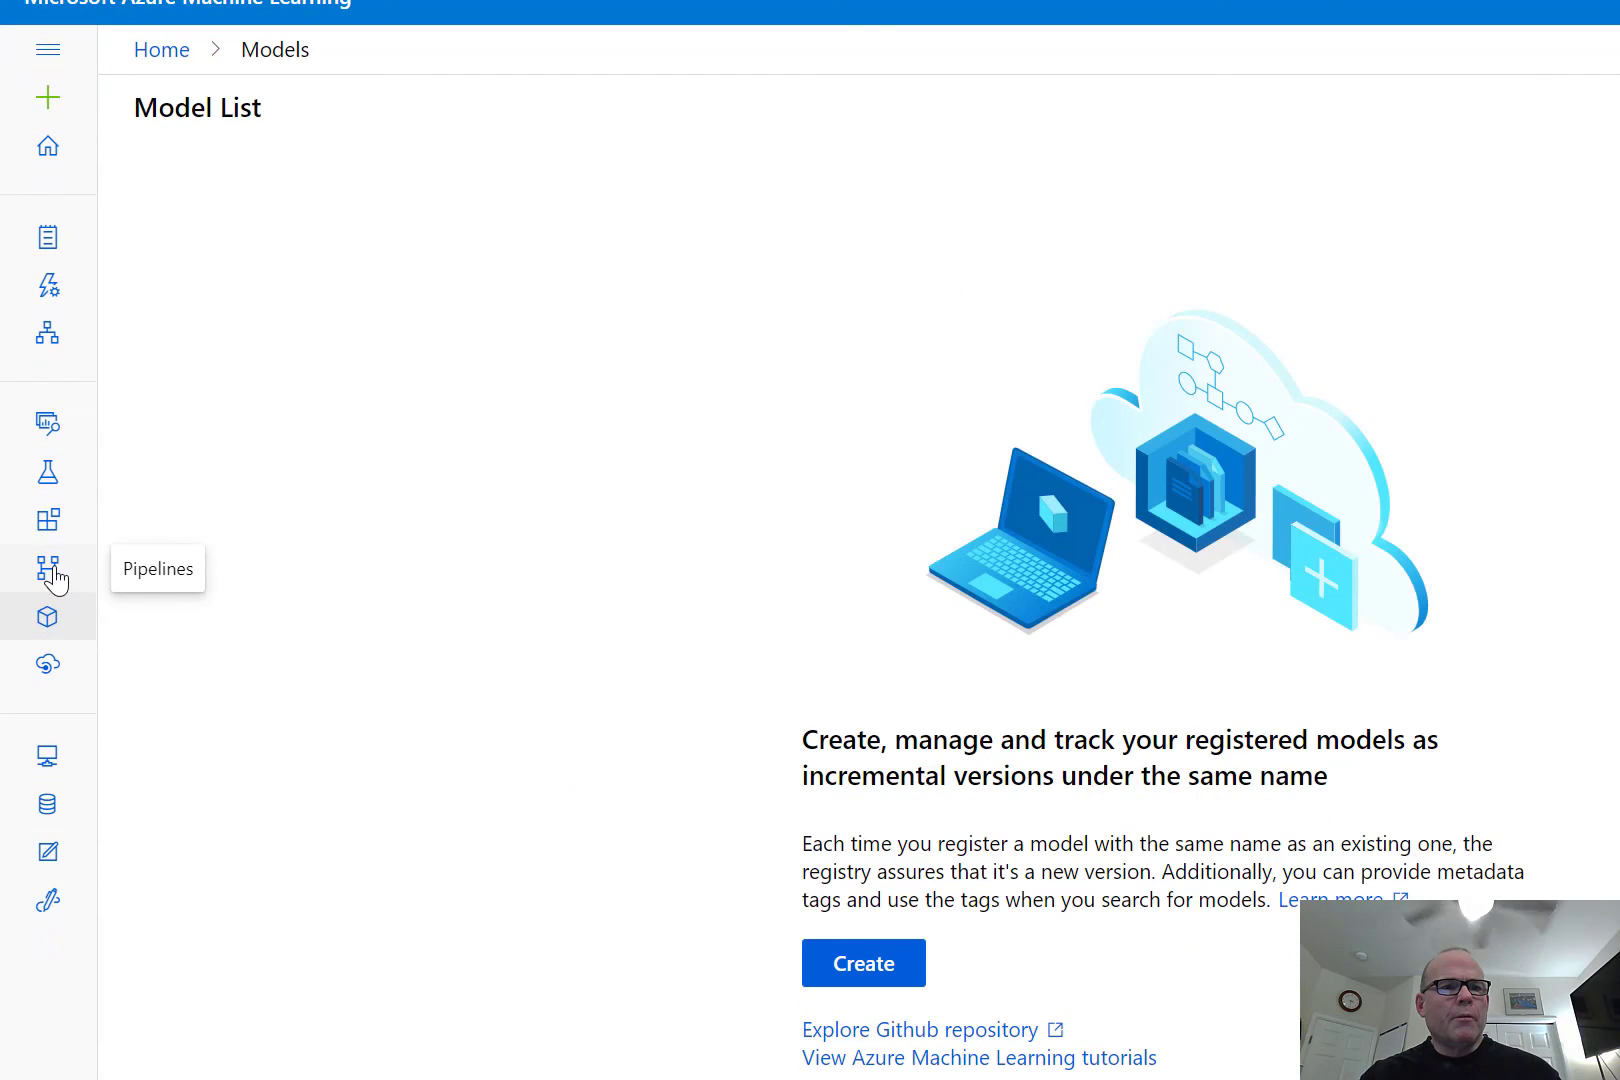
click(55, 577)
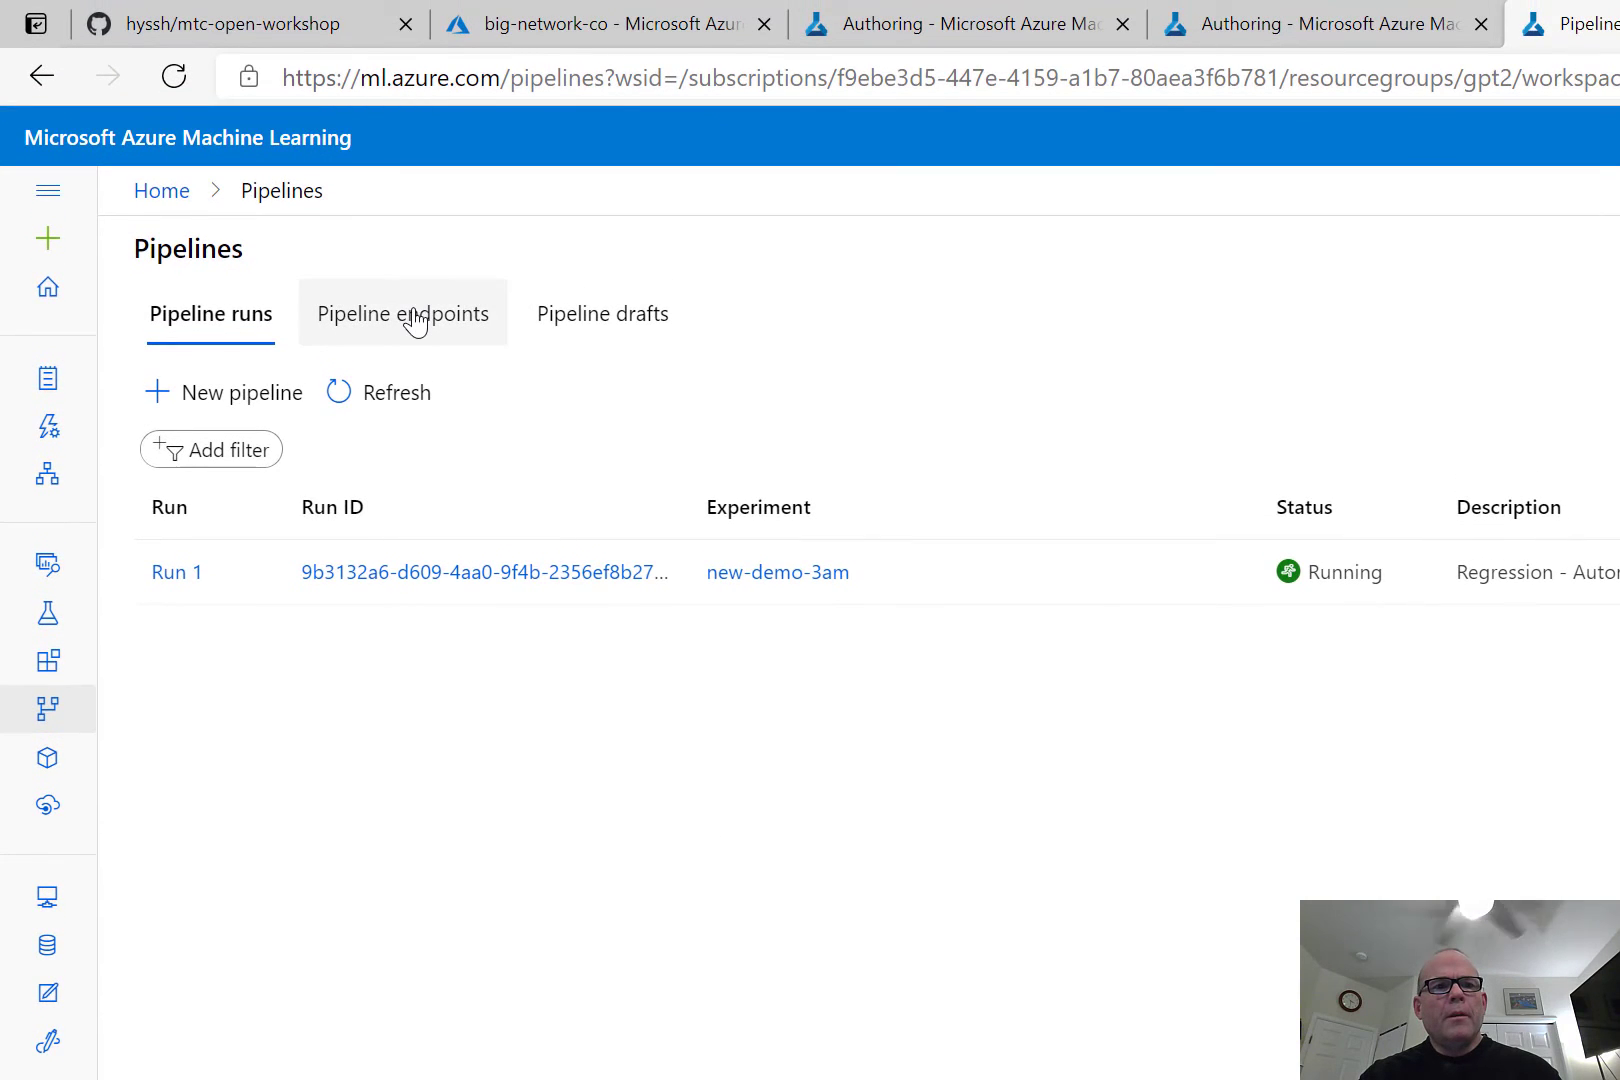
click(416, 323)
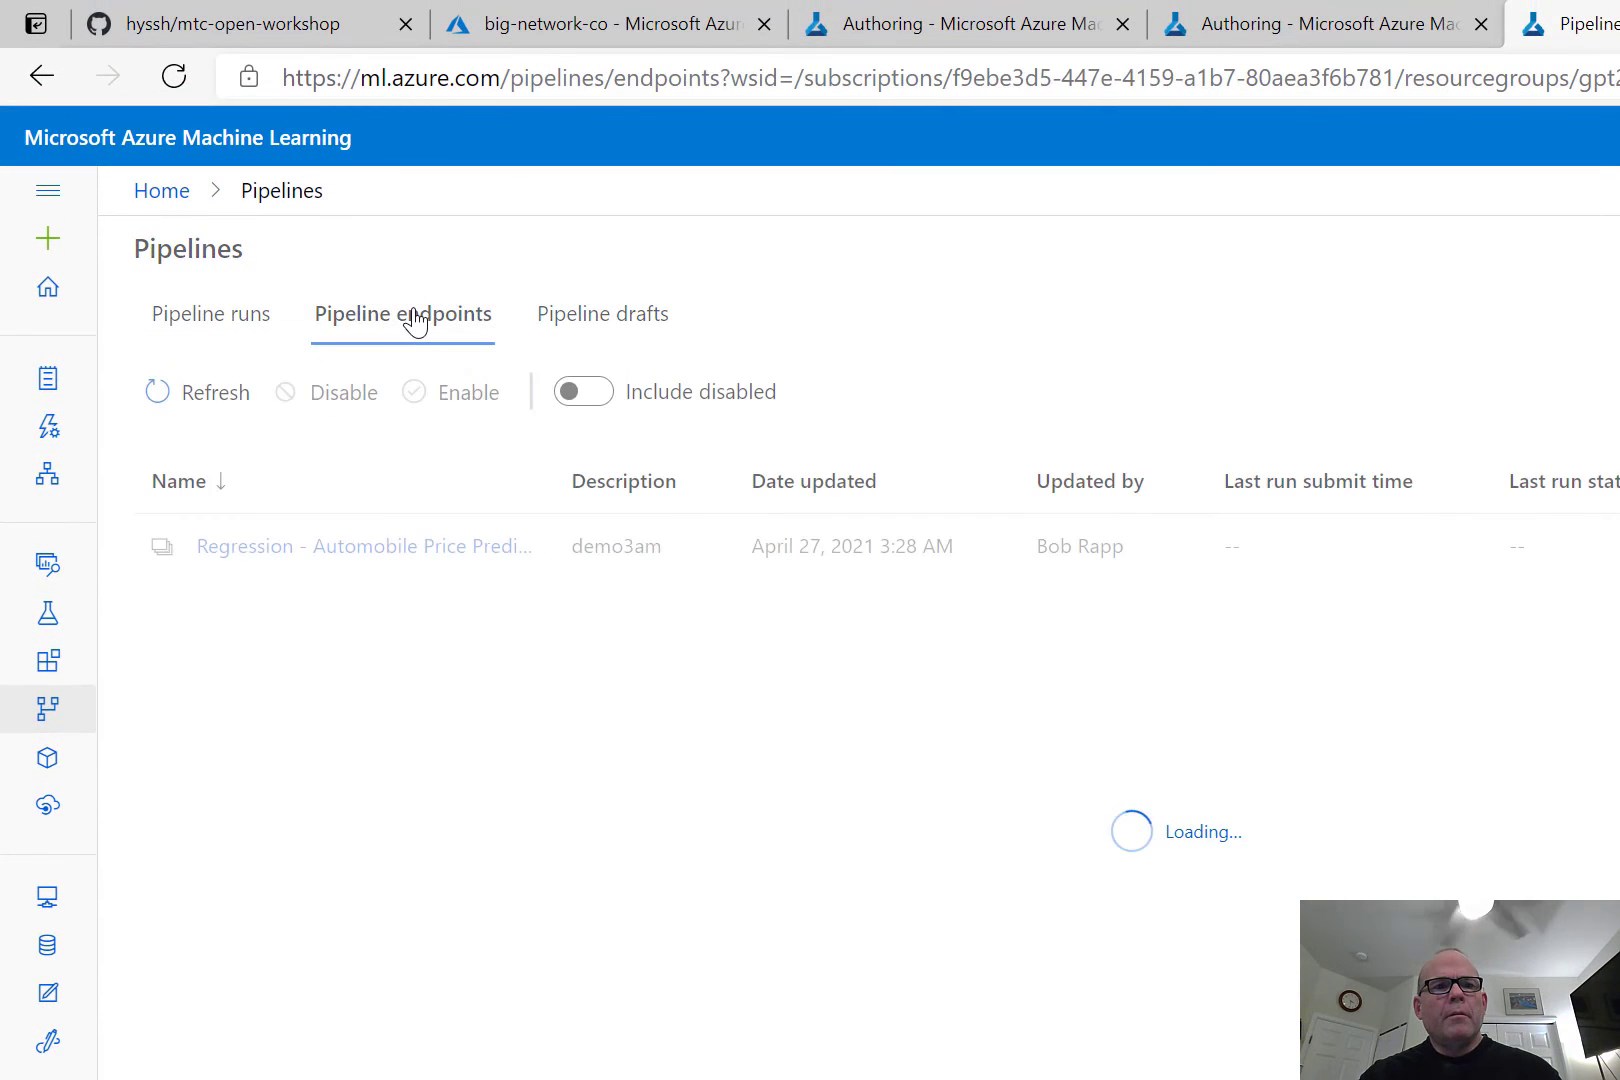
click(589, 321)
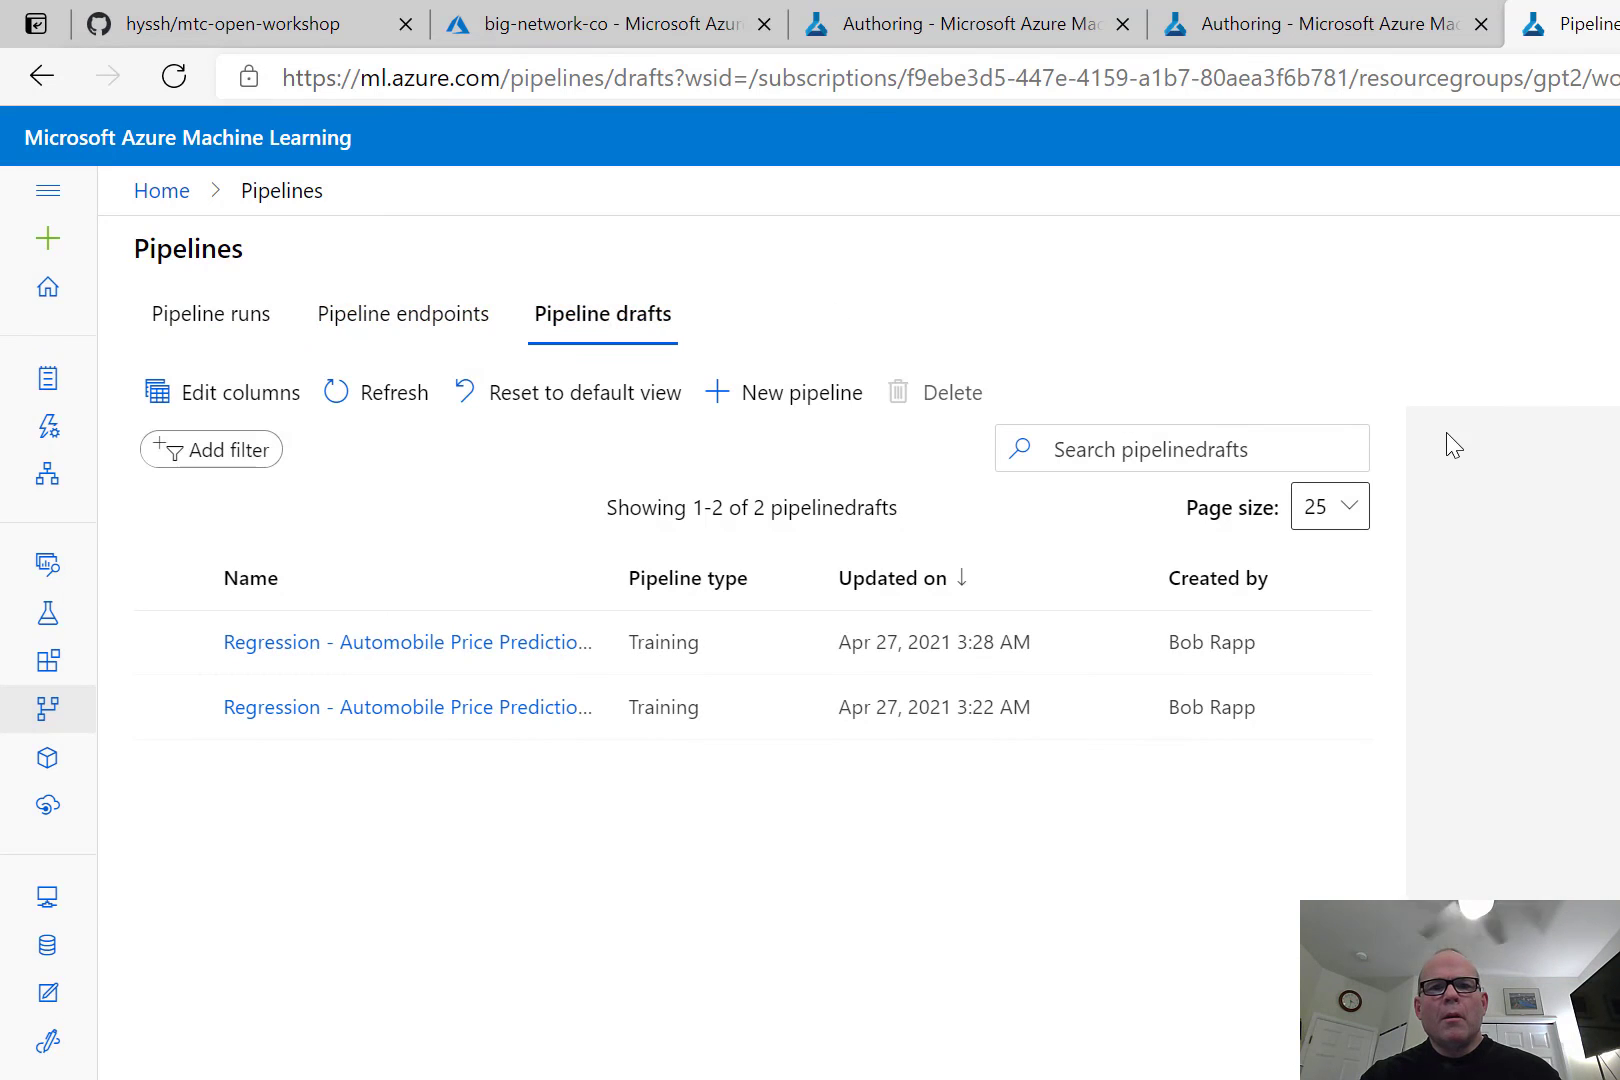
click(423, 334)
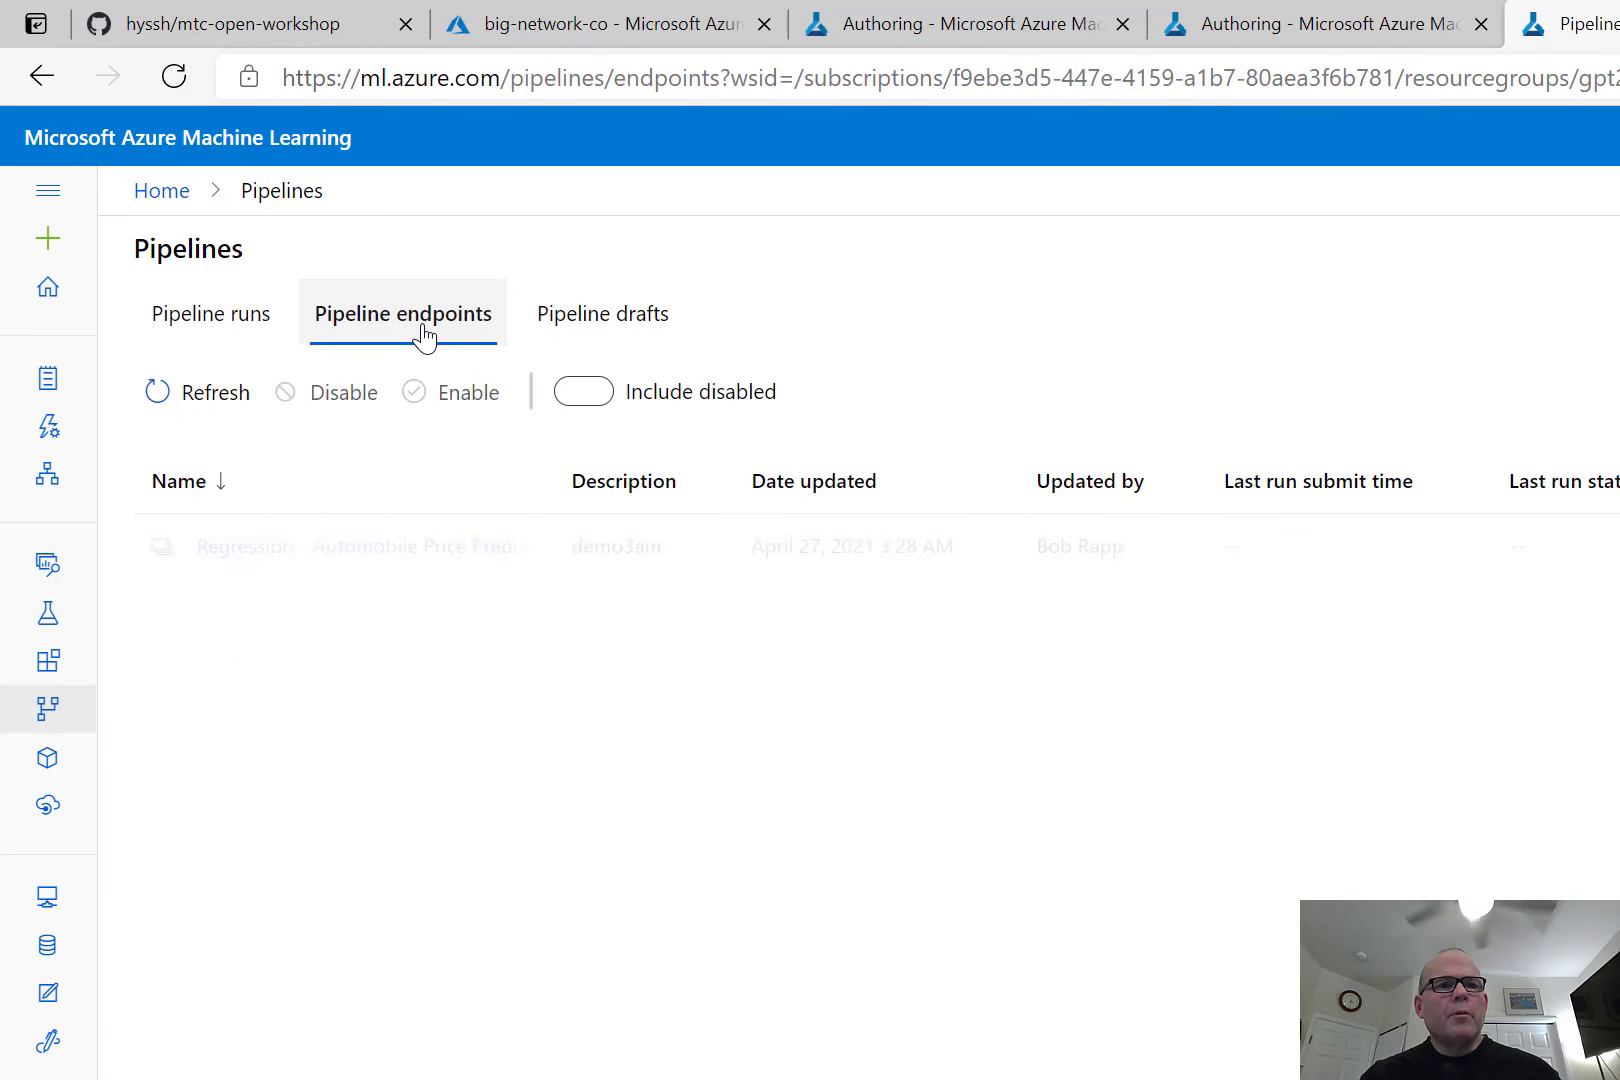
Open the automobile price prediction endpoint from the endpoint list, with its overview closed, and refresh its details.
click(343, 550)
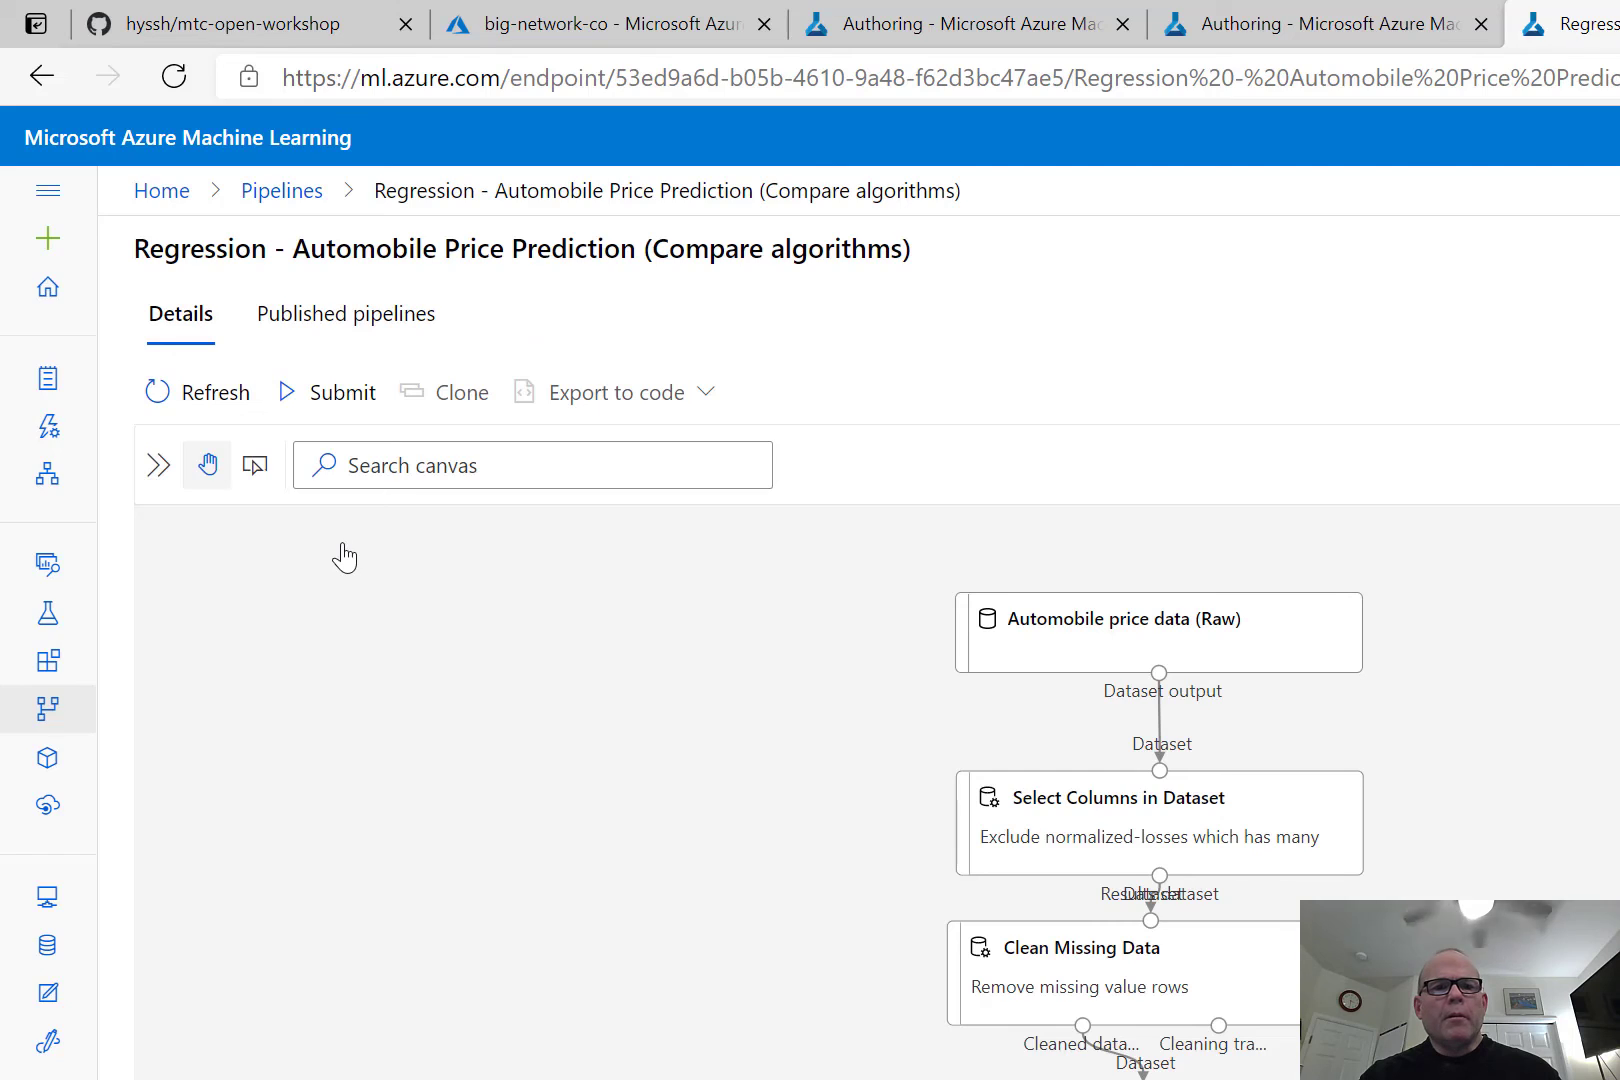
click(1536, 545)
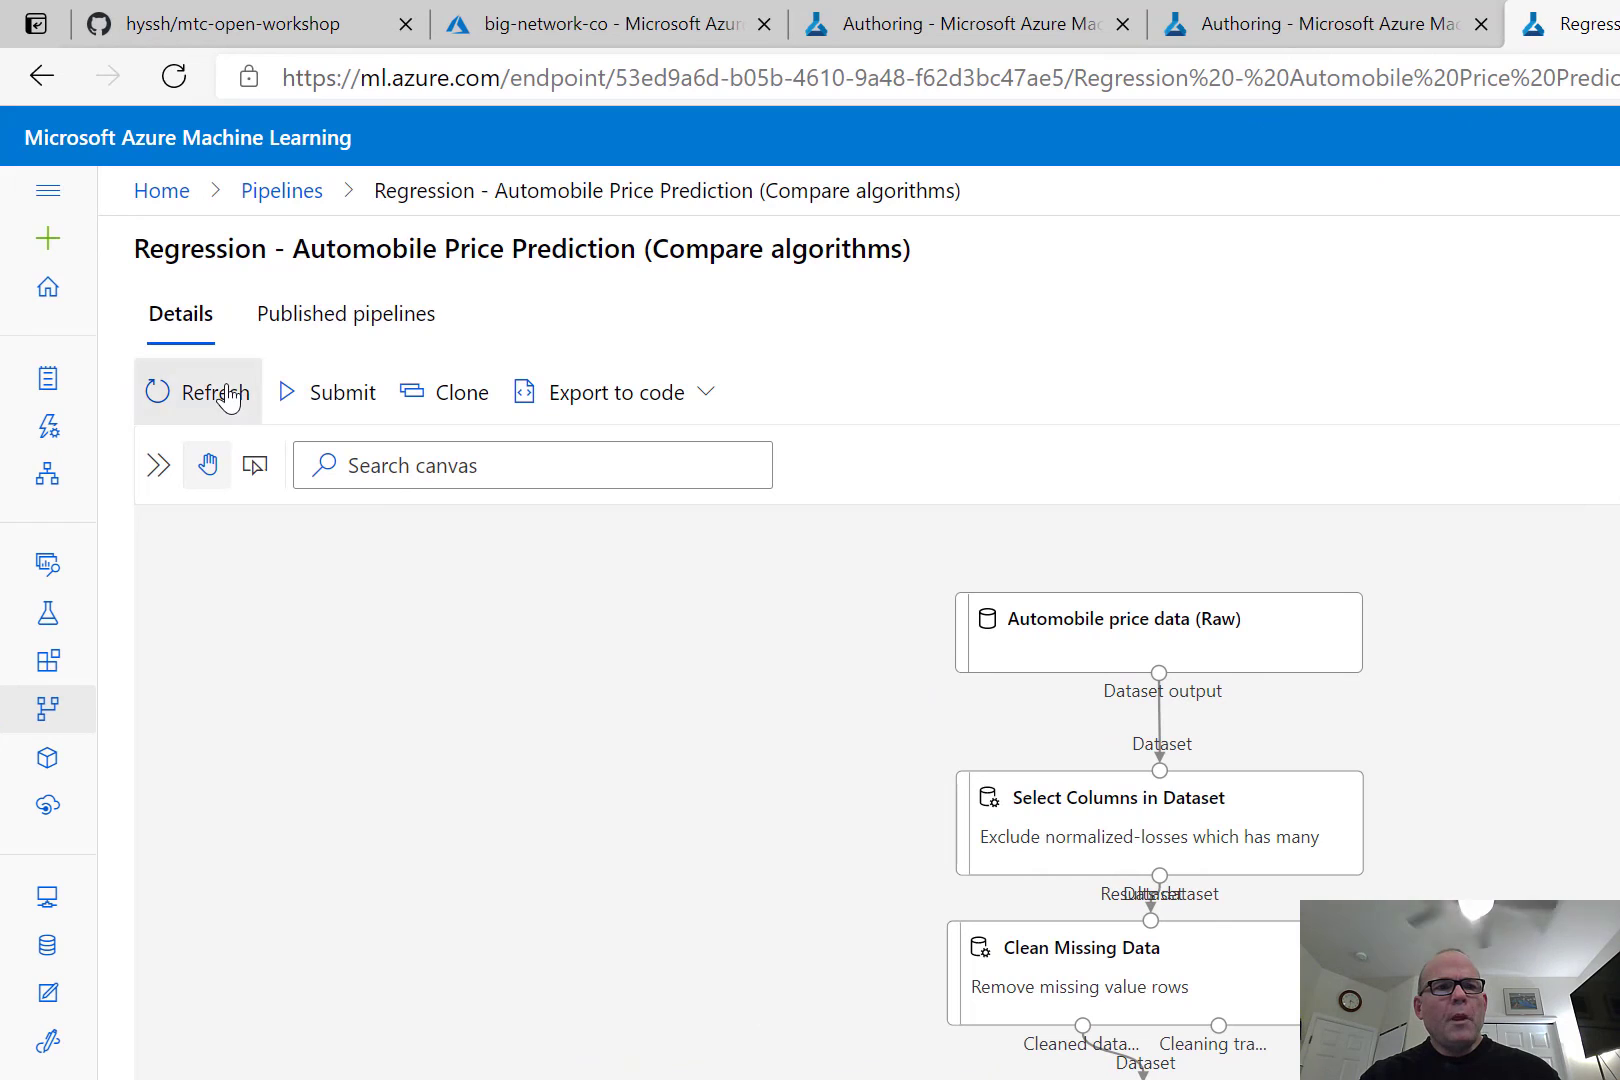
click(226, 394)
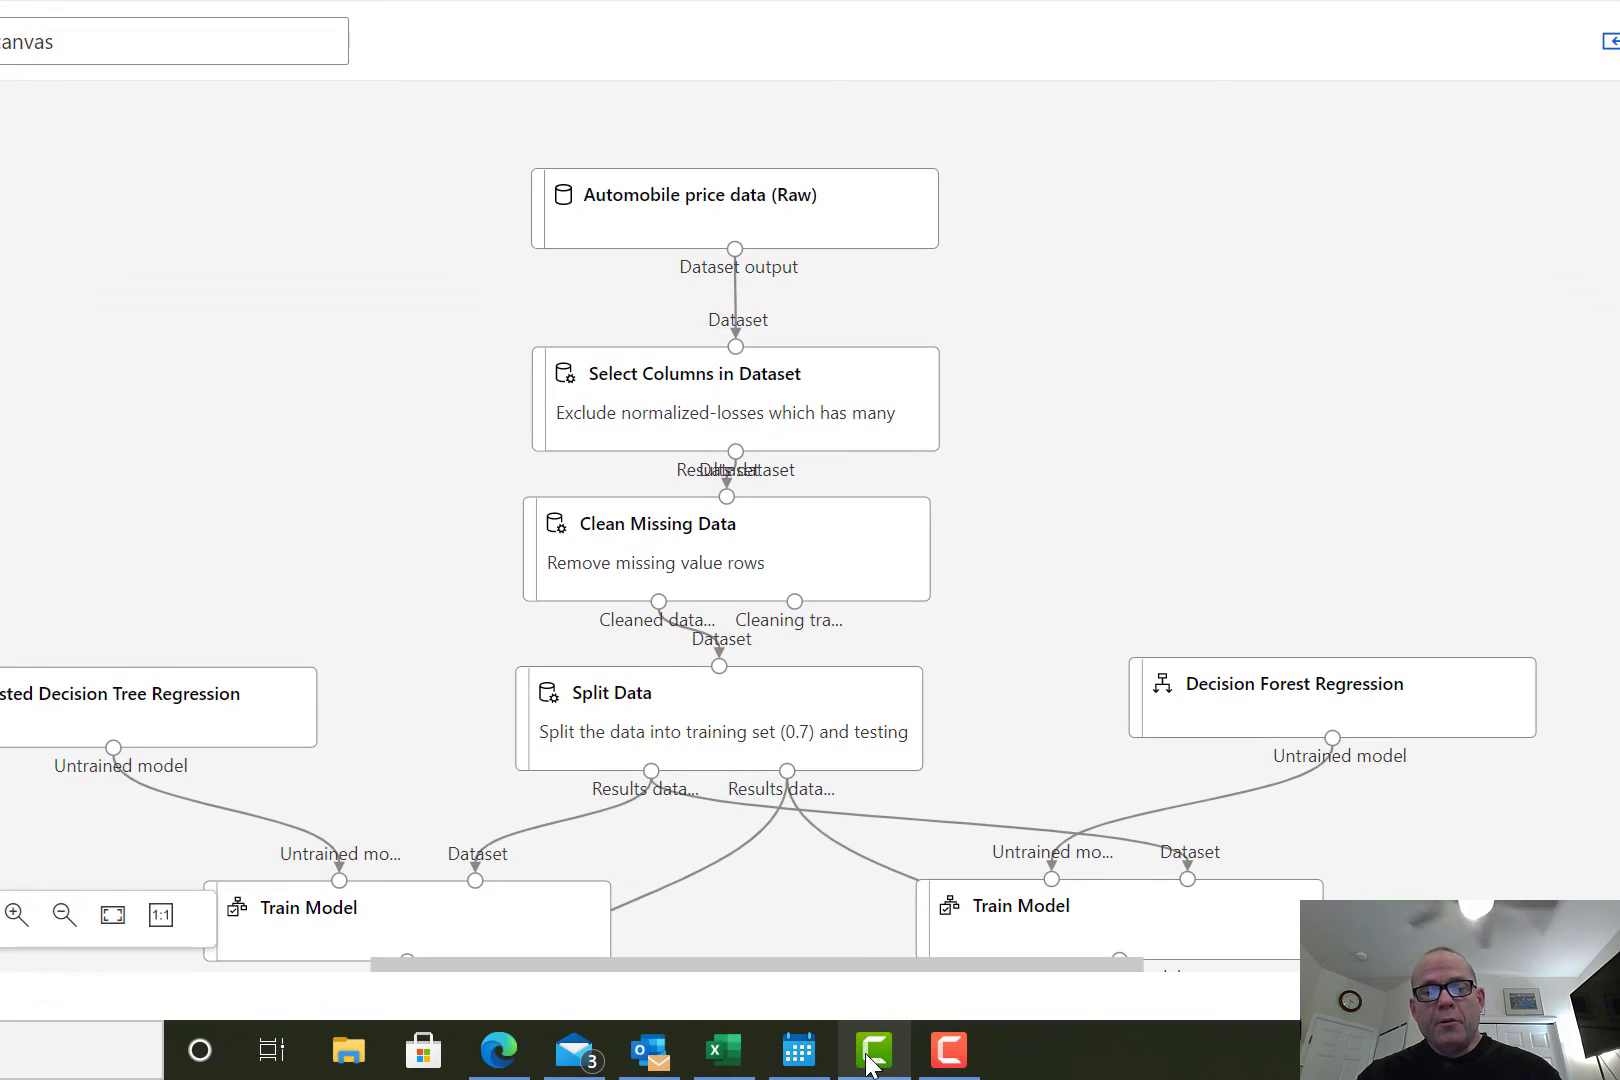
click(873, 1055)
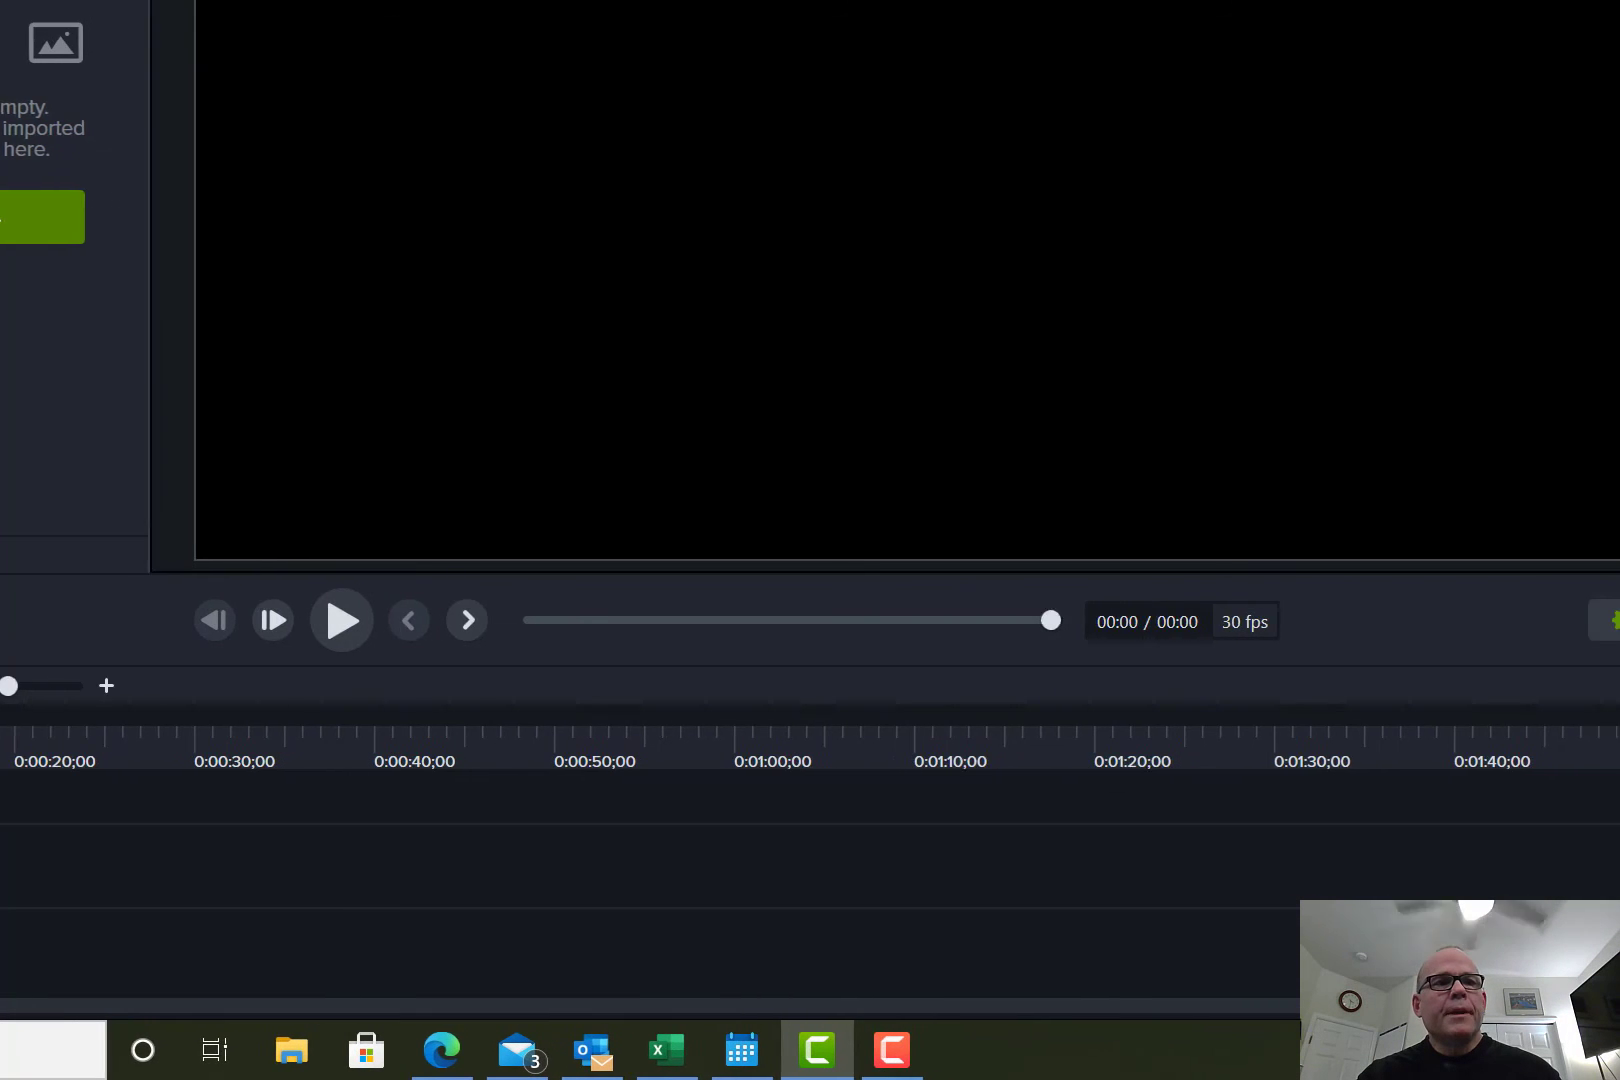